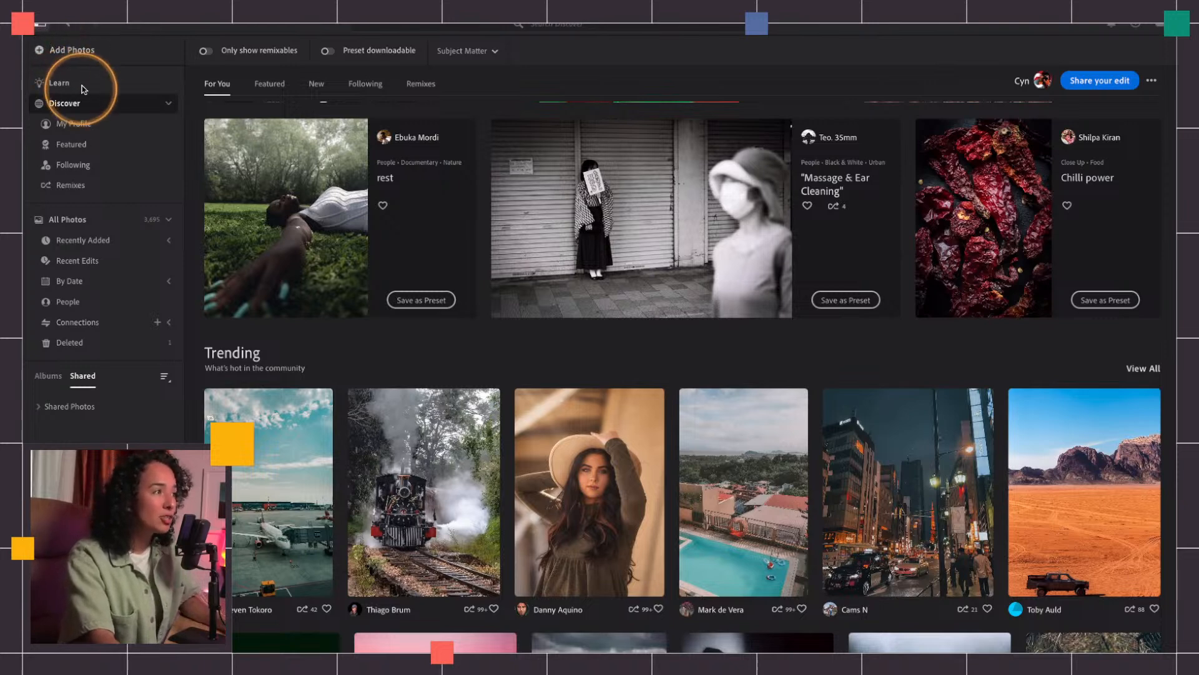
Step: Browse the Trending, Get inspired and Popular Categories sections of the Discover For You feed
key("ctrl+alt+m")
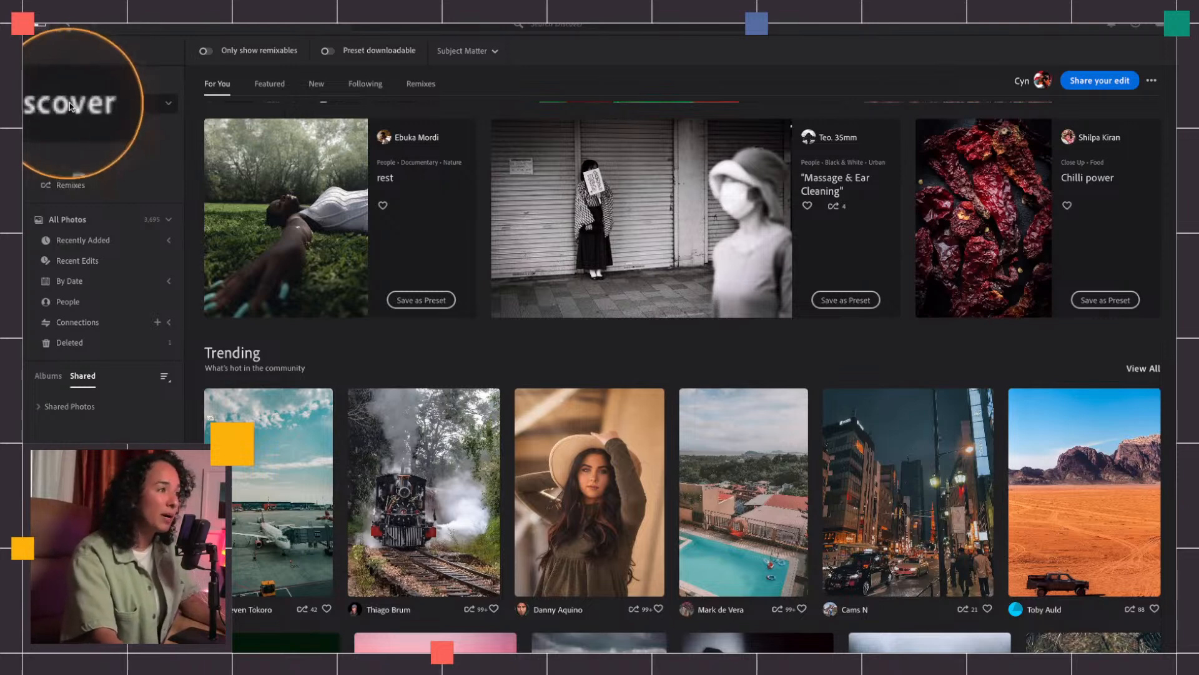
key("ctrl+alt+m")
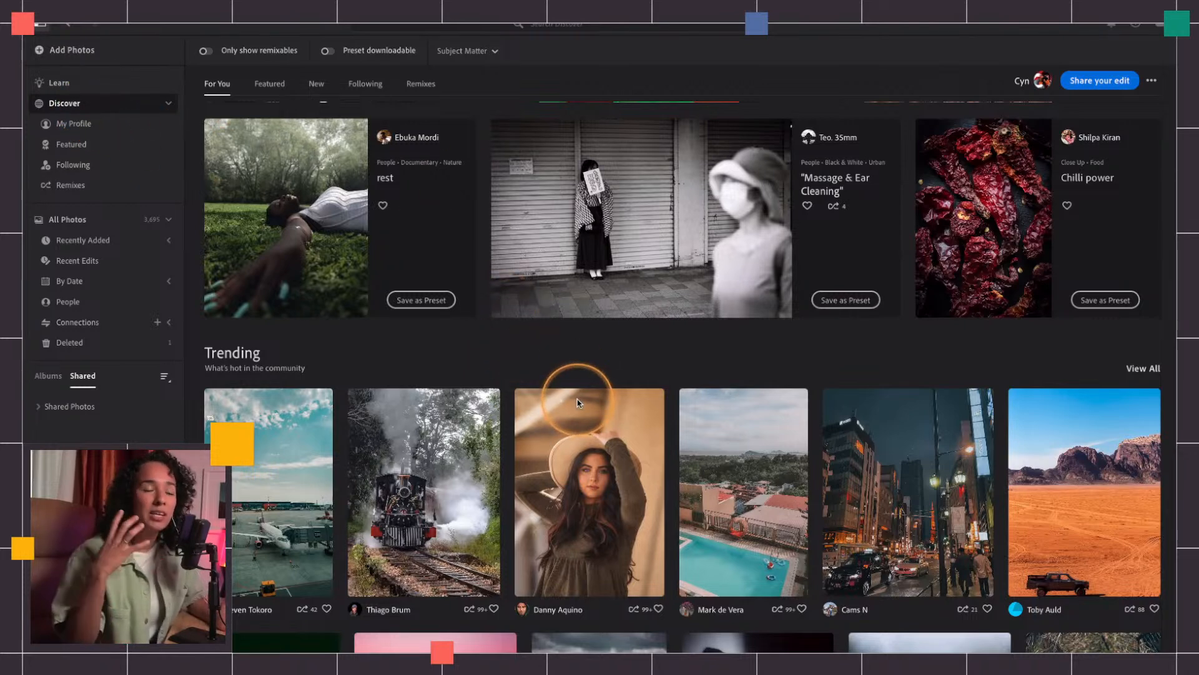
scroll(536, 407, "down", 1)
scroll(535, 422, "down", 5)
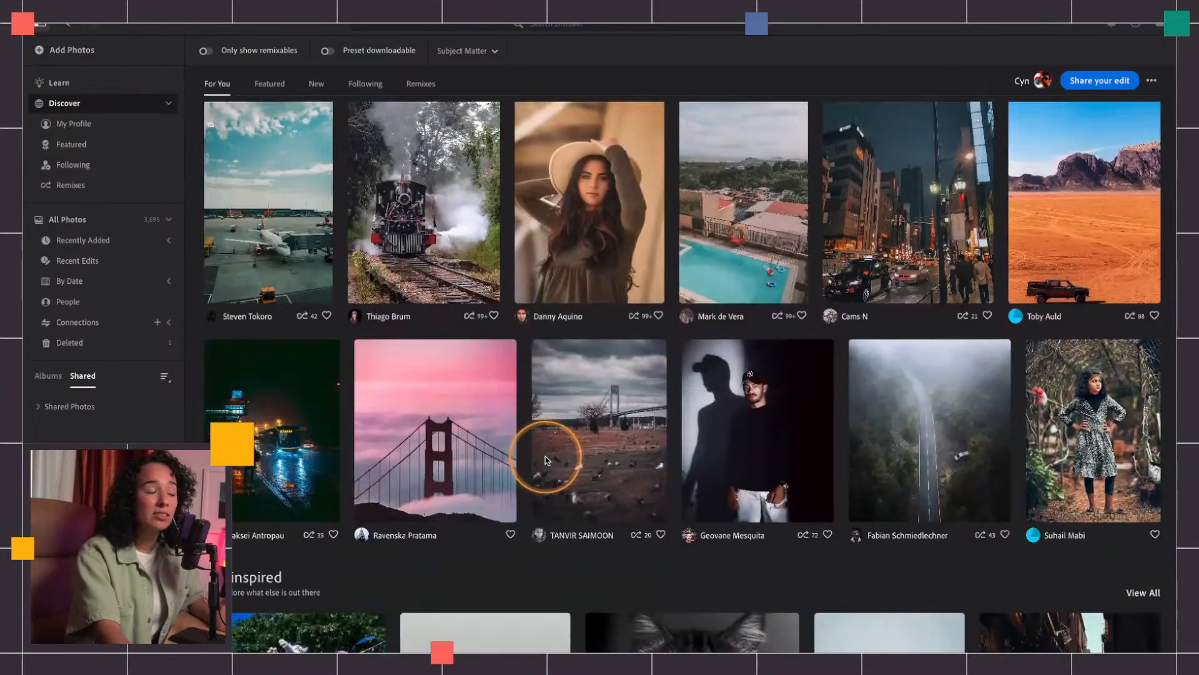
scroll(546, 459, "down", 2)
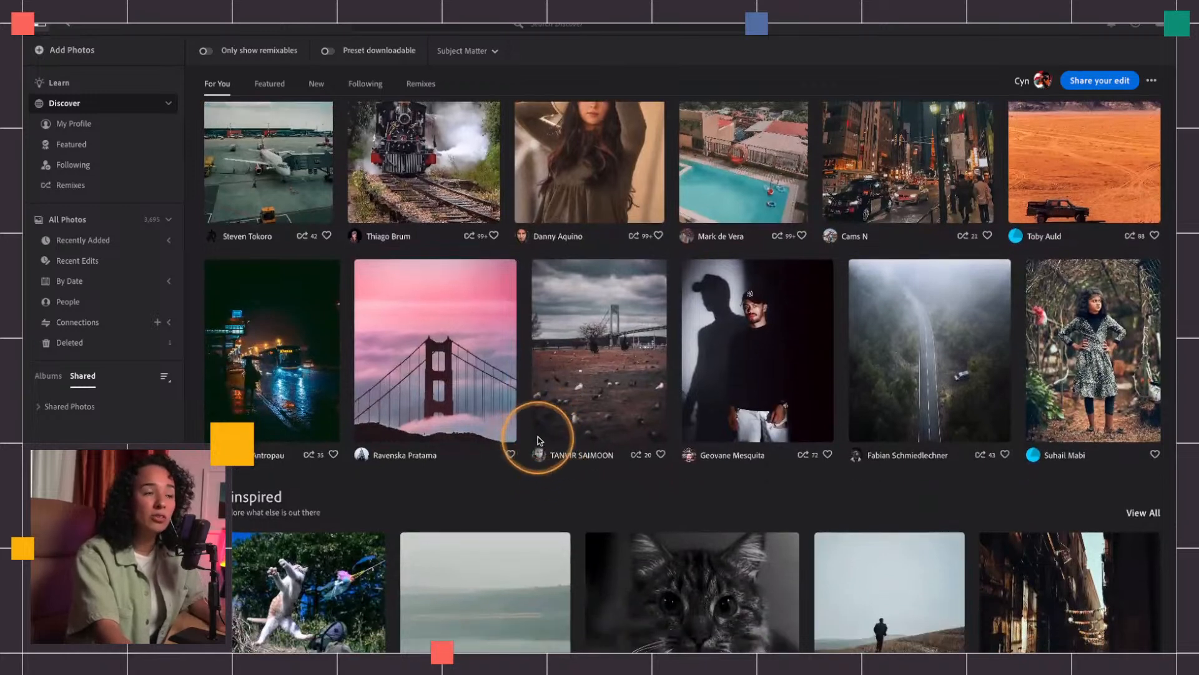
scroll(543, 457, "down", 1)
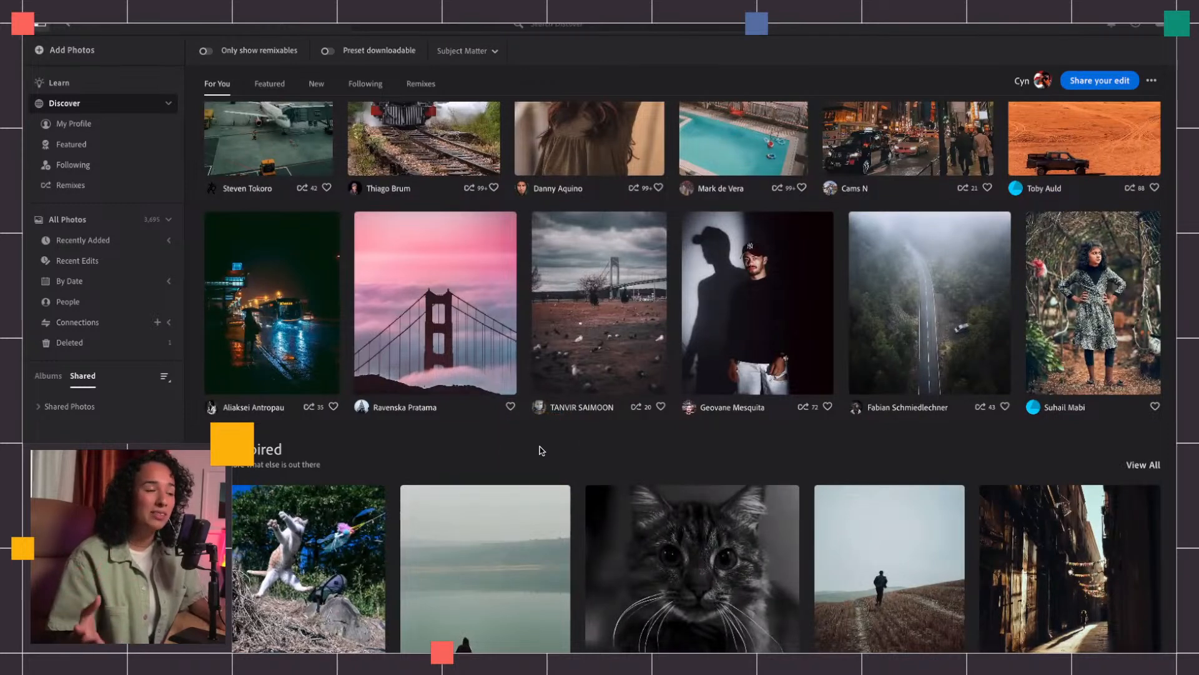
scroll(523, 394, "up", 3)
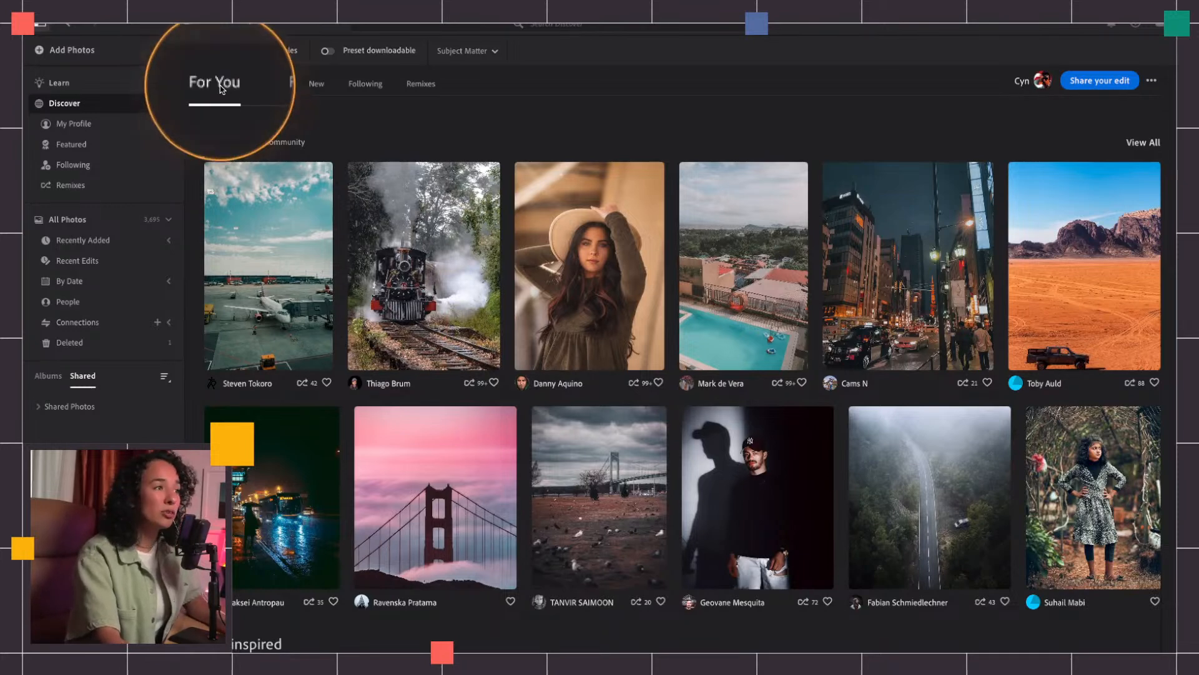
scroll(549, 356, "down", 1)
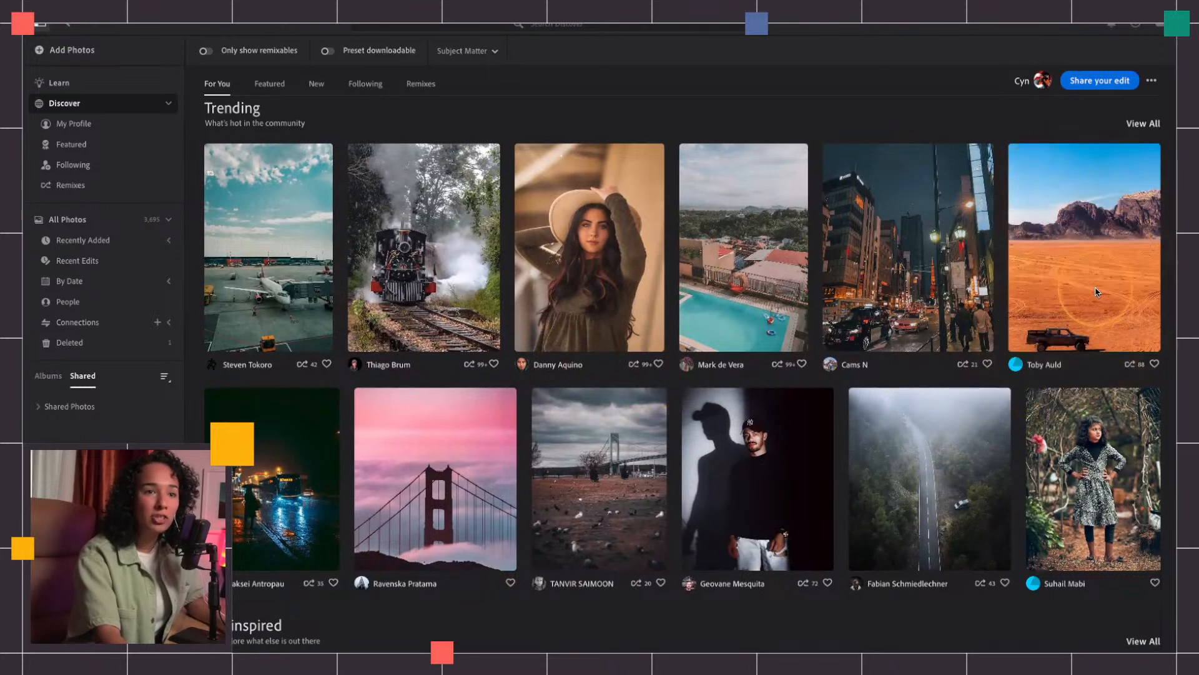
scroll(1012, 350, "down", 2)
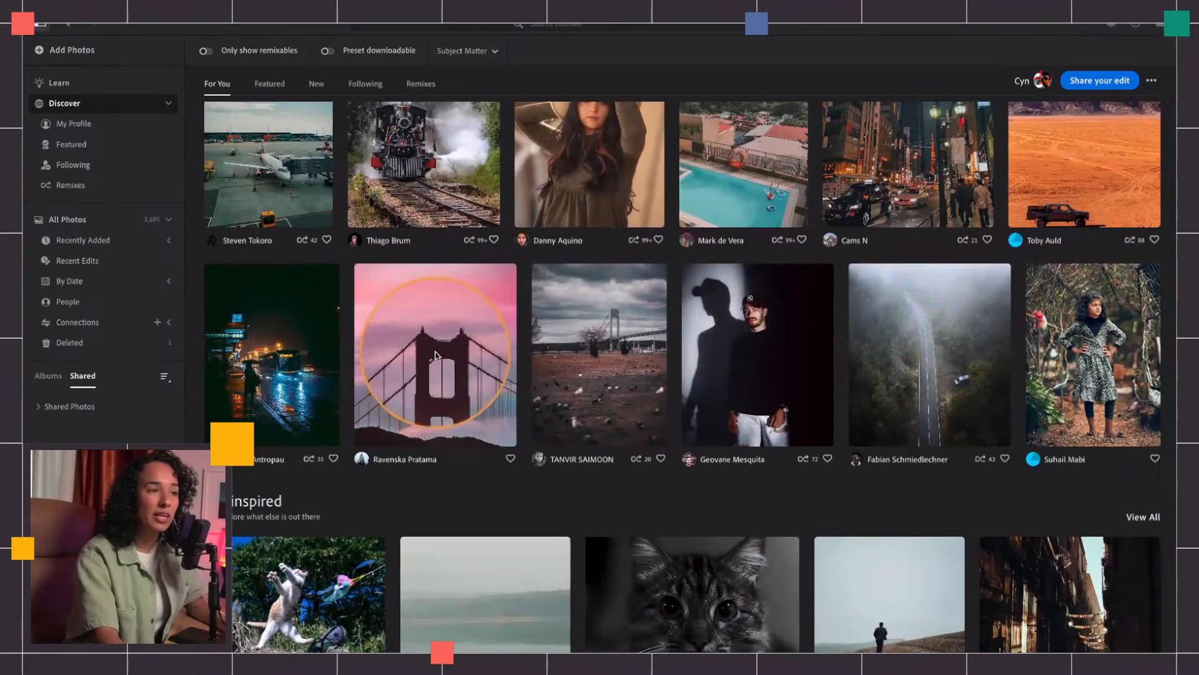
scroll(444, 362, "down", 3)
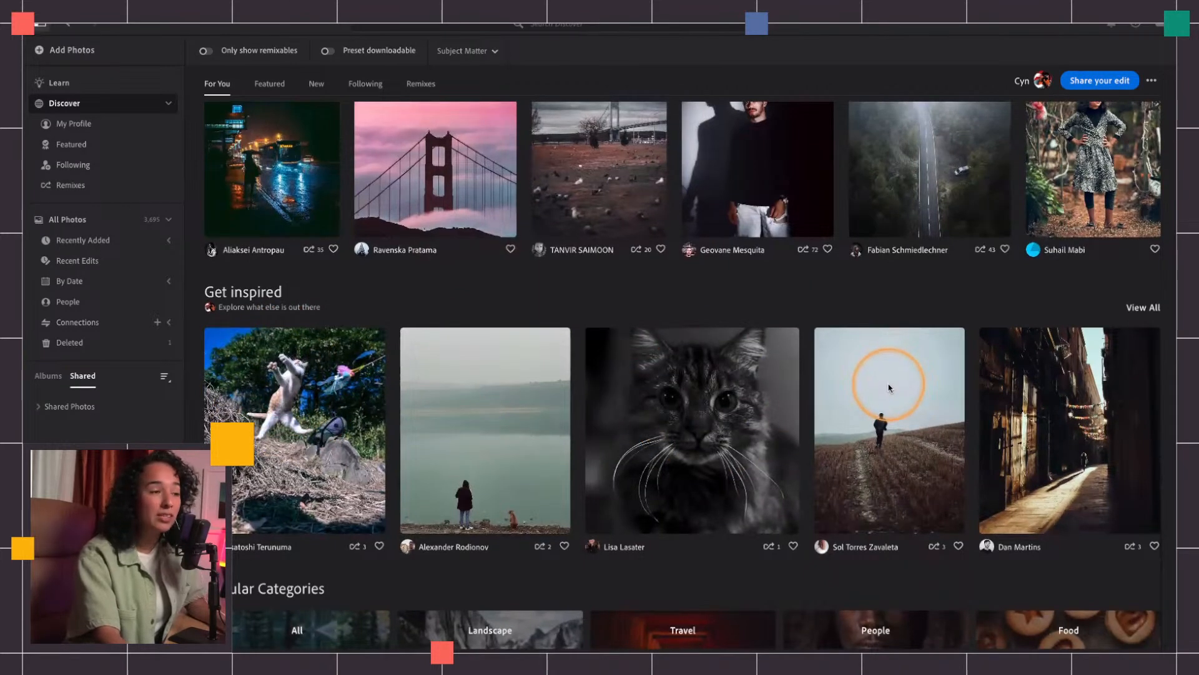
scroll(889, 384, "down", 1)
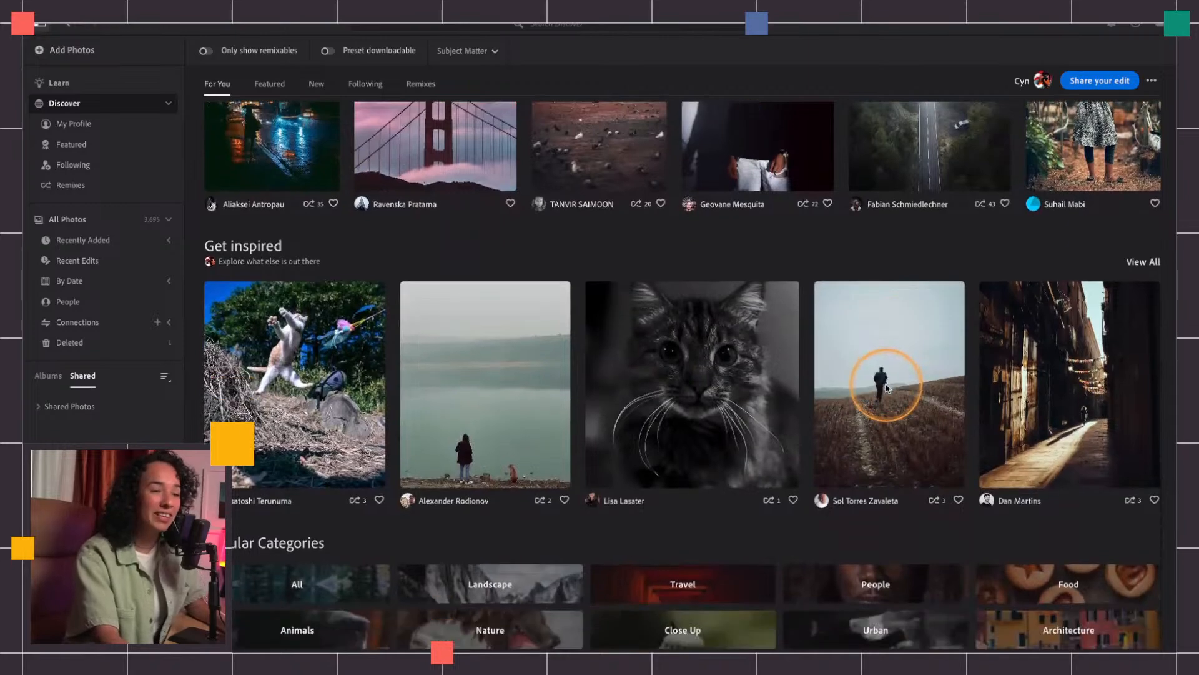
Step: Like the featured photo titled "Prego" in the For You feed
scroll(887, 386, "up", 10)
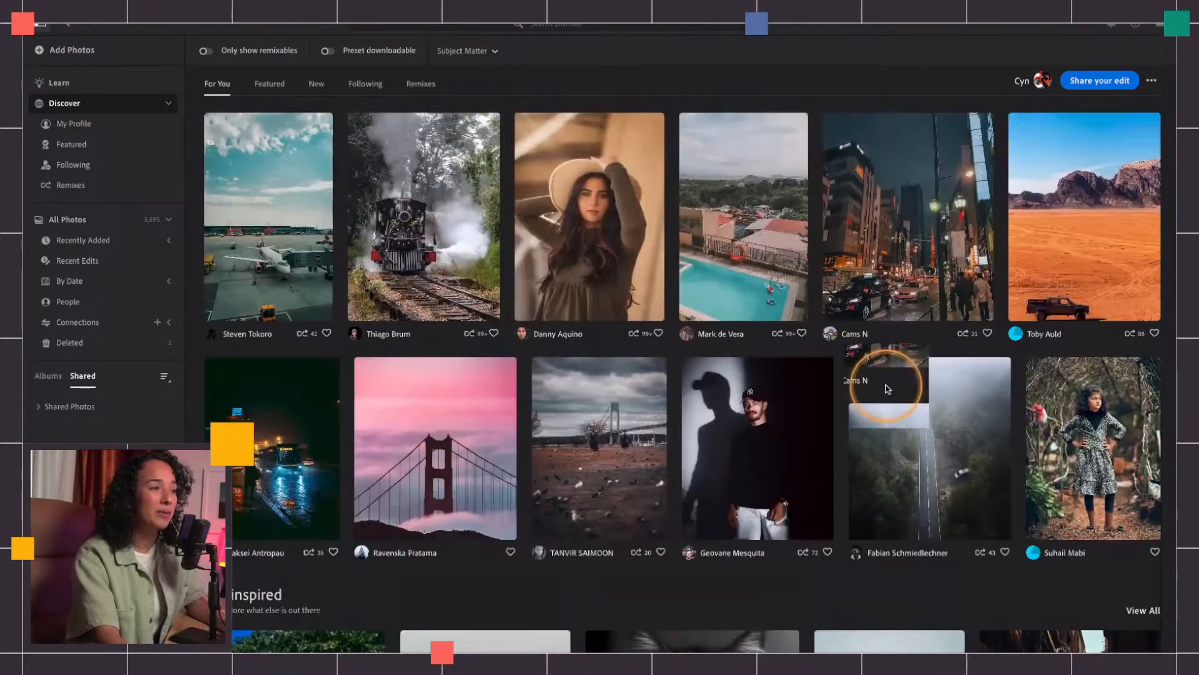
scroll(886, 388, "up", 5)
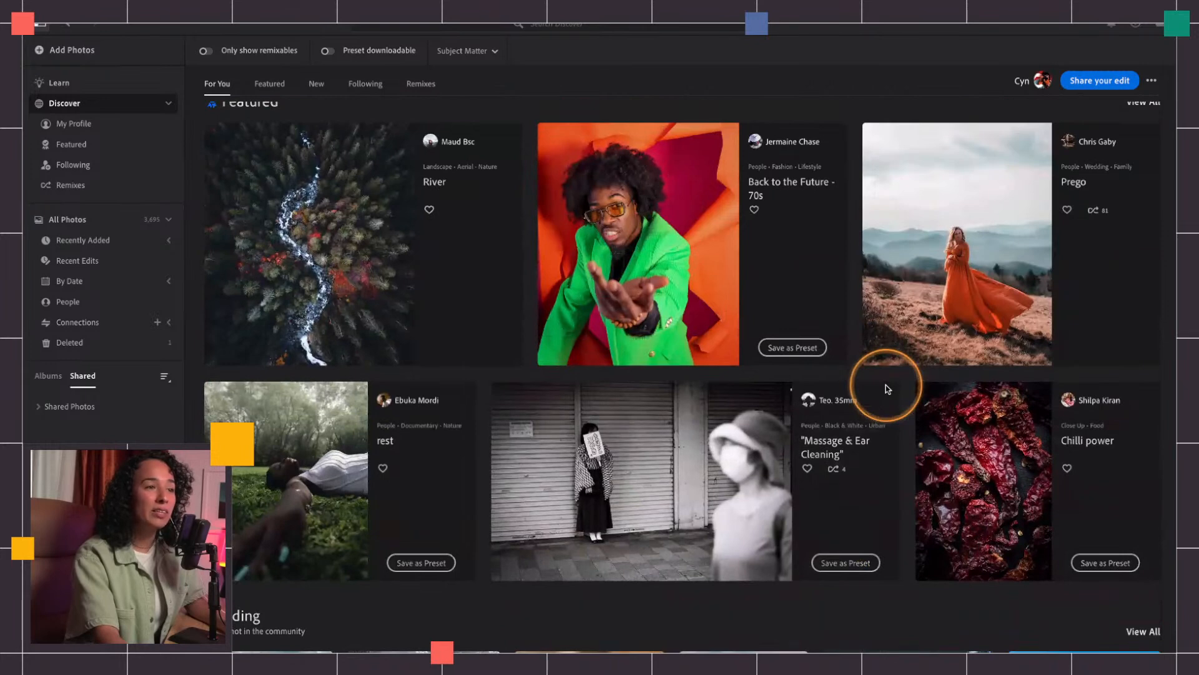
scroll(886, 388, "down", 1)
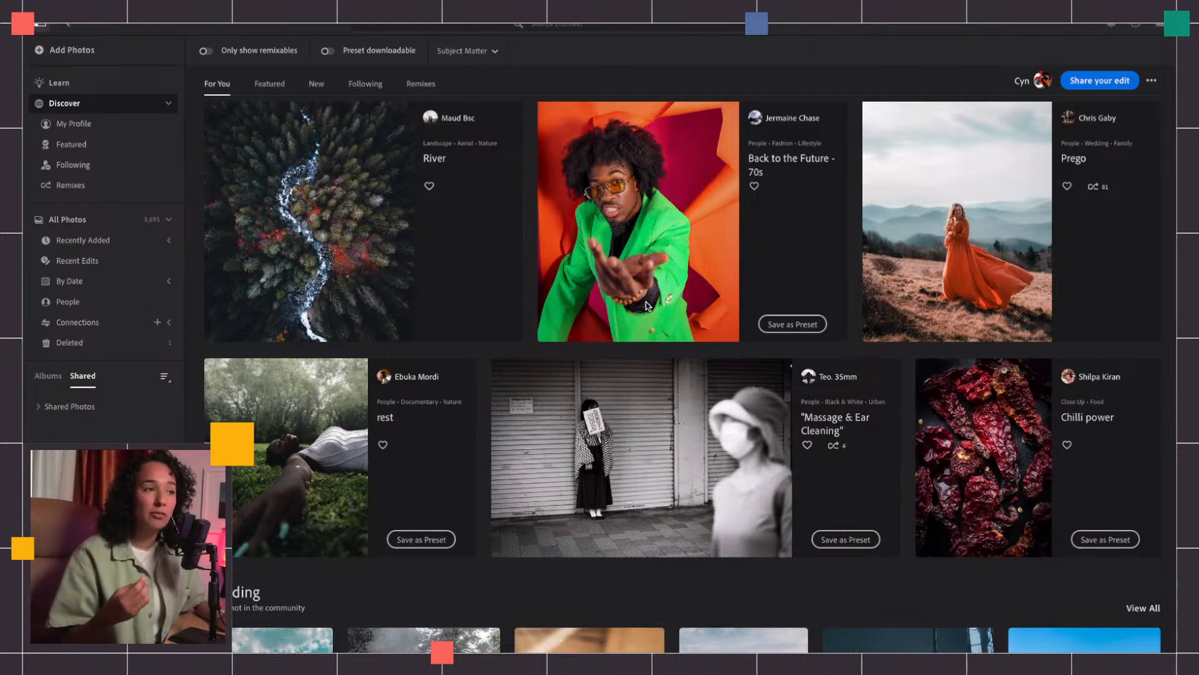
scroll(654, 388, "up", 1)
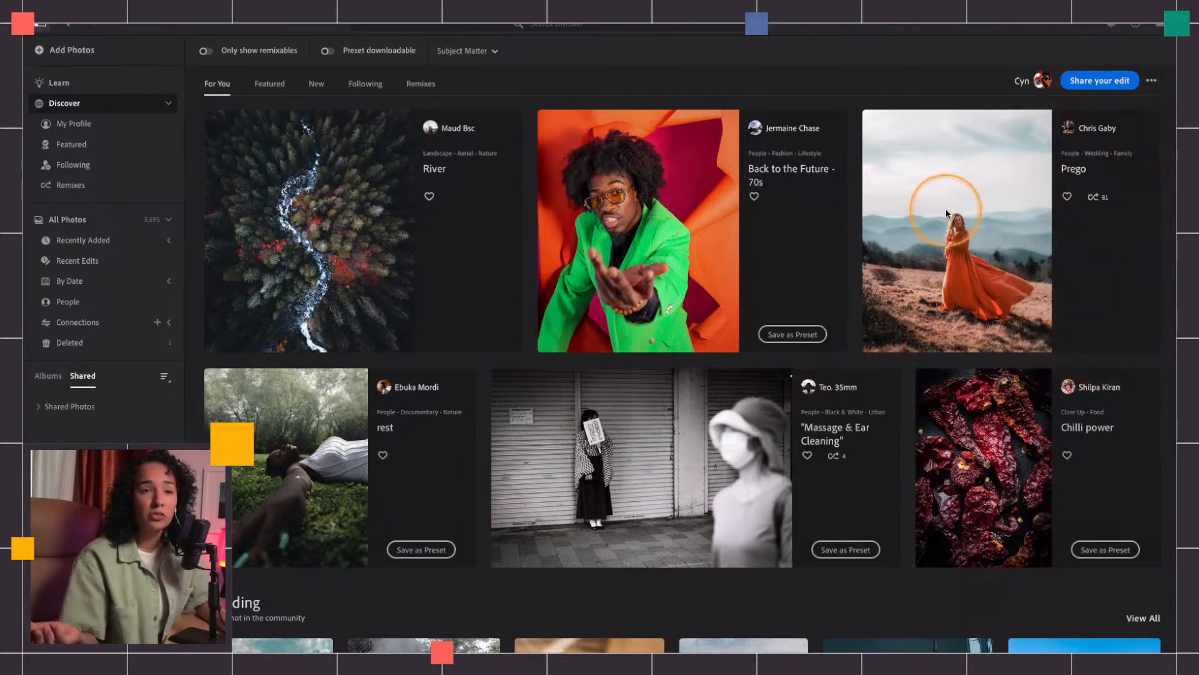
left_click(1068, 197)
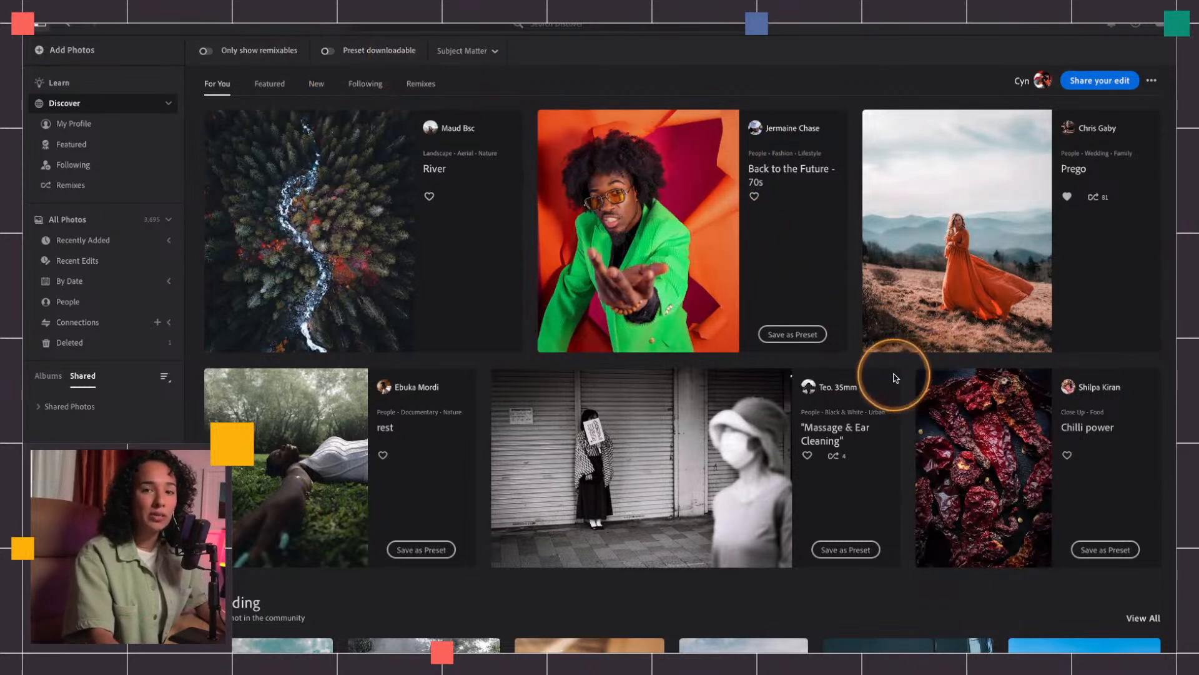
left_click(793, 335)
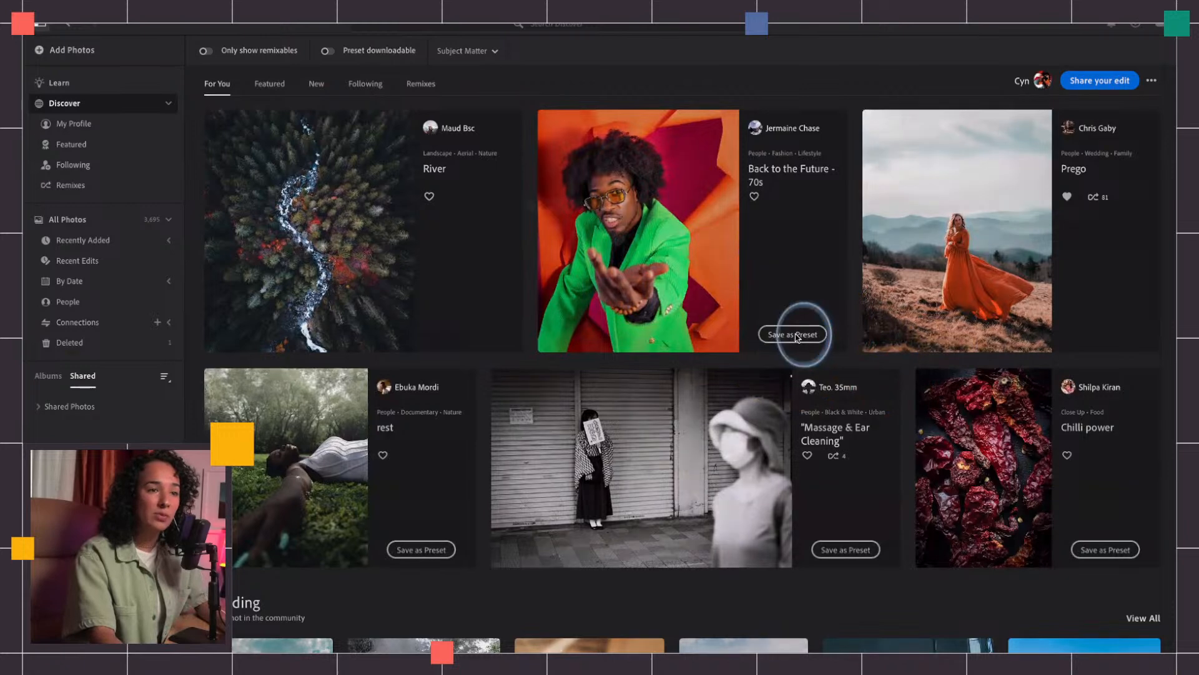
left_click(604, 206)
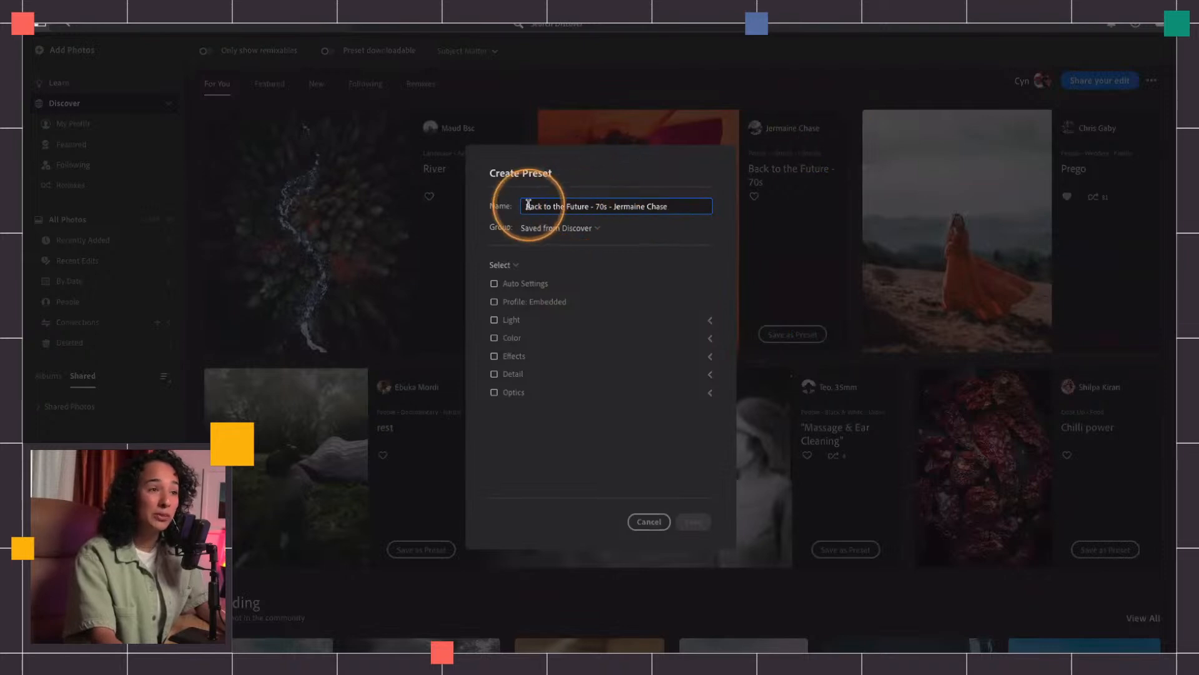
double_click(603, 206)
left_click_drag(613, 206, 689, 205)
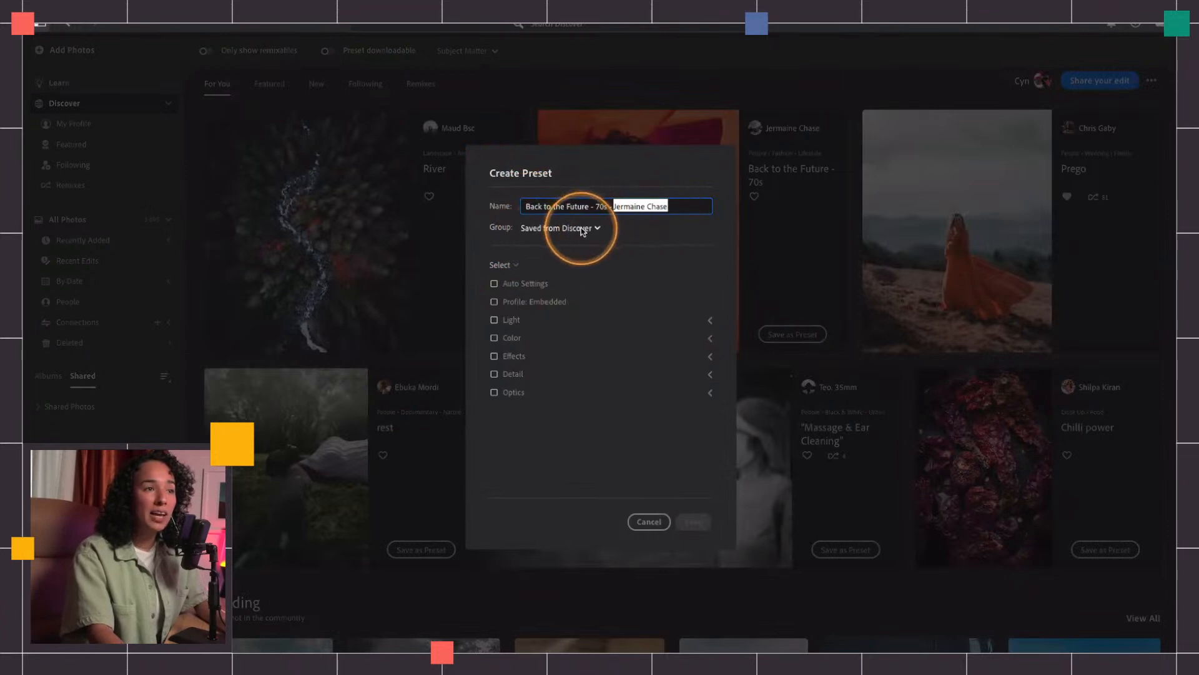
left_click(543, 228)
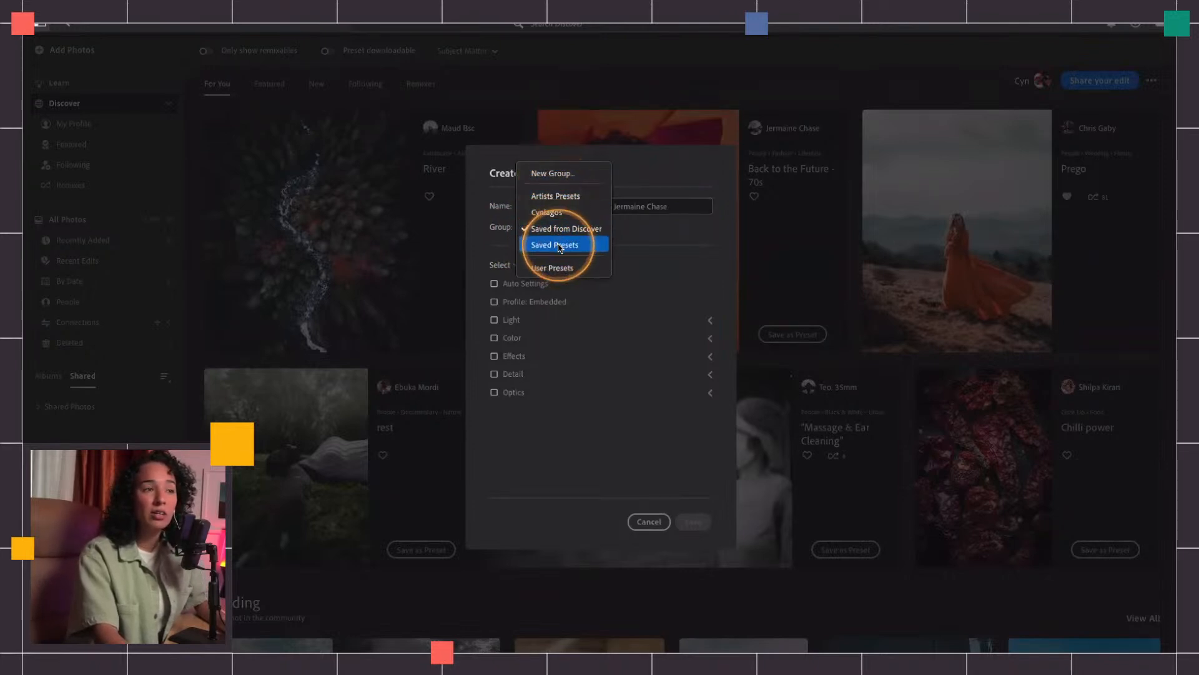
left_click(538, 185)
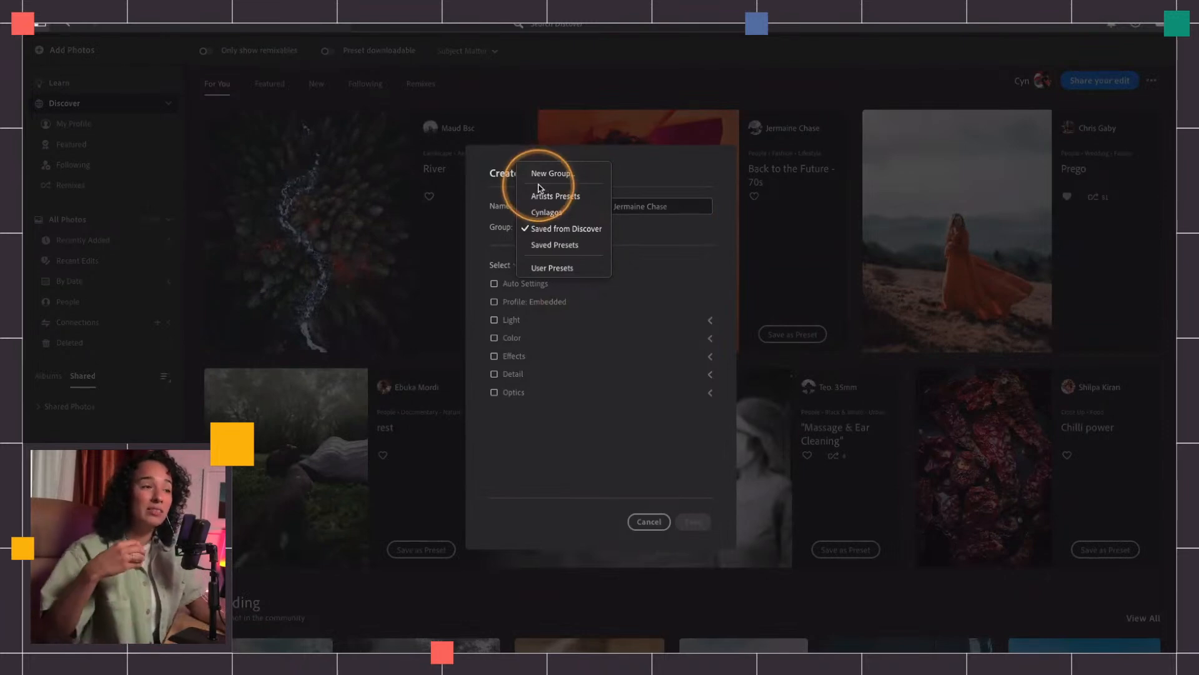
left_click(538, 185)
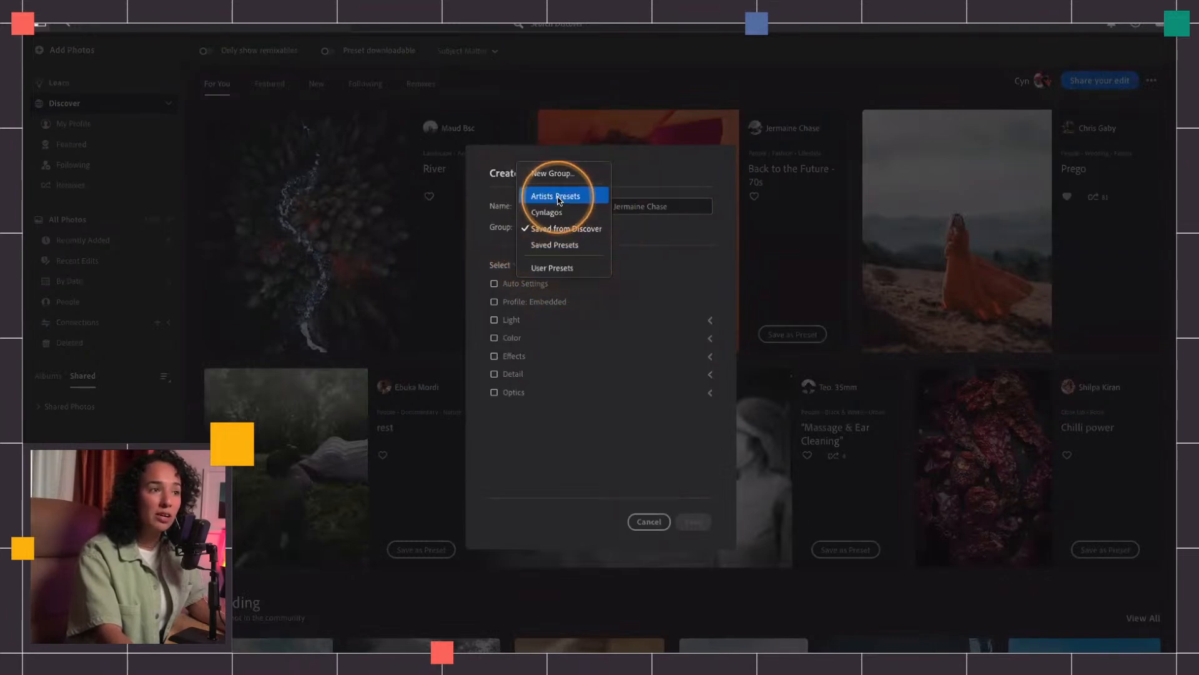
left_click(558, 195)
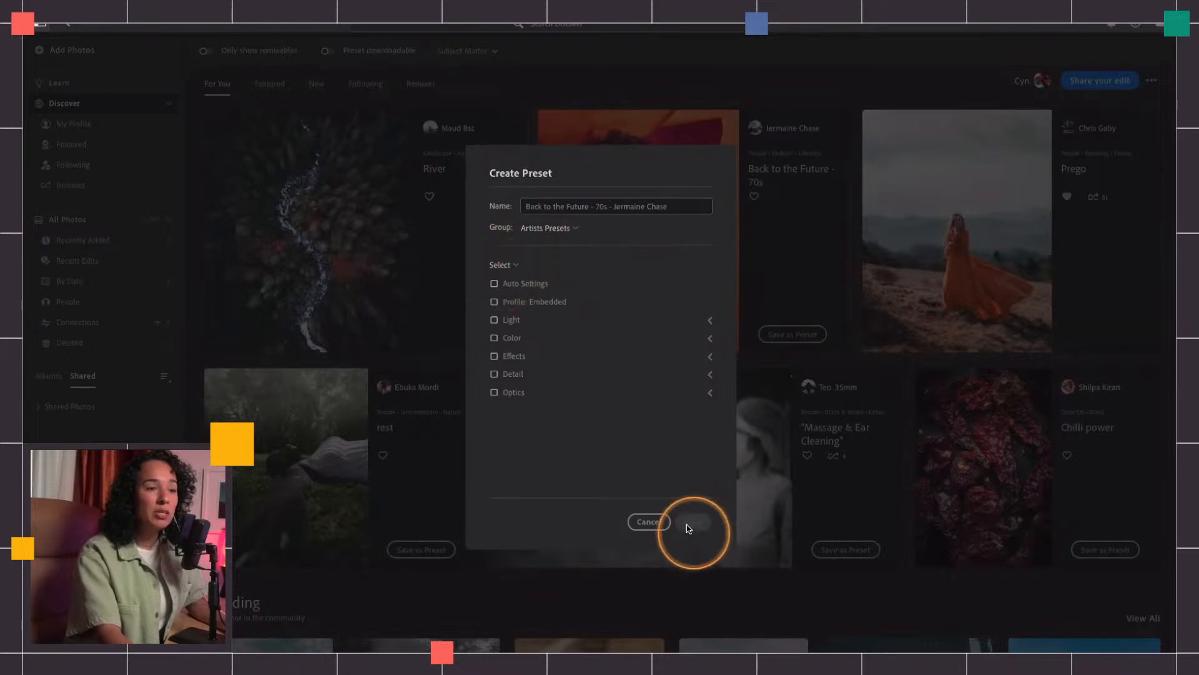
left_click(649, 521)
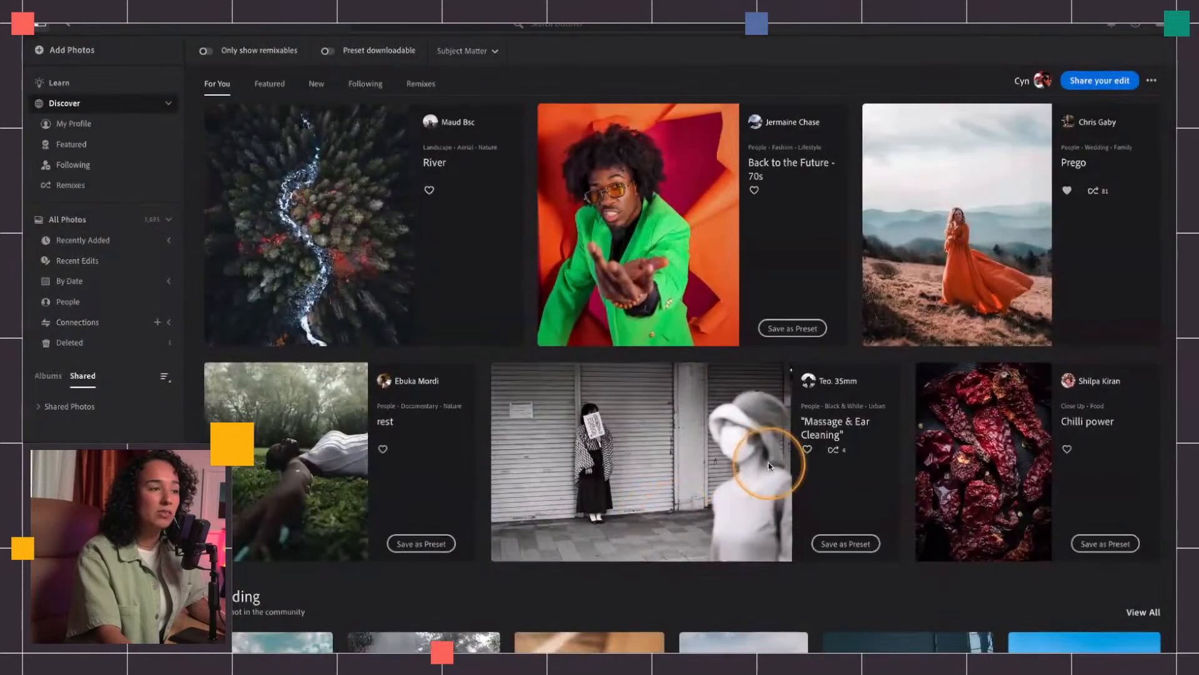
Step: Start creating a preset from the featured photo "rest" and assign it to the Artists Presets group
scroll(769, 462, "down", 1)
left_click(418, 478)
left_click(549, 228)
left_click(556, 197)
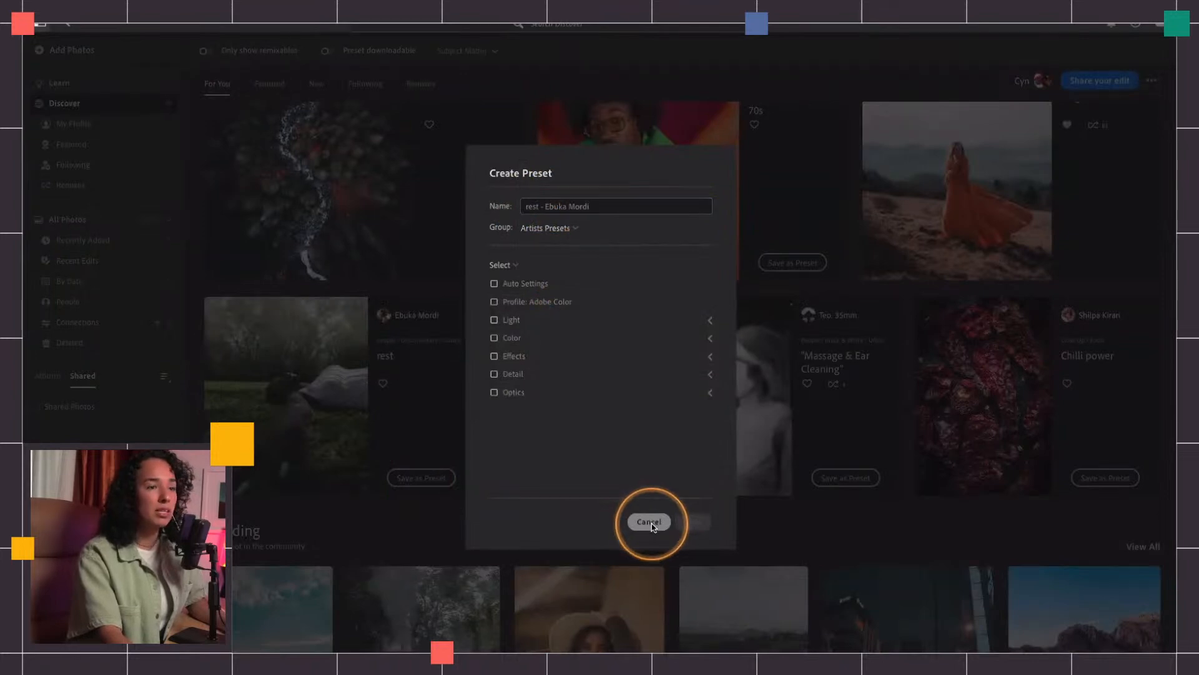
Step: Include Auto Settings, Profile: Adobe Color, Light, Color, Effects, Detail and Optics in the new preset
left_click(494, 284)
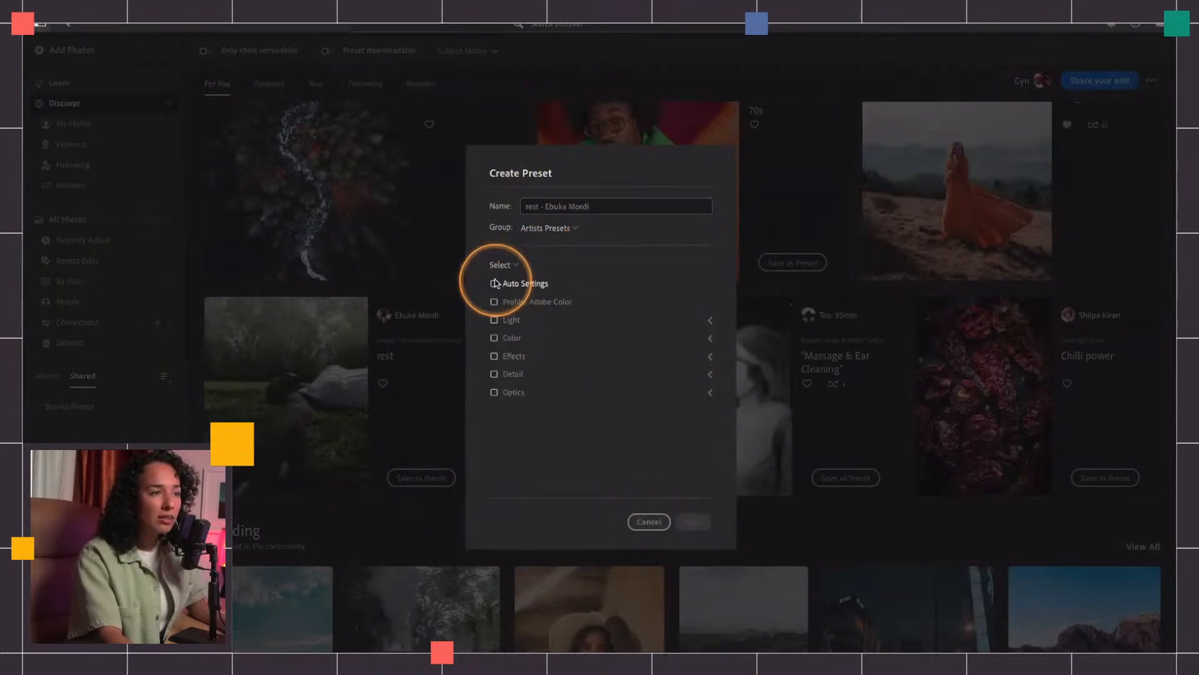
left_click(493, 302)
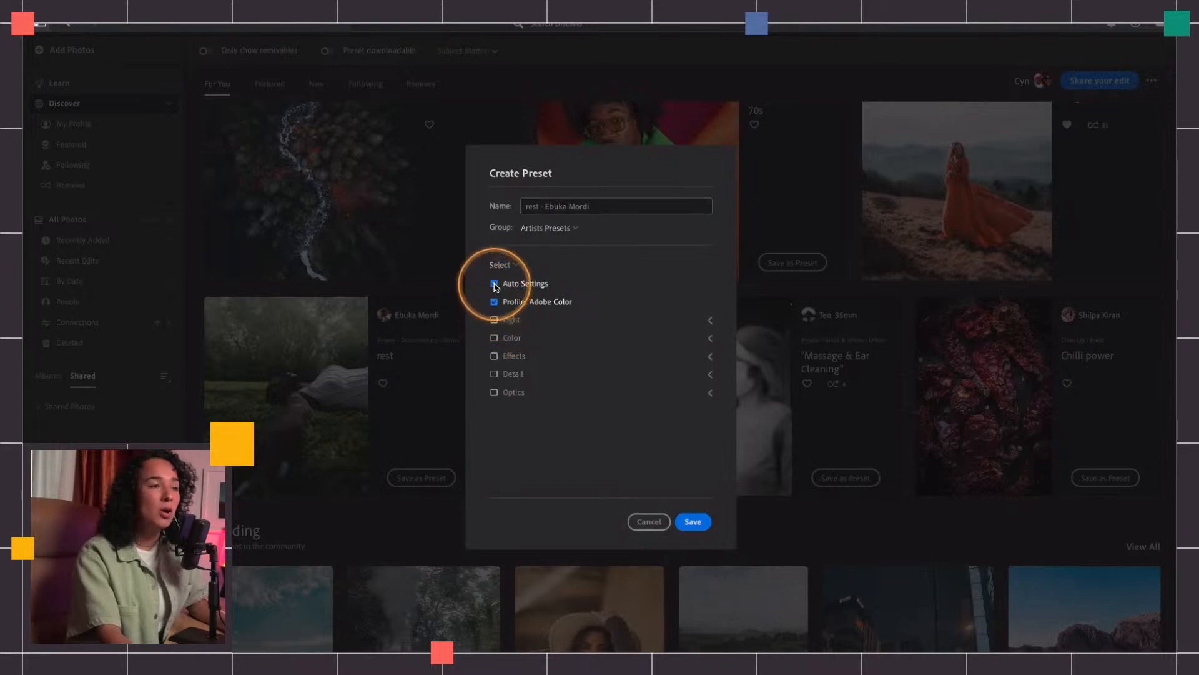
left_click(494, 319)
left_click(494, 337)
left_click(494, 356)
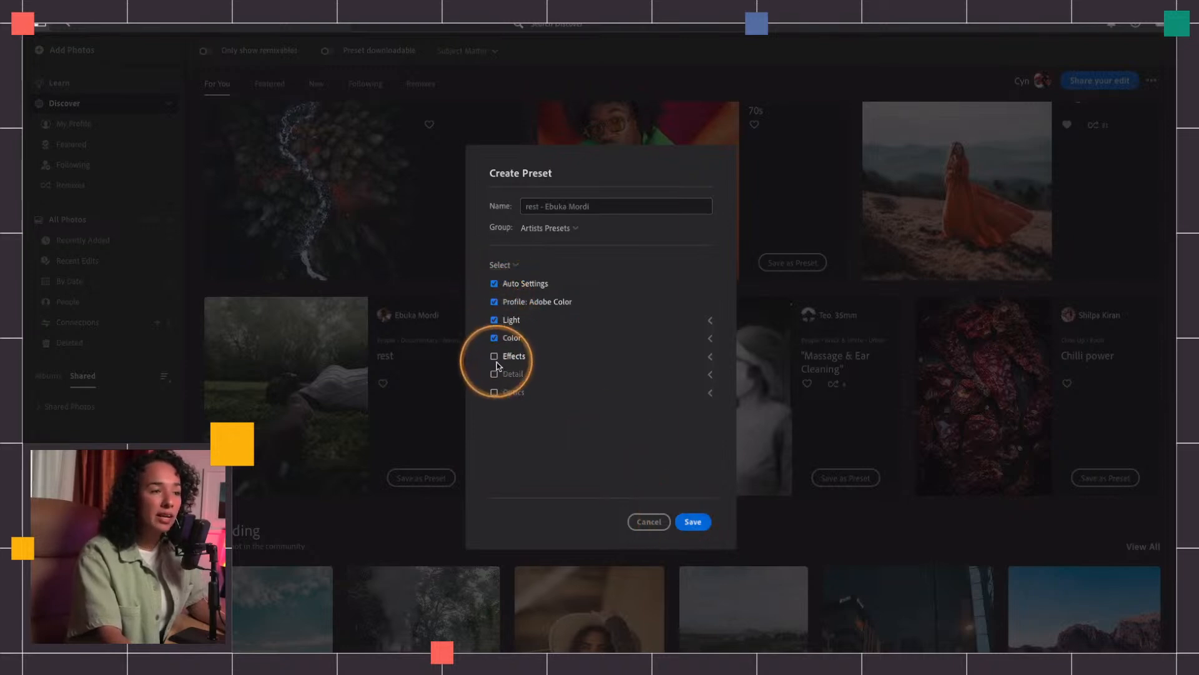
left_click(494, 375)
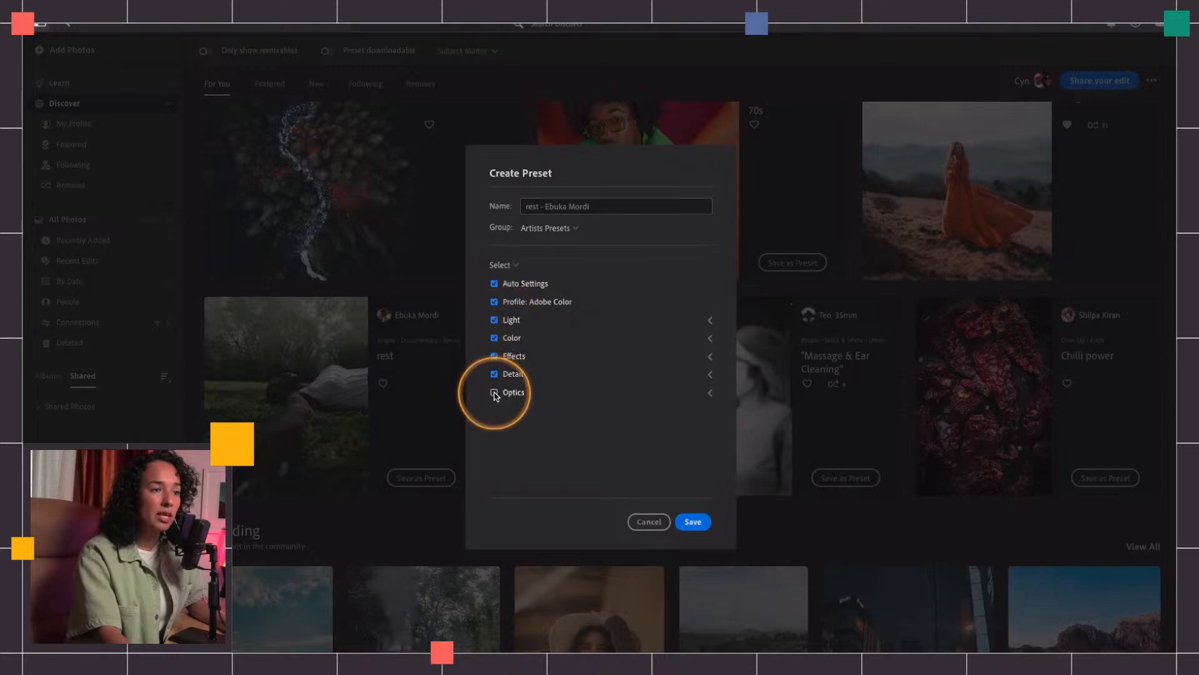
left_click(494, 392)
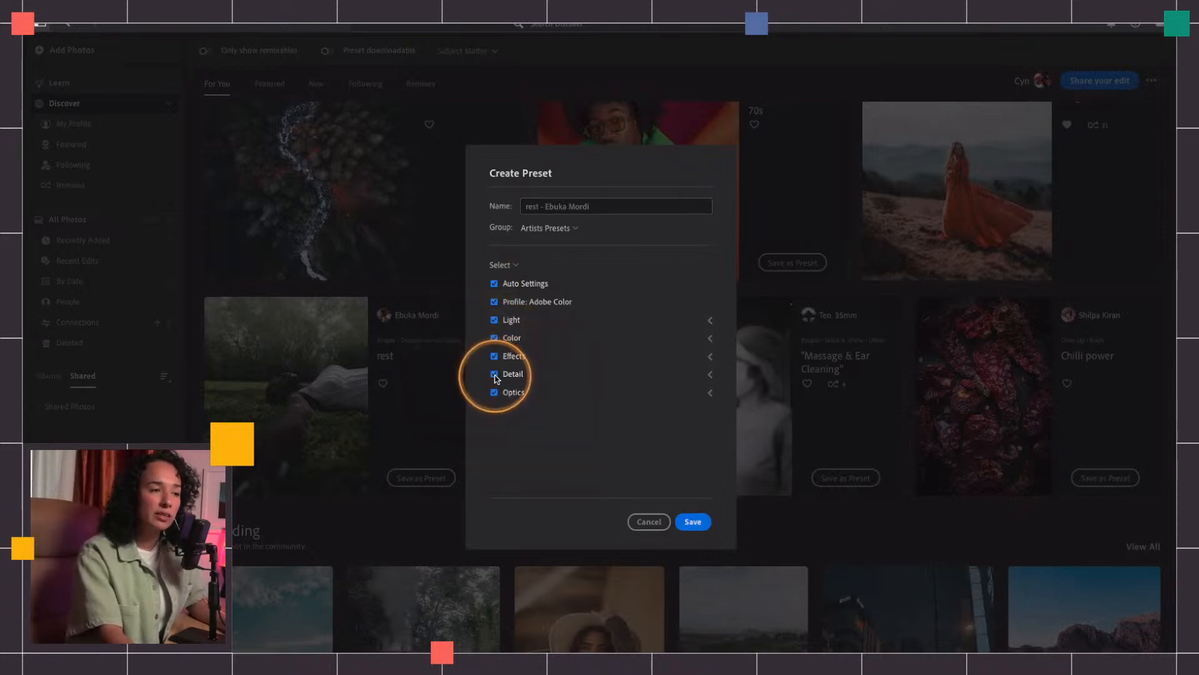
Step: Exclude Detail and Effects from the new preset and save it
left_click(494, 375)
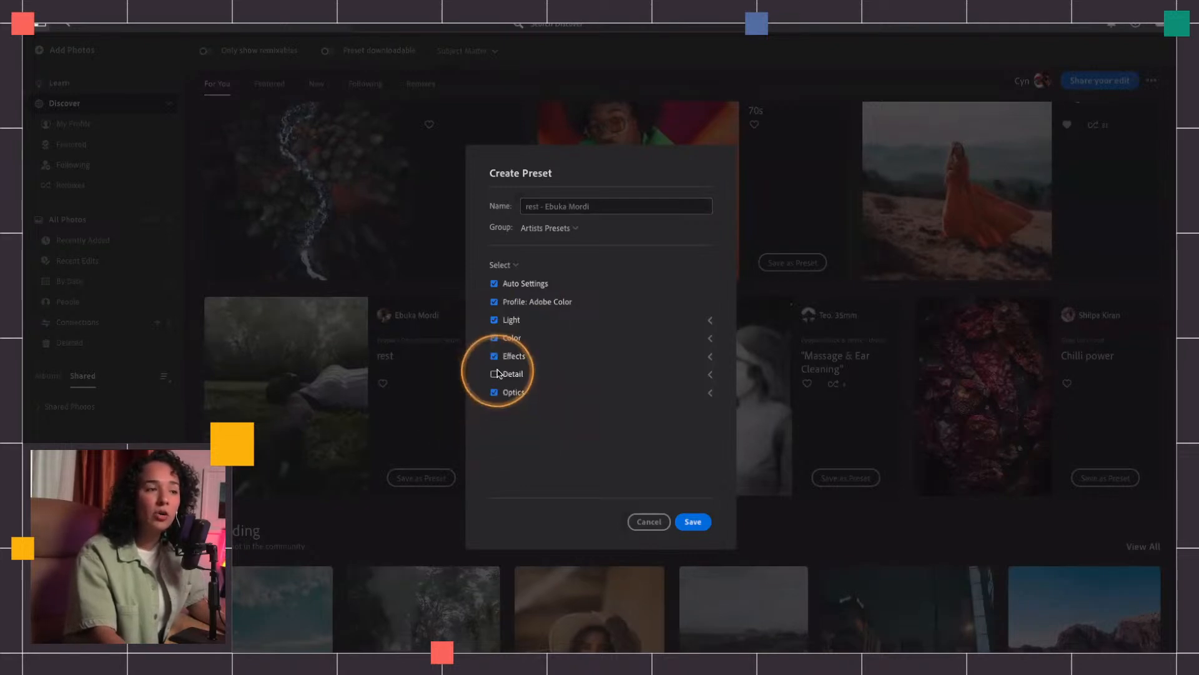
left_click(494, 356)
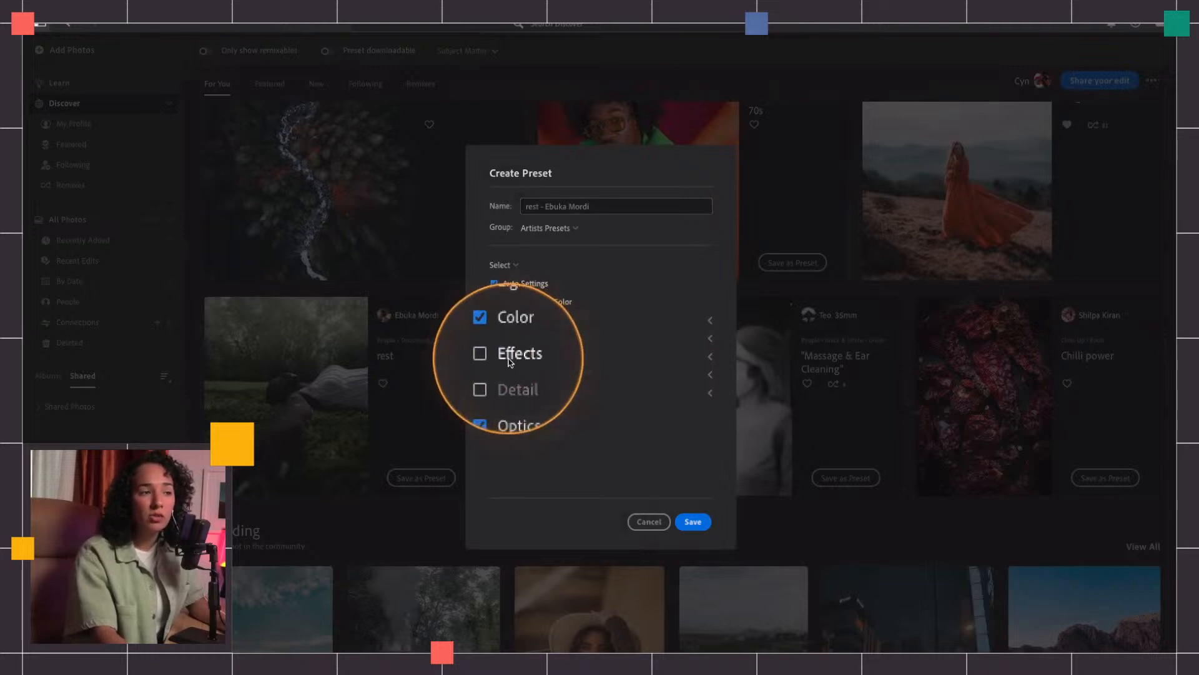
left_click(544, 207)
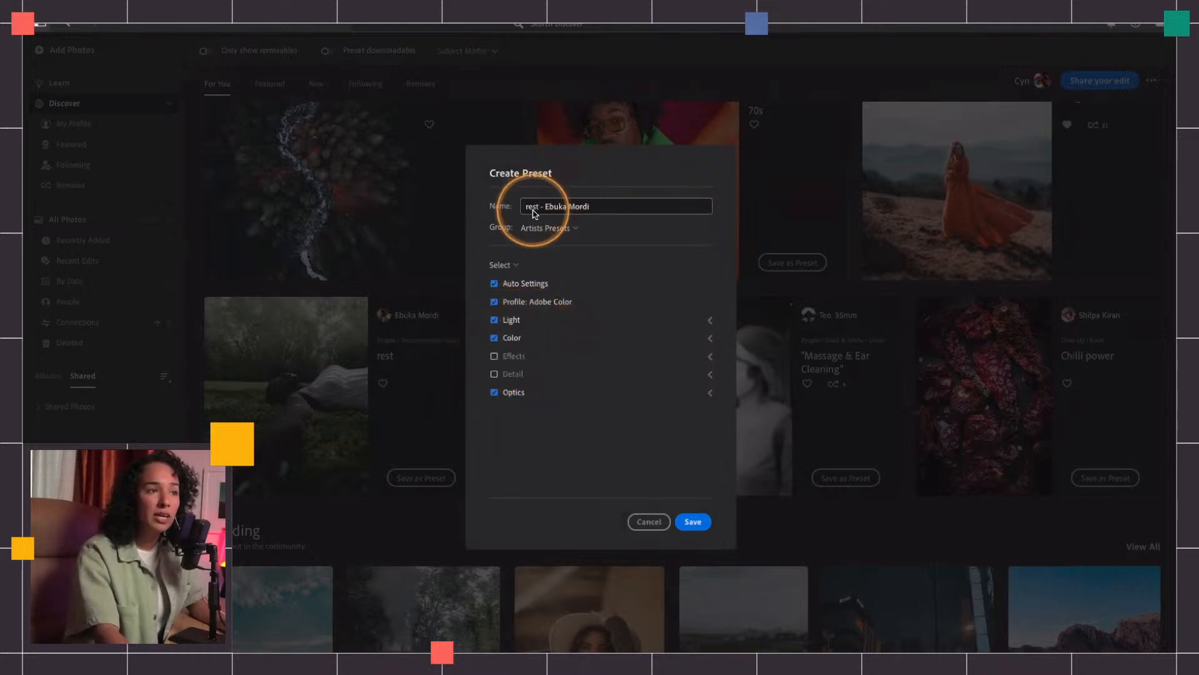
left_click(534, 226)
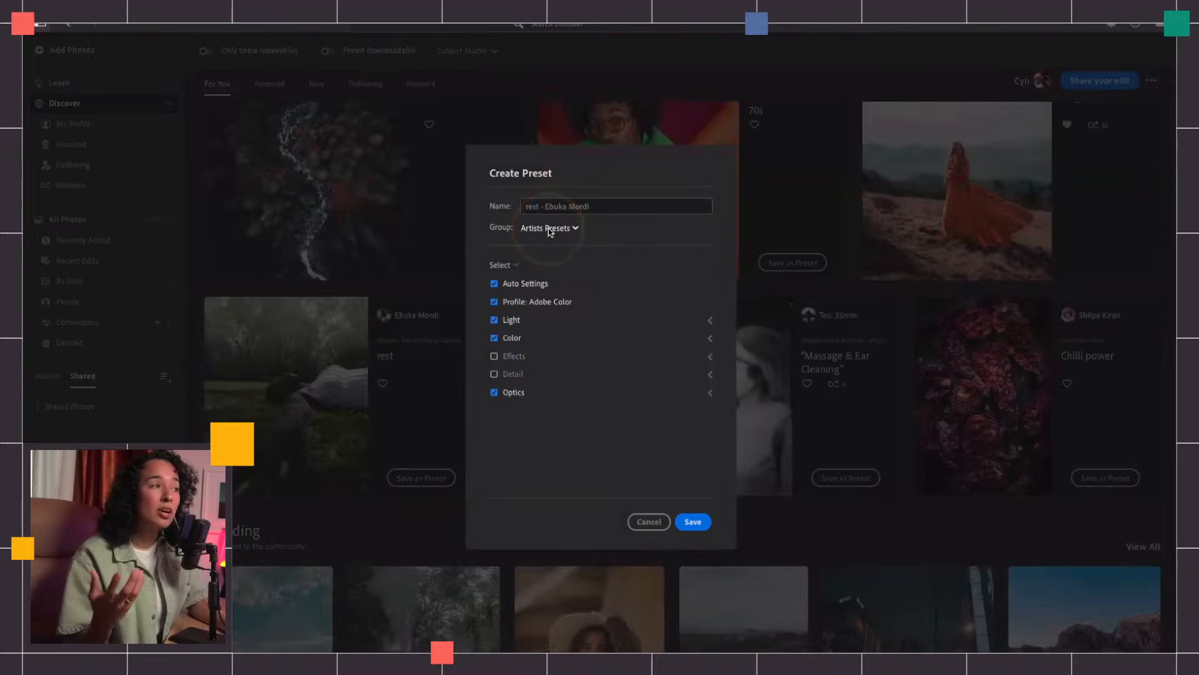
left_click(698, 522)
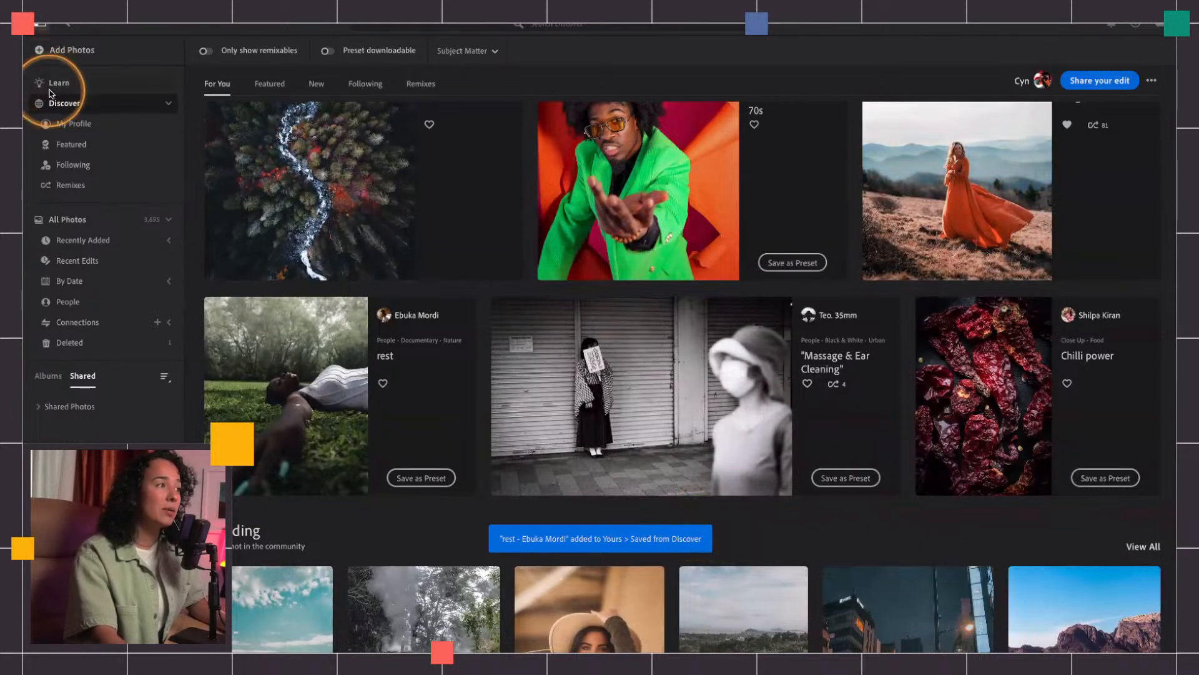
Step: Open the 1Lightroom 3tools album and hide the sidebar
left_click(48, 376)
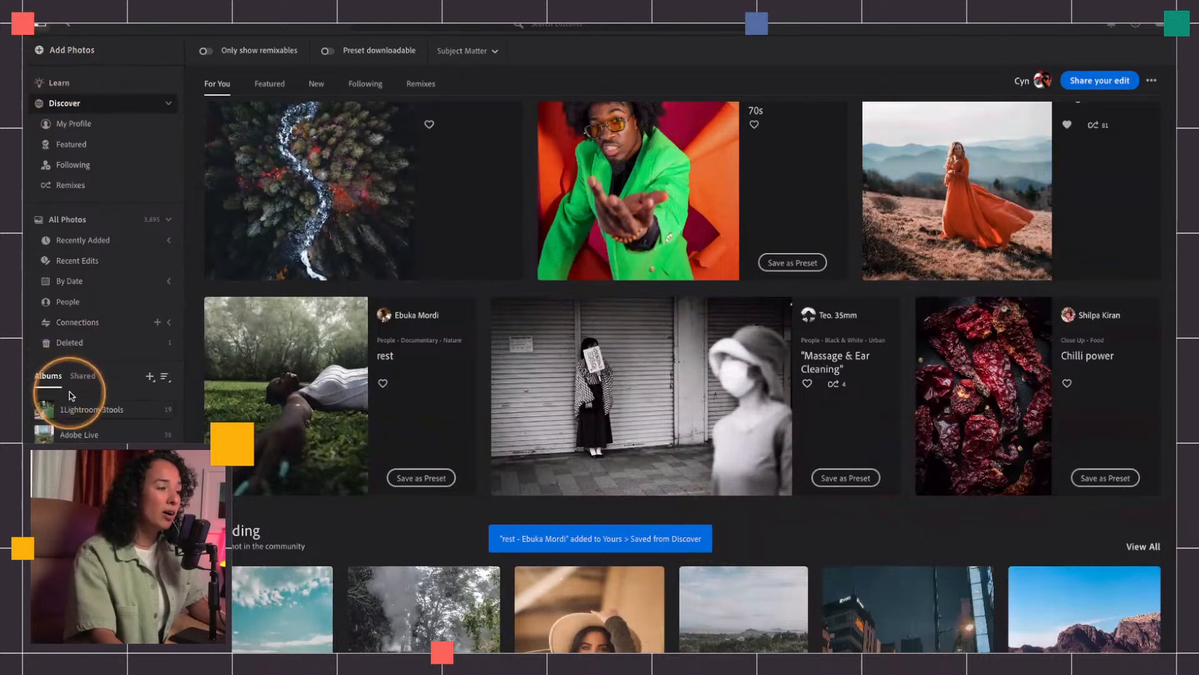
left_click(42, 411)
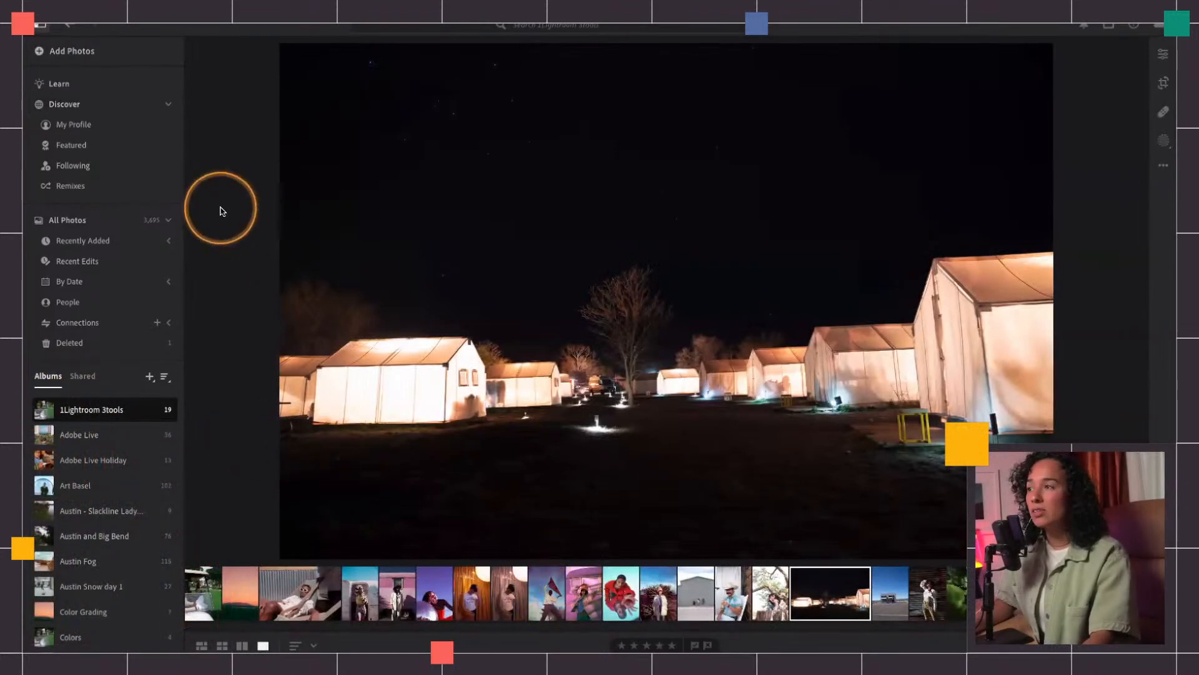
left_click(41, 27)
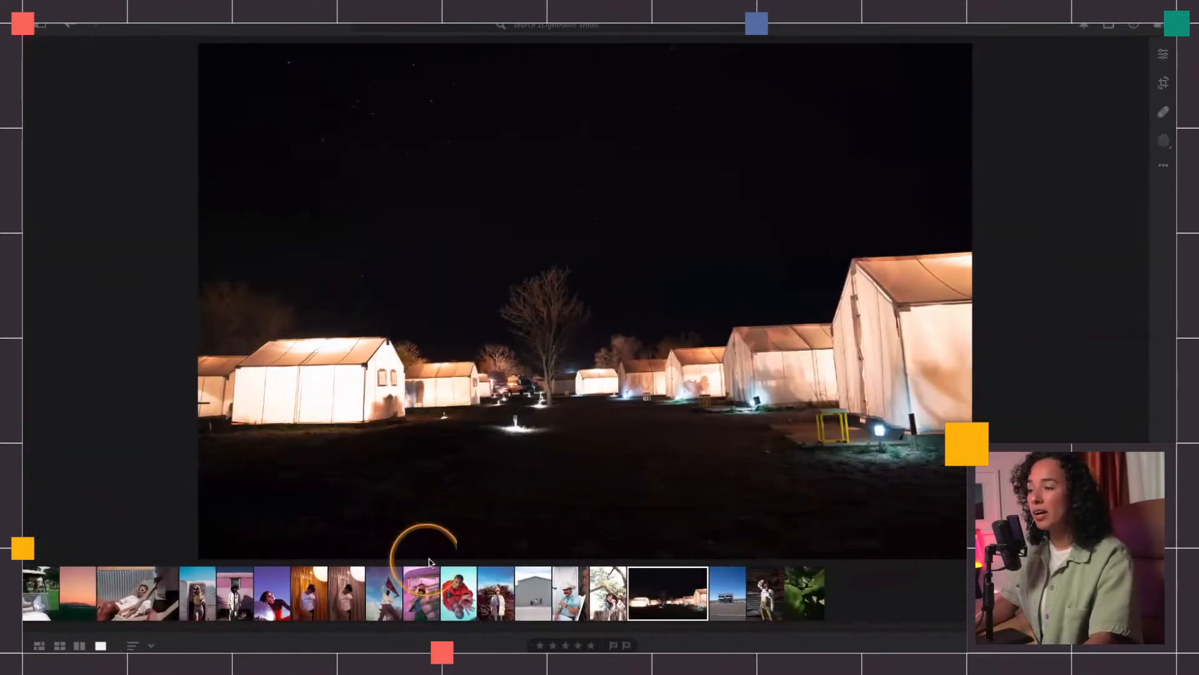
Step: Display the photo of the man in the deck chair and open its edit settings
left_click(122, 593)
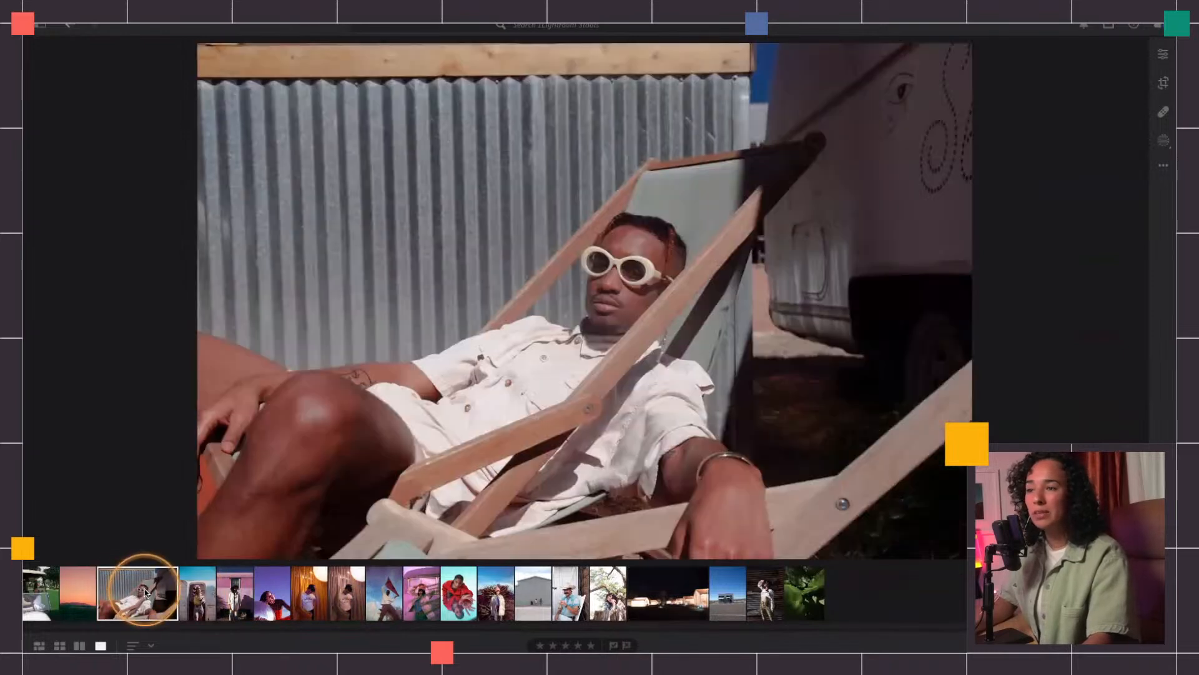
left_click(47, 586)
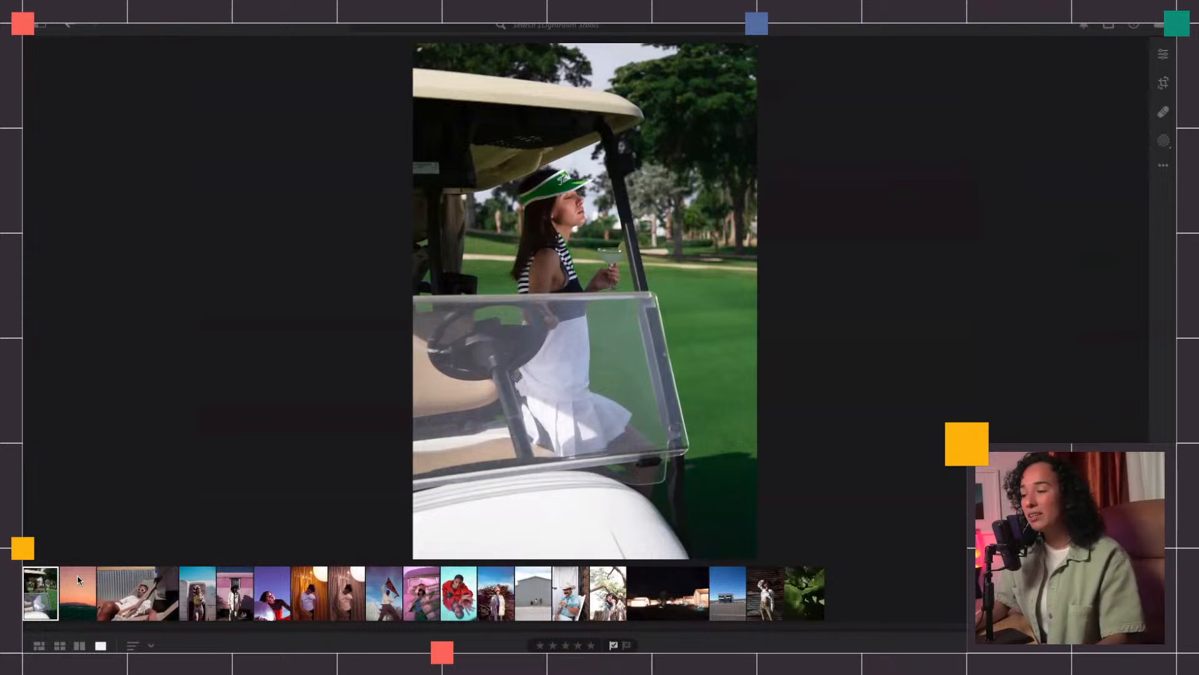
left_click(135, 591)
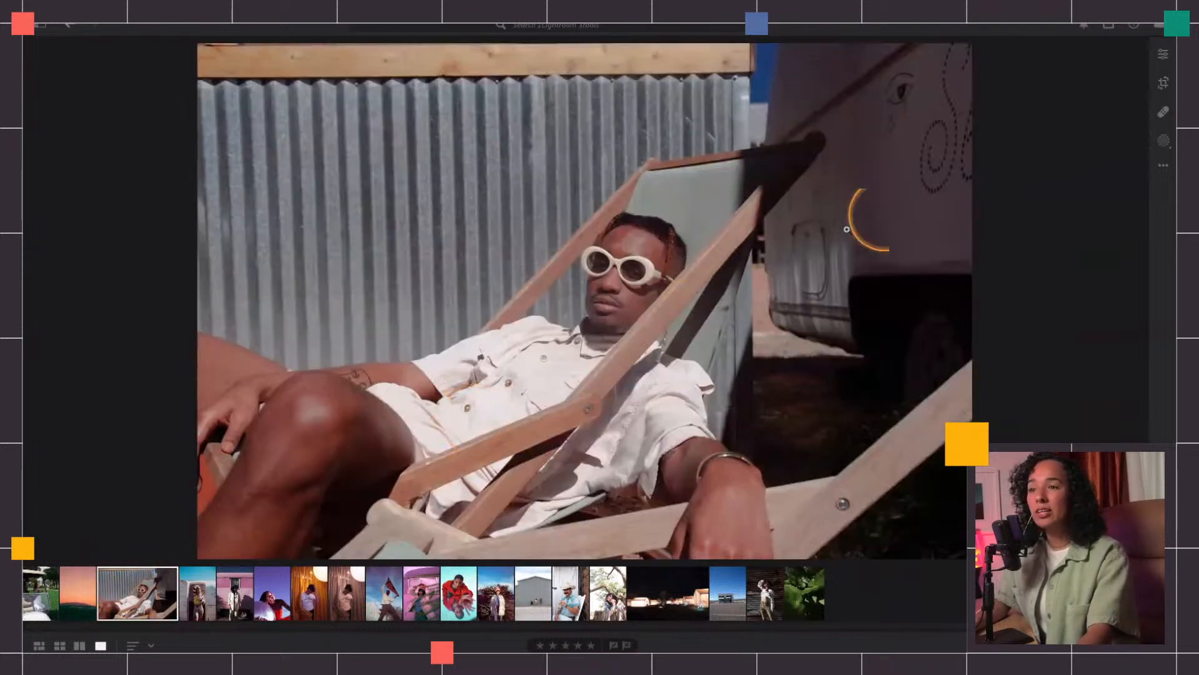
left_click(1164, 54)
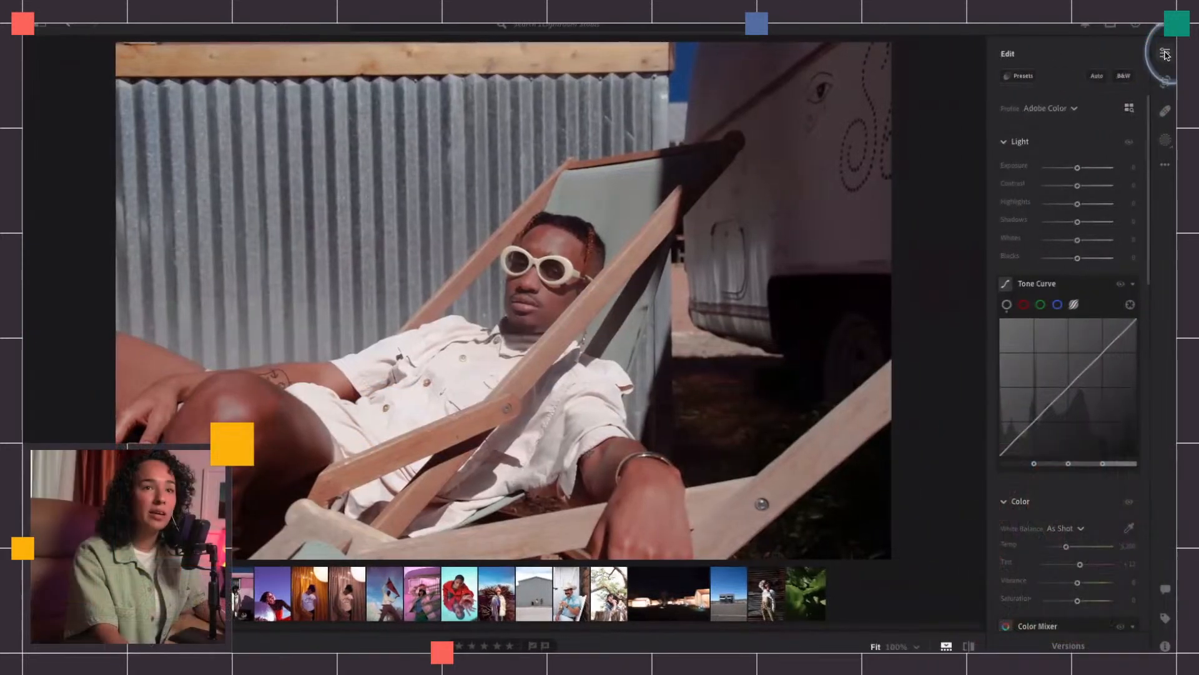
left_click(1165, 54)
left_click(1164, 54)
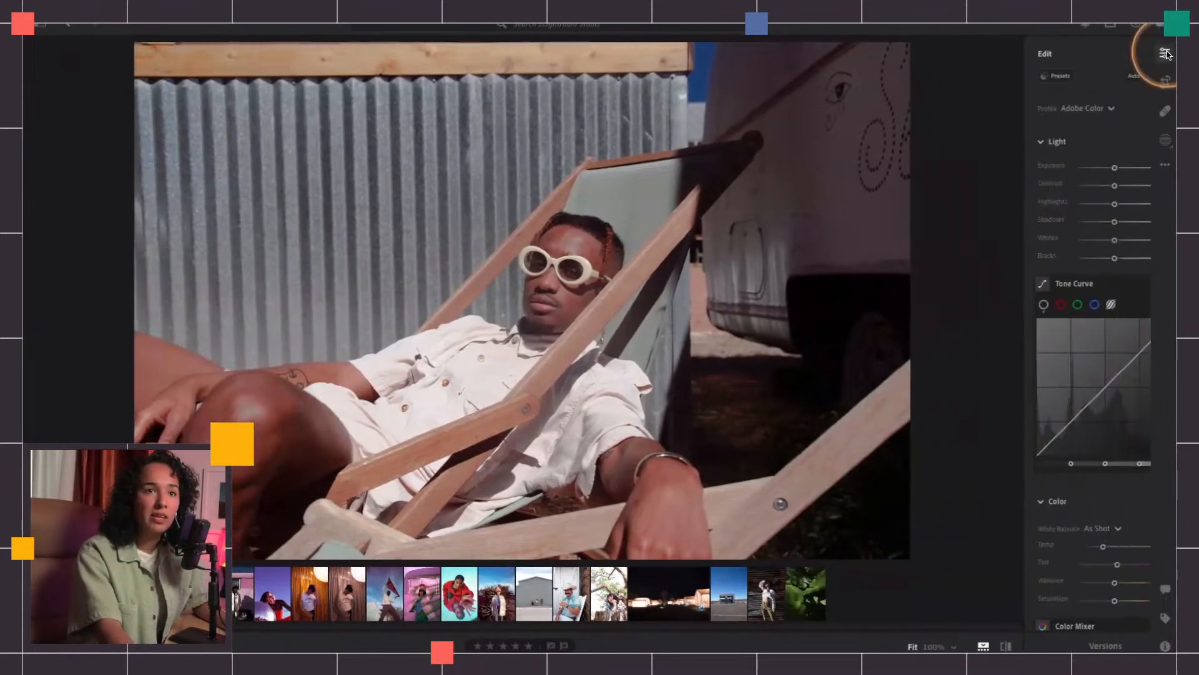
Step: Apply the saved "rest" preset from the Artists Presets group to the deck chair photo
left_click(1018, 76)
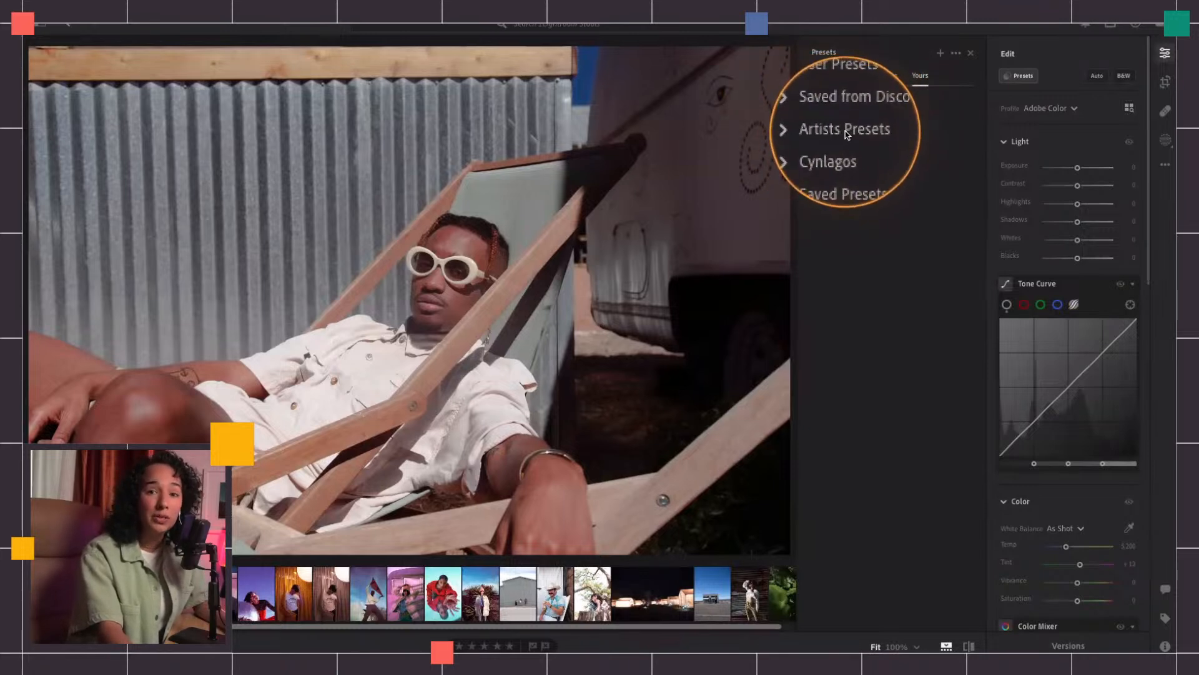
left_click(814, 131)
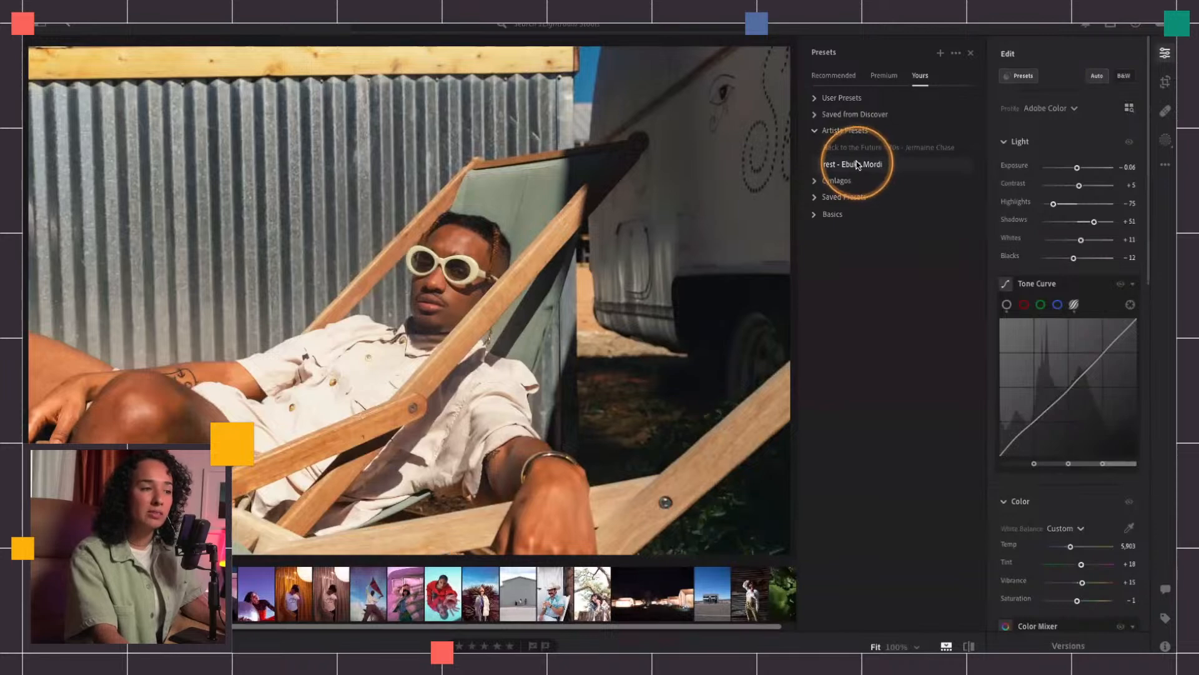
left_click(860, 165)
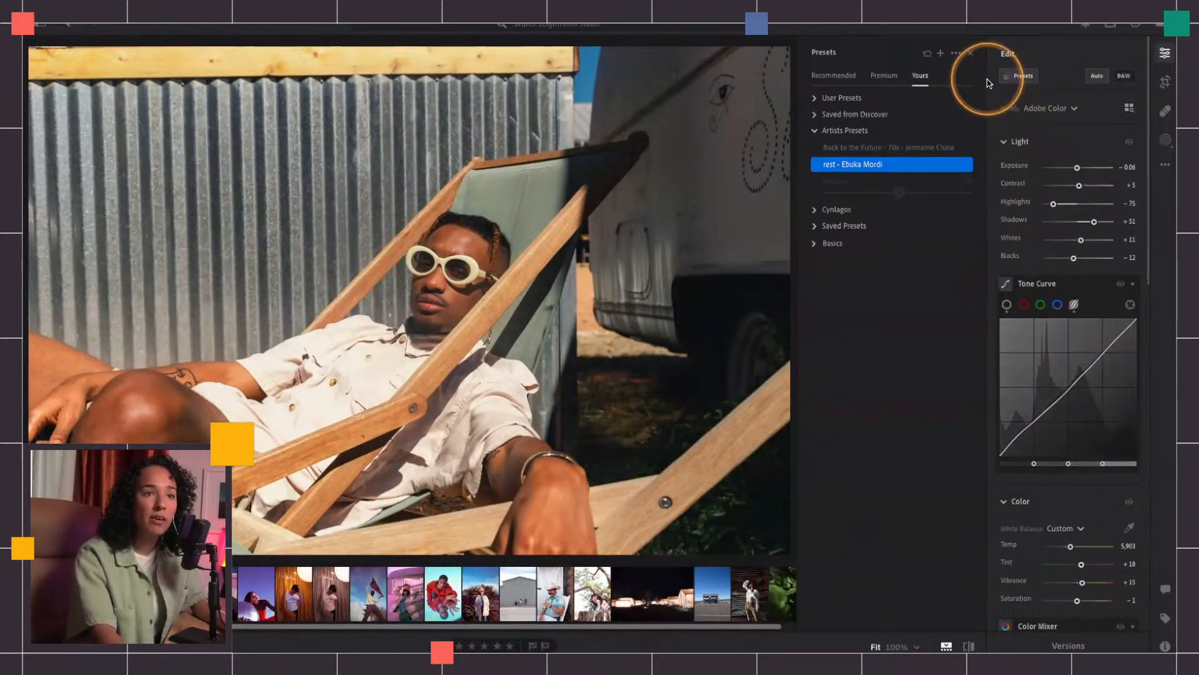
Step: Examine the Light, Tone Curve, Color, Color Mixer and Color Grading settings that the preset applied to the deck chair photo
key("alt")
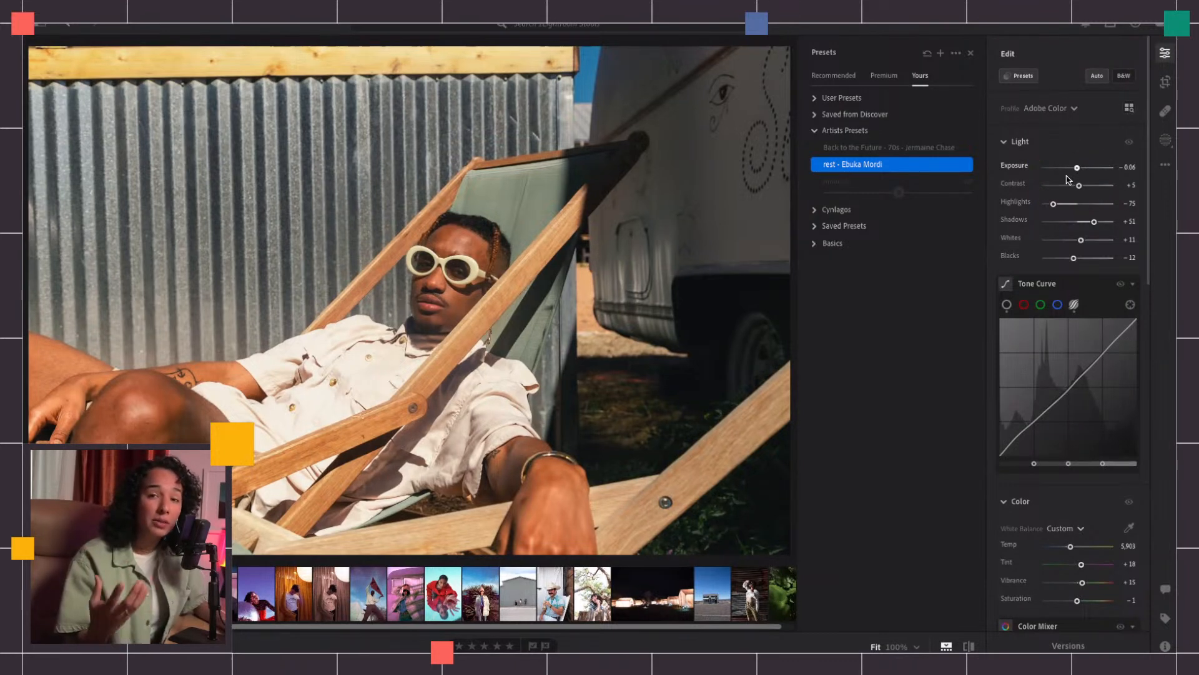
key("alt")
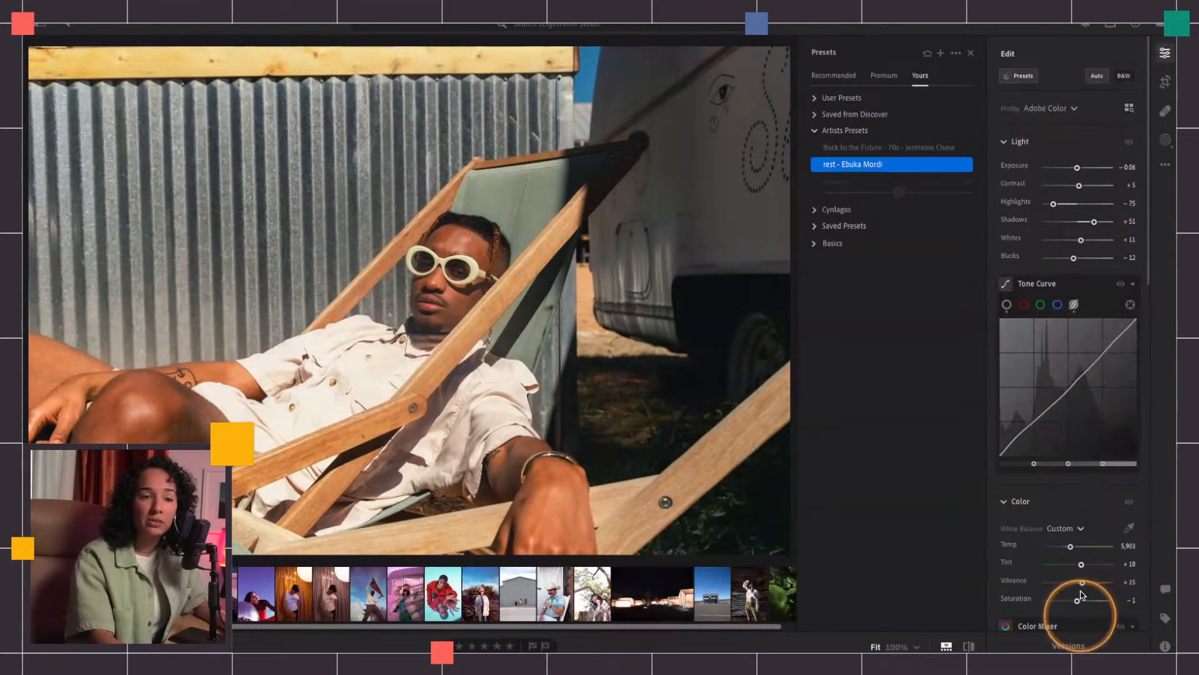
key("alt")
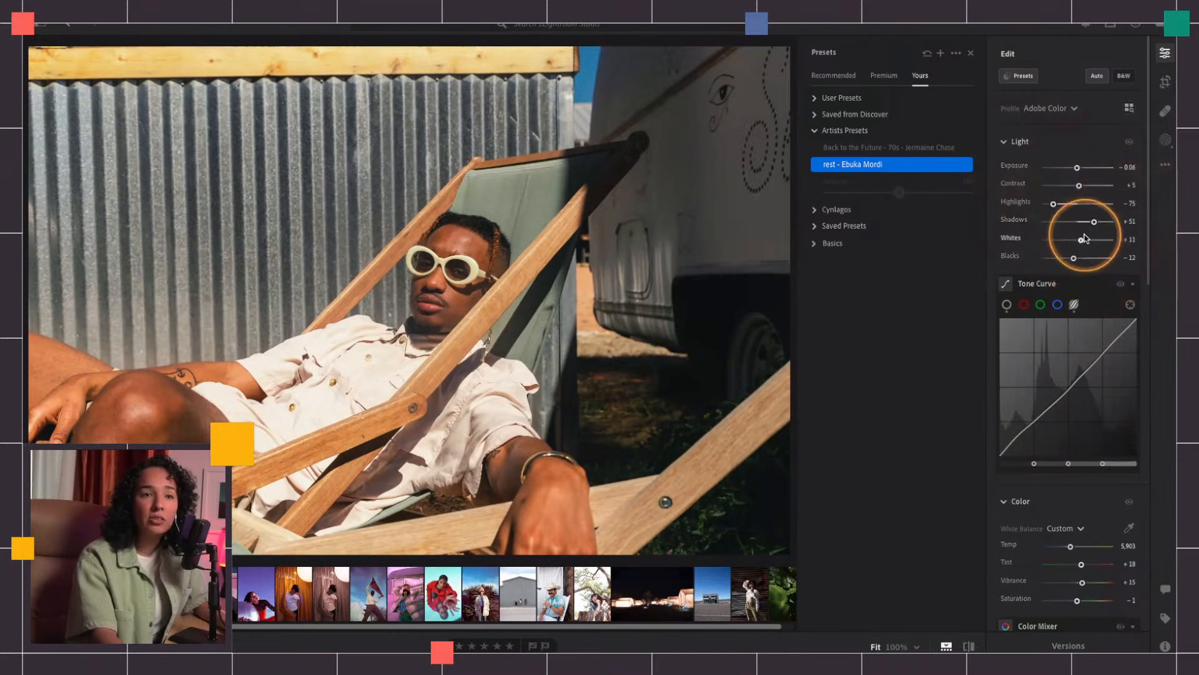
scroll(1055, 475, "down", 4)
key("alt")
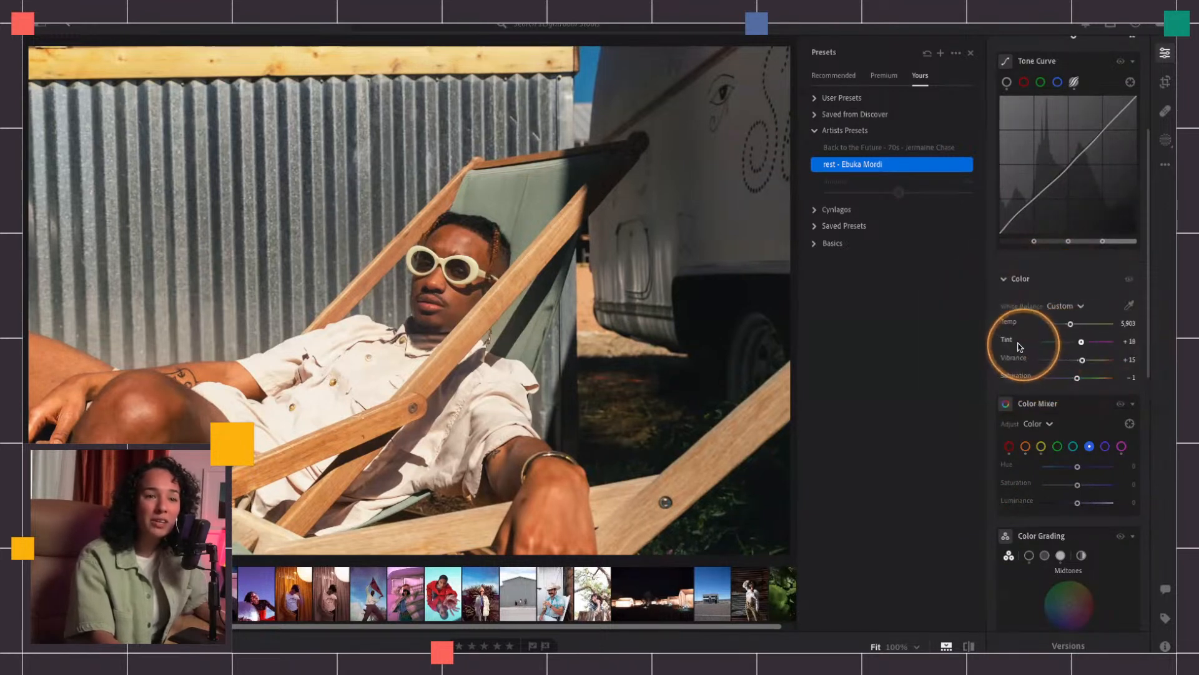
key("alt")
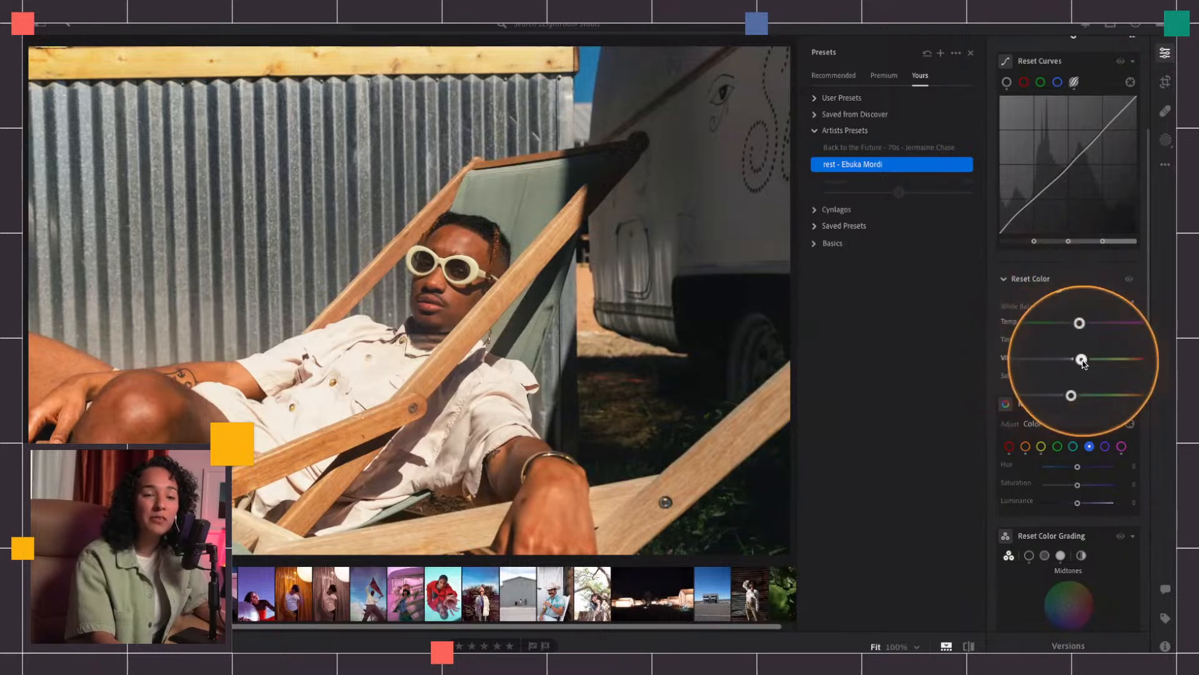
scroll(1084, 374, "down", 3)
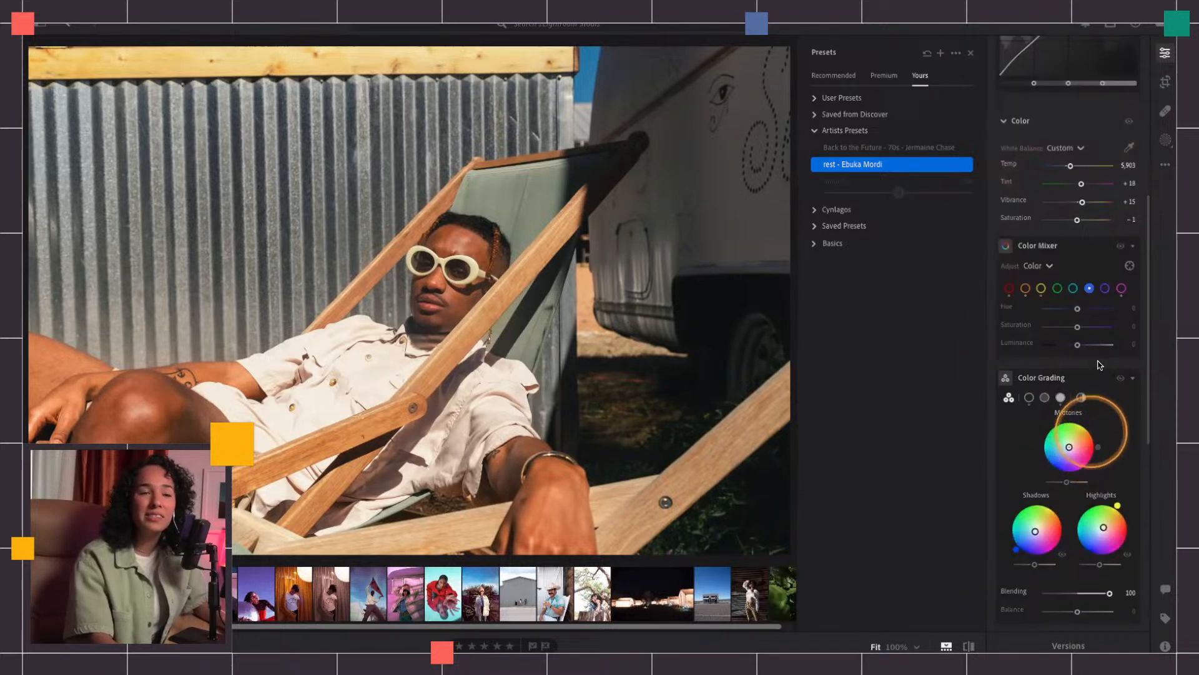
scroll(1098, 379, "down", 1)
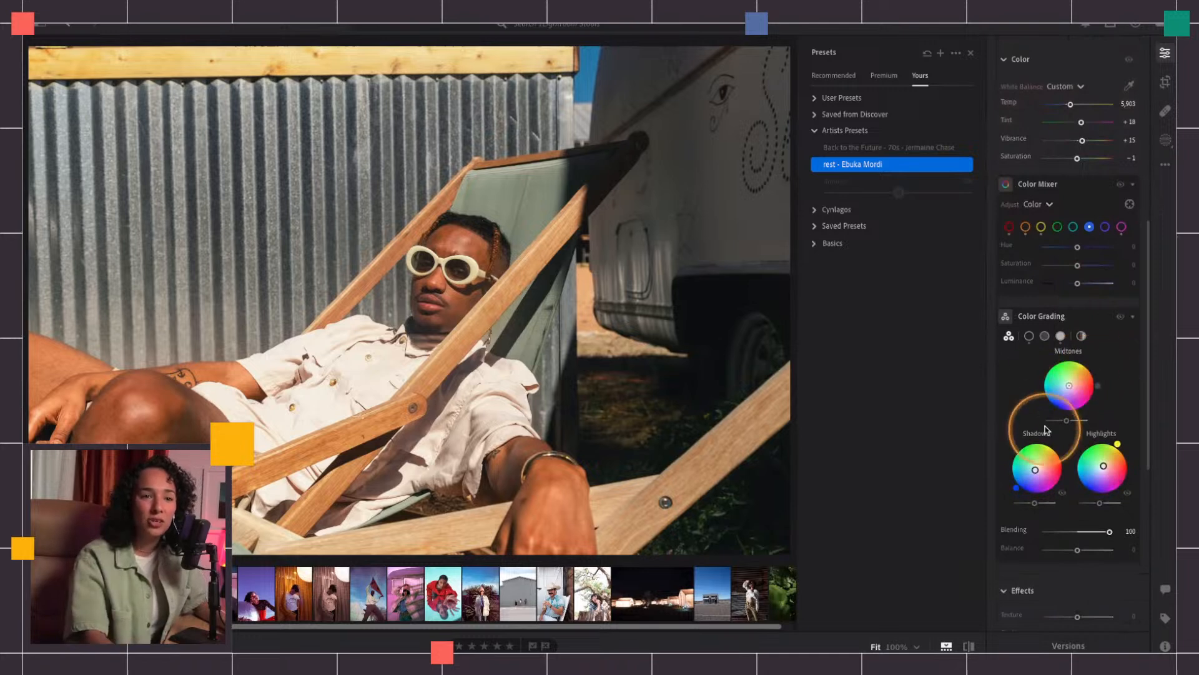
key("alt")
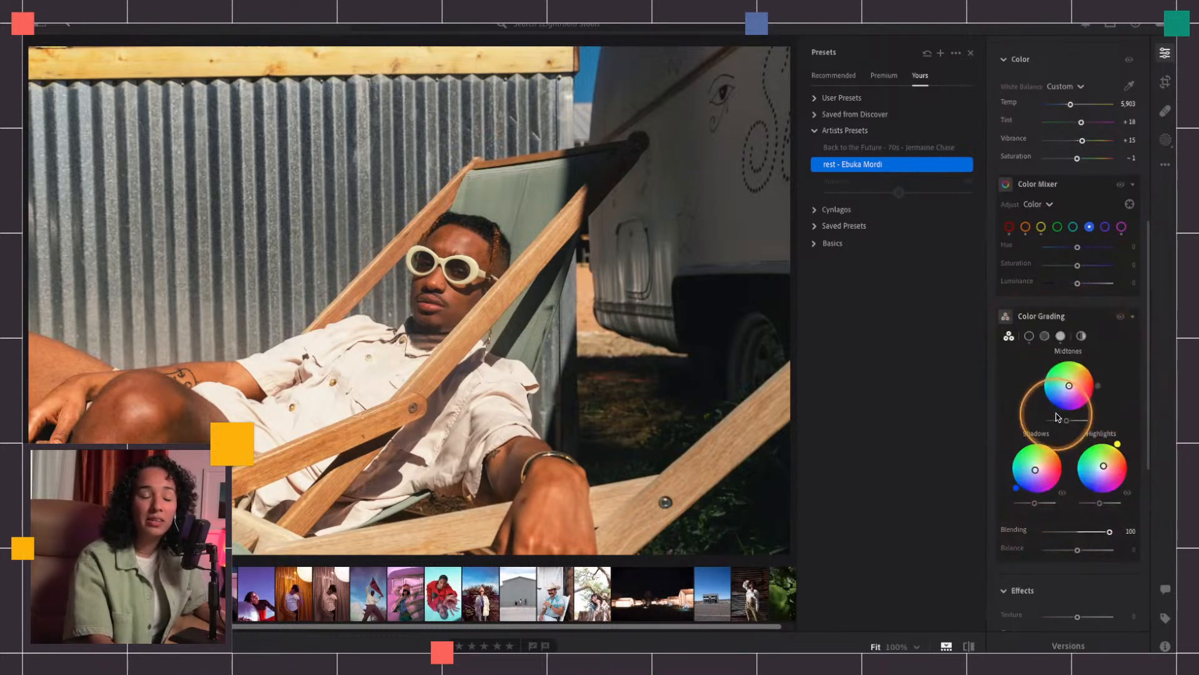
key("alt")
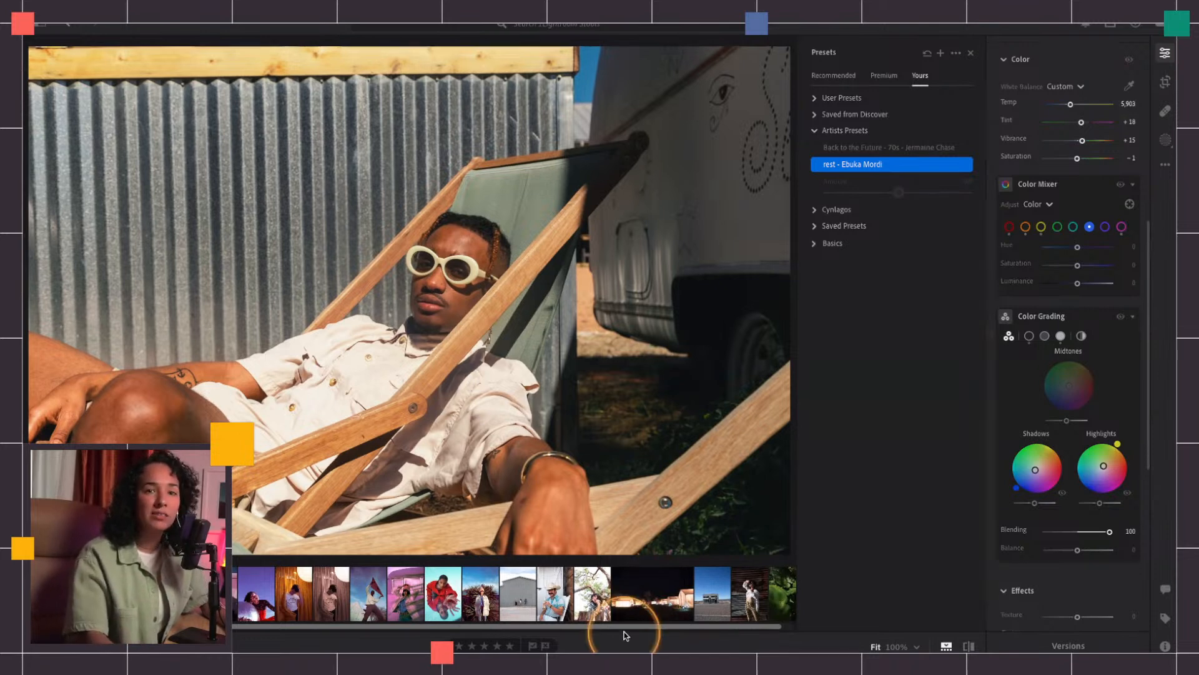
Step: Preview the "Back to the Future - 70s" and "rest" presets on the night photo of the lit tents, and close the presets list
left_click(641, 590)
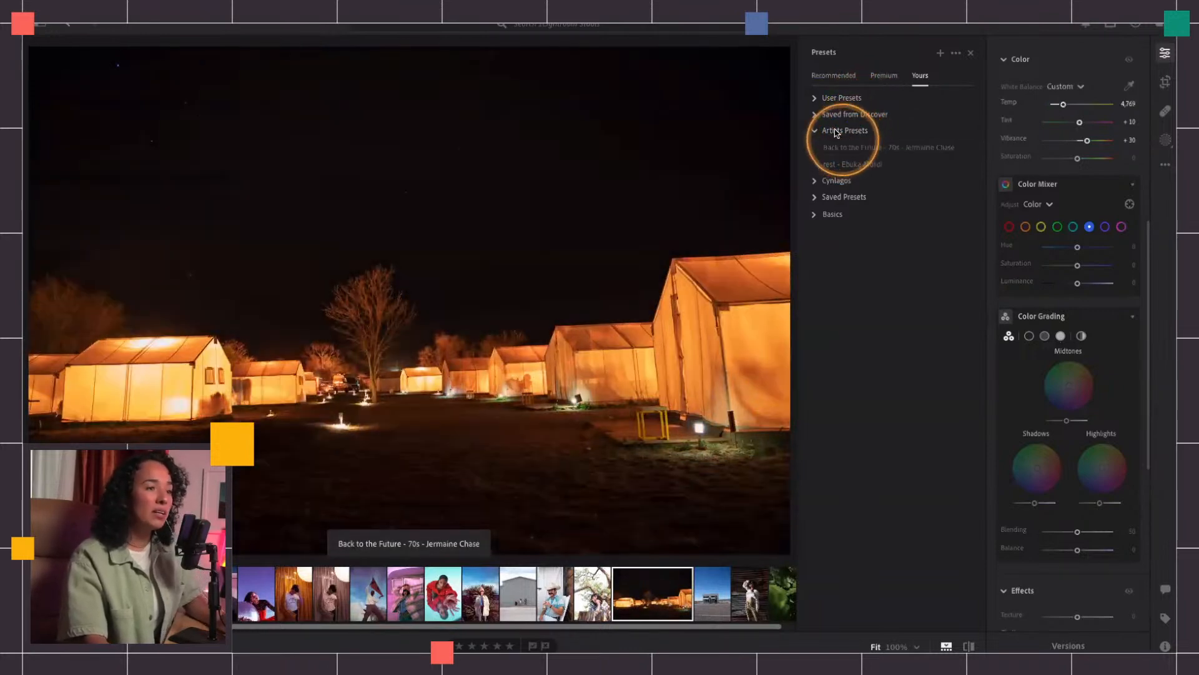
left_click(838, 148)
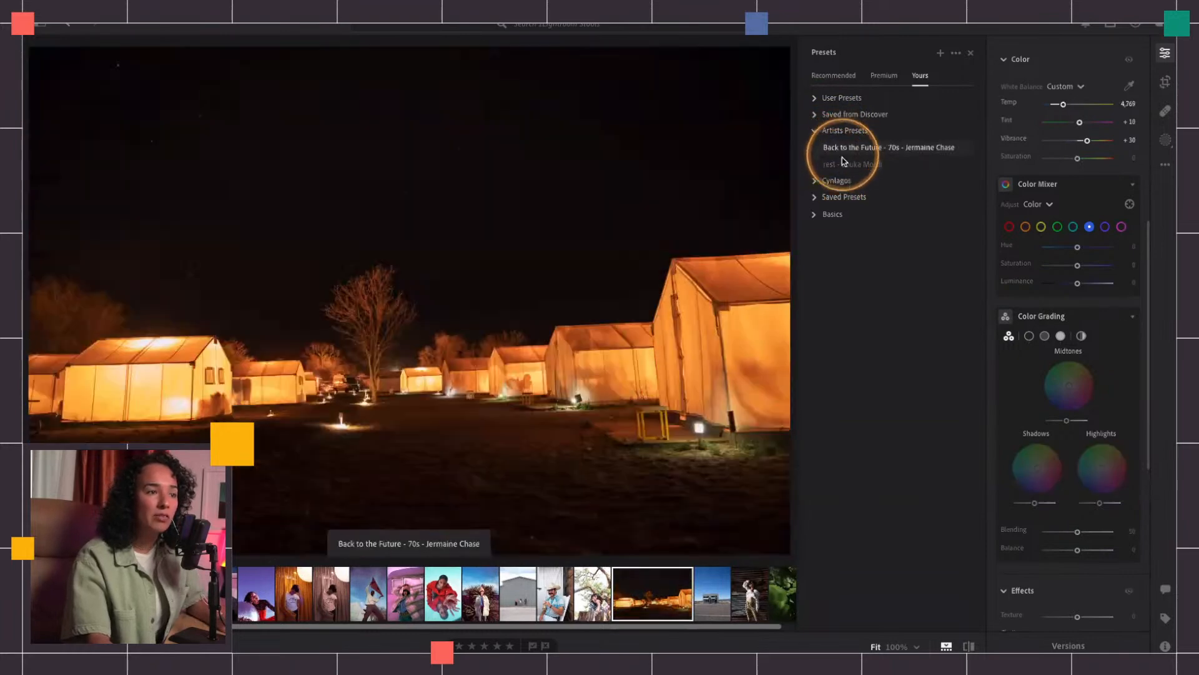
left_click(844, 163)
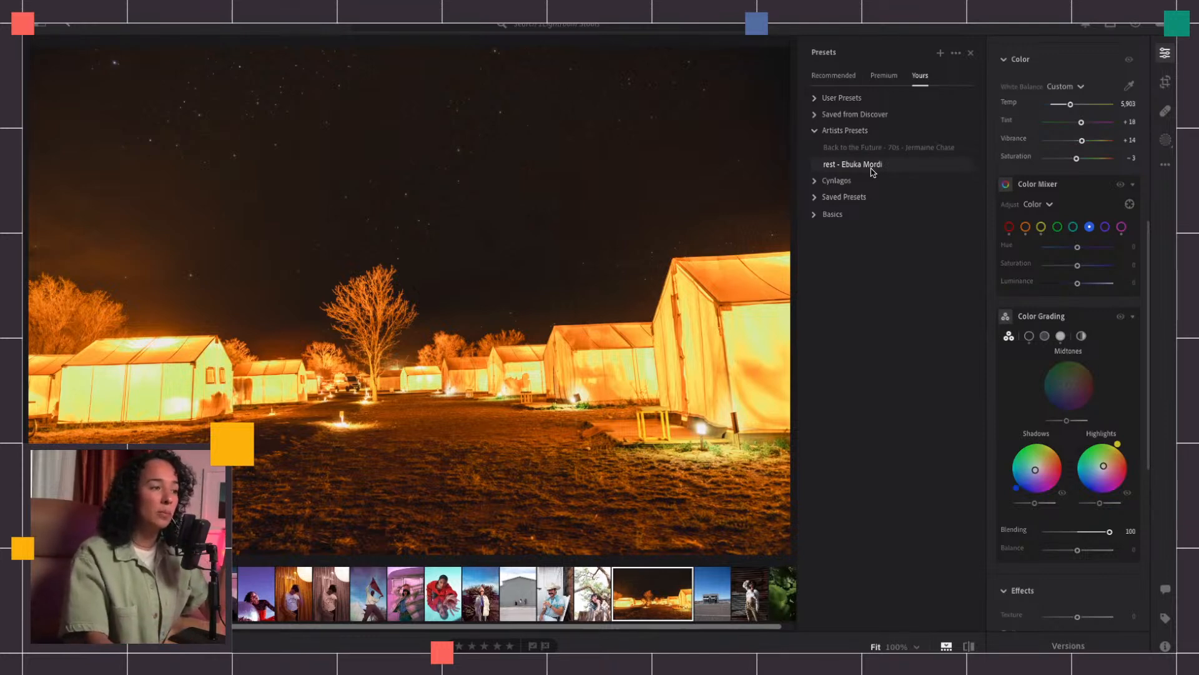
left_click(872, 168)
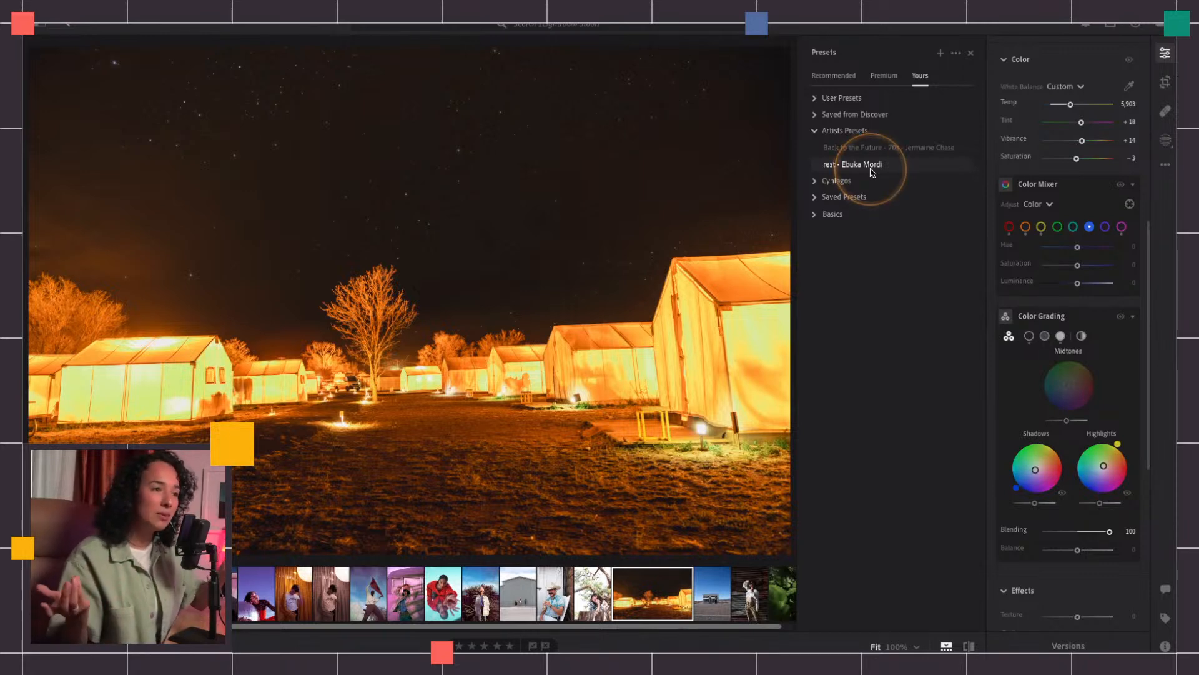
left_click(869, 168)
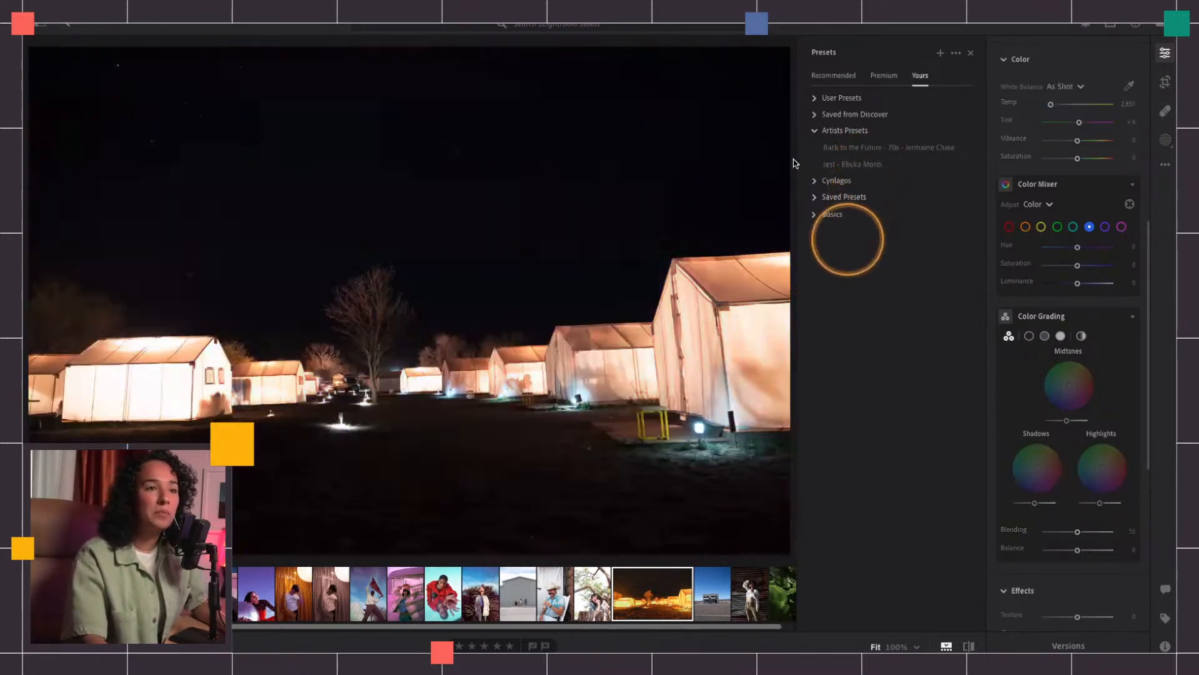
left_click(814, 132)
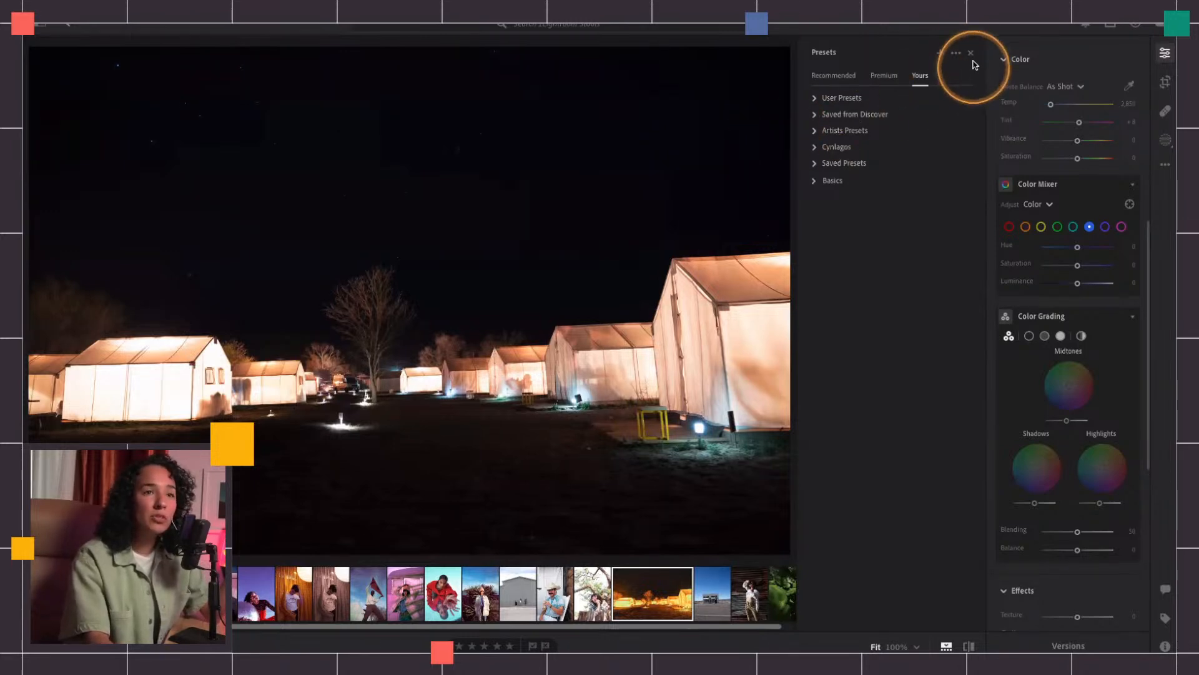
left_click(973, 55)
Step: Straighten the night photo of the tents to about +1.42 with the Crop tool and apply it
left_click(1166, 82)
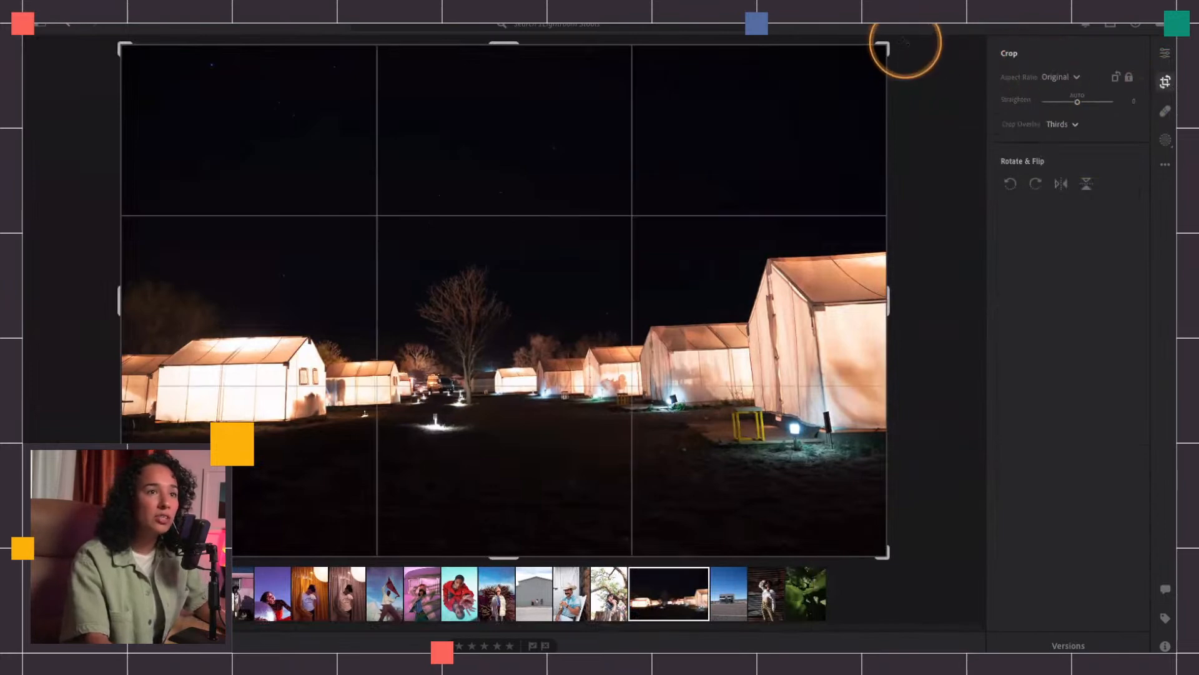
left_click_drag(905, 42, 913, 48)
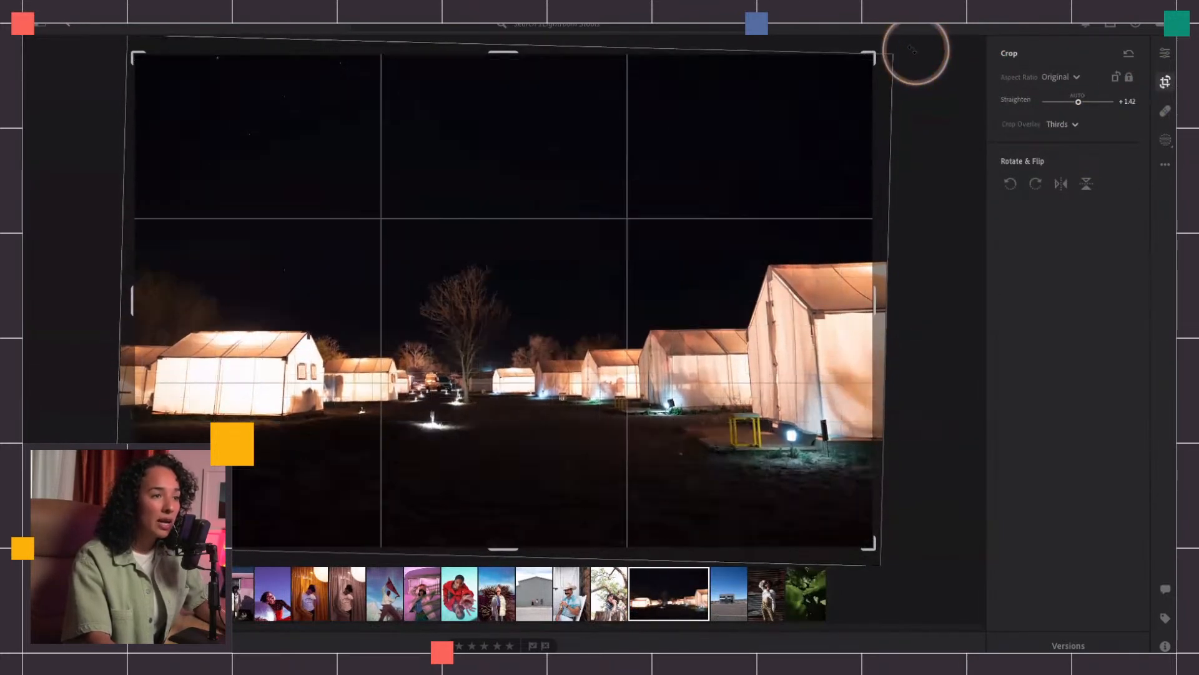
key("Return")
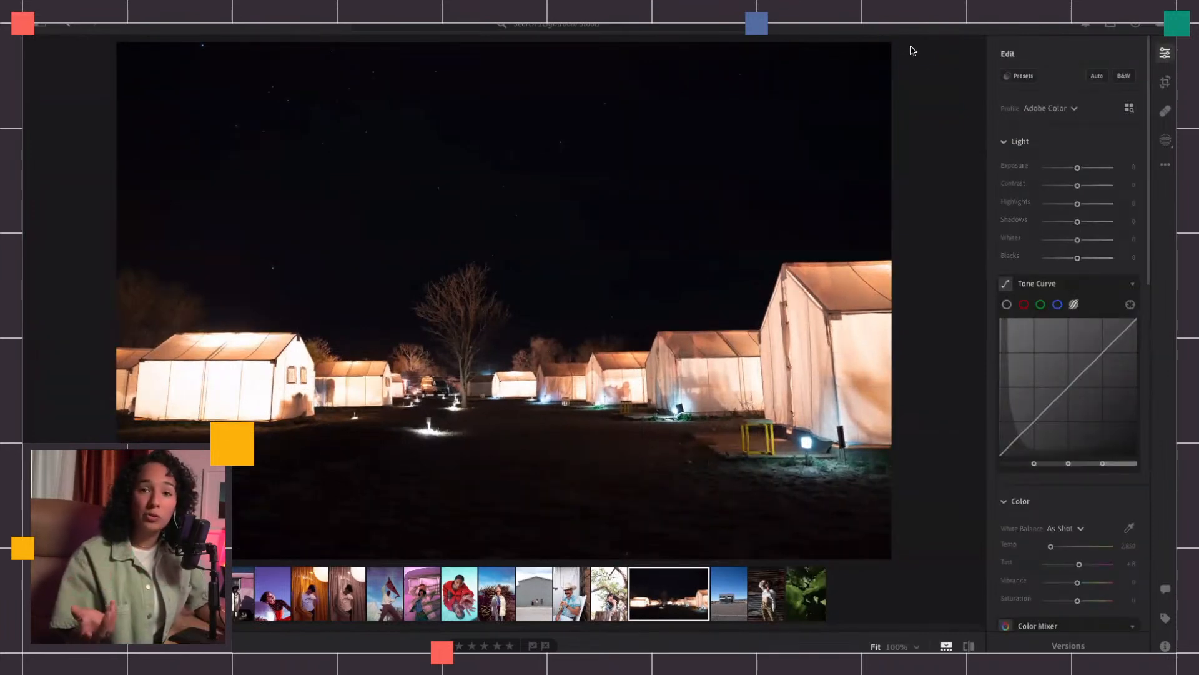
Step: Check the next photo, return to cropping the night tent photo and increase its straightening to about +1.73
key("Right")
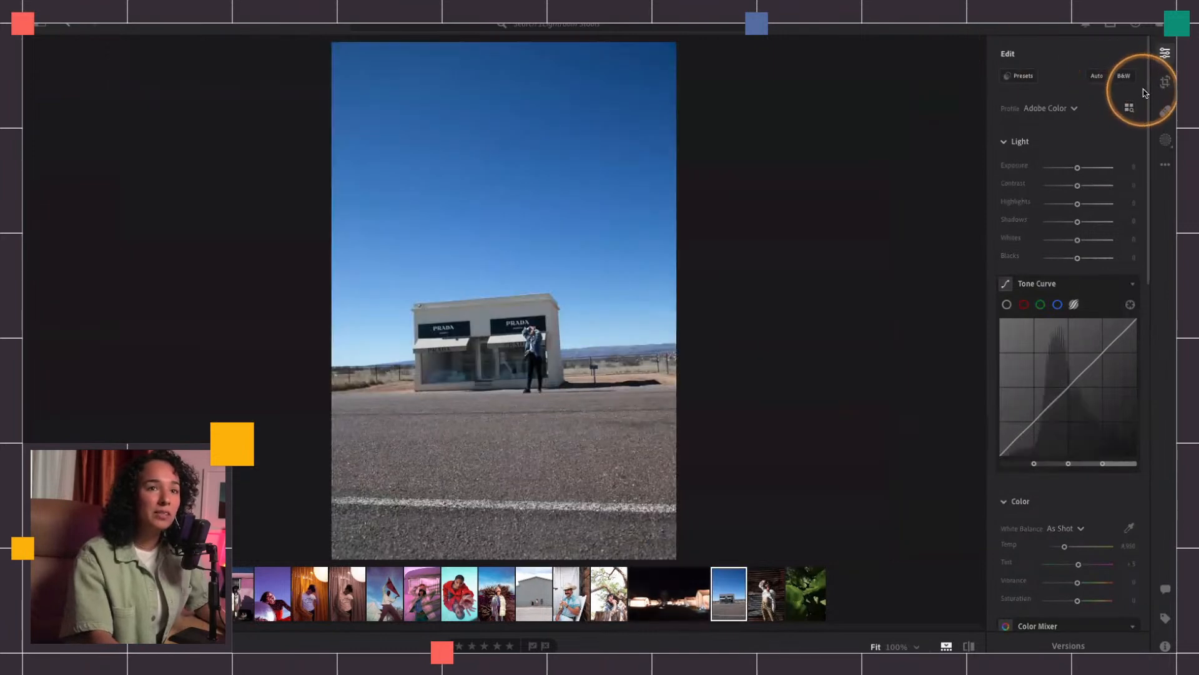
left_click(668, 590)
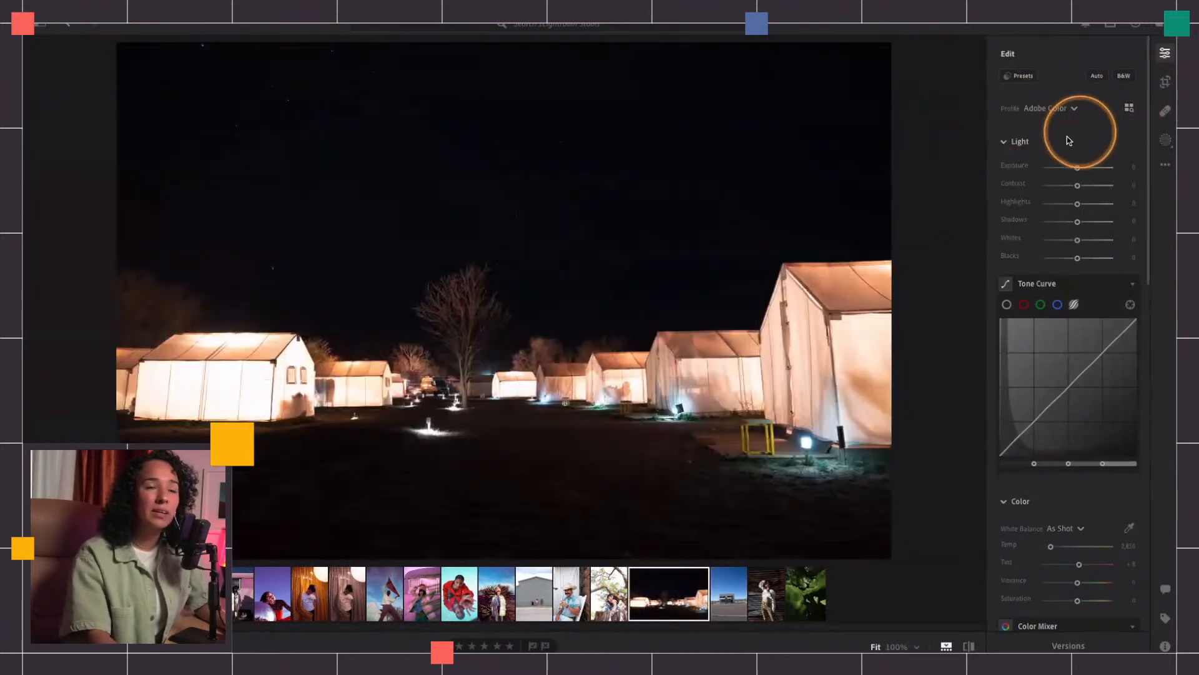
left_click(1165, 83)
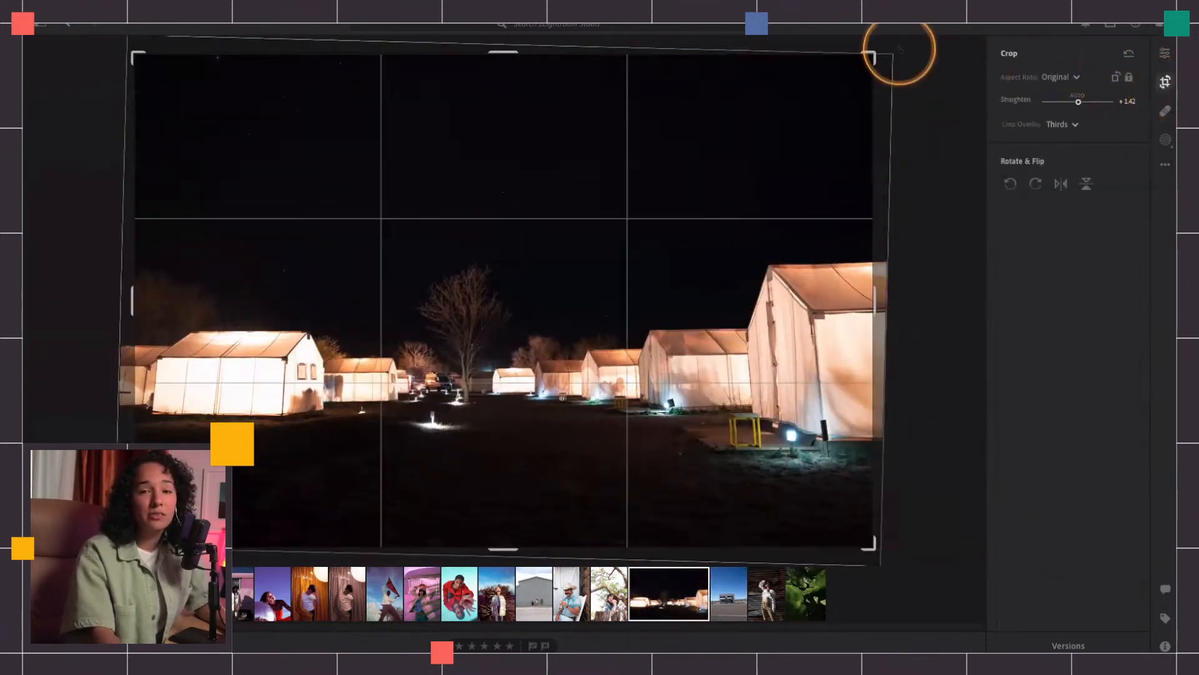
left_click_drag(875, 55, 937, 55)
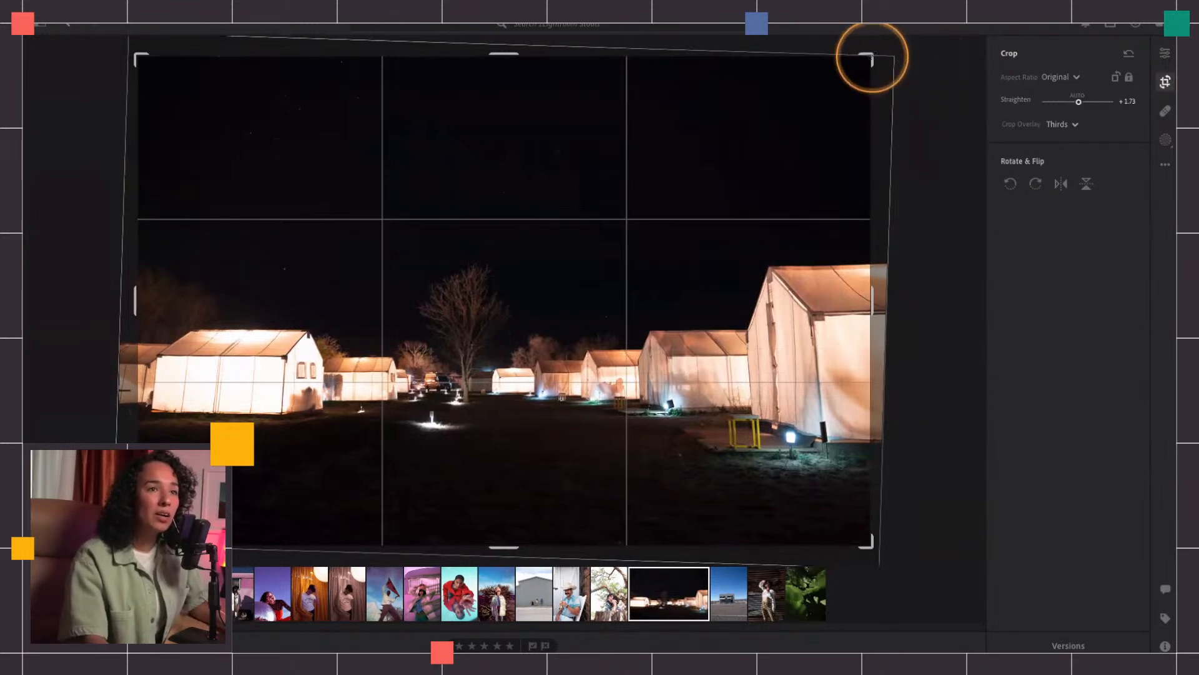
Step: Tighten the crop around the night tent photo, straighten it to about +2.51 and reposition the image inside the frame
left_click_drag(873, 55, 840, 56)
left_click_drag(625, 240, 605, 343)
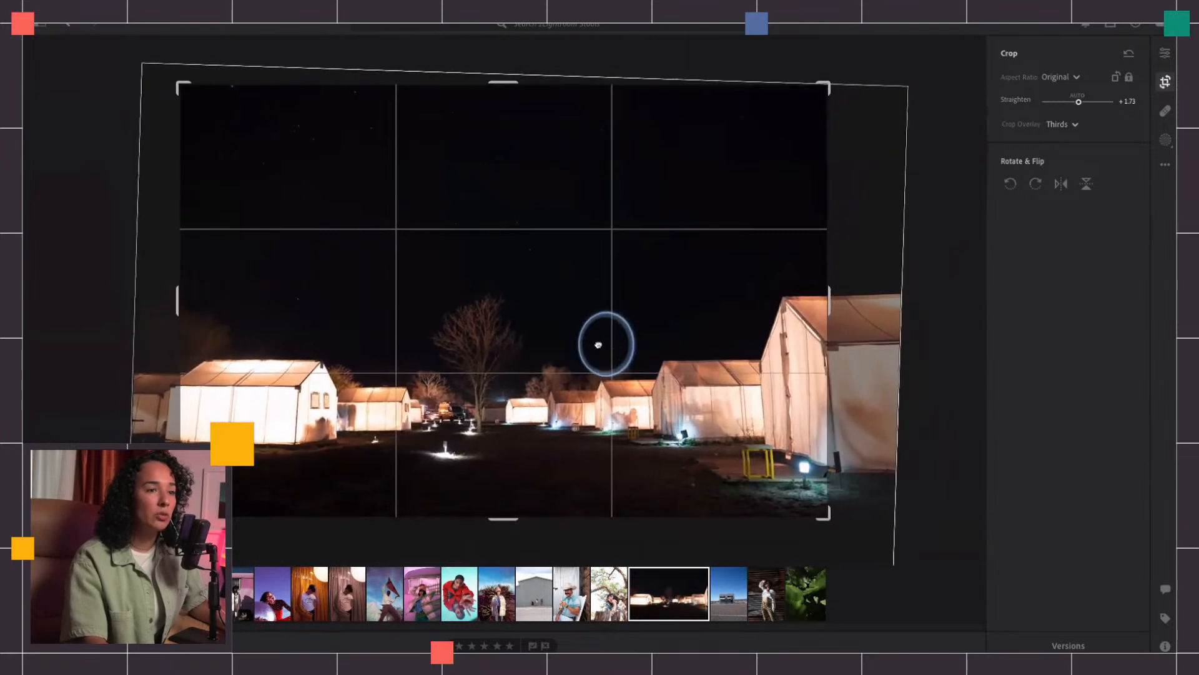
left_click_drag(889, 147, 899, 133)
left_click_drag(734, 260, 699, 301)
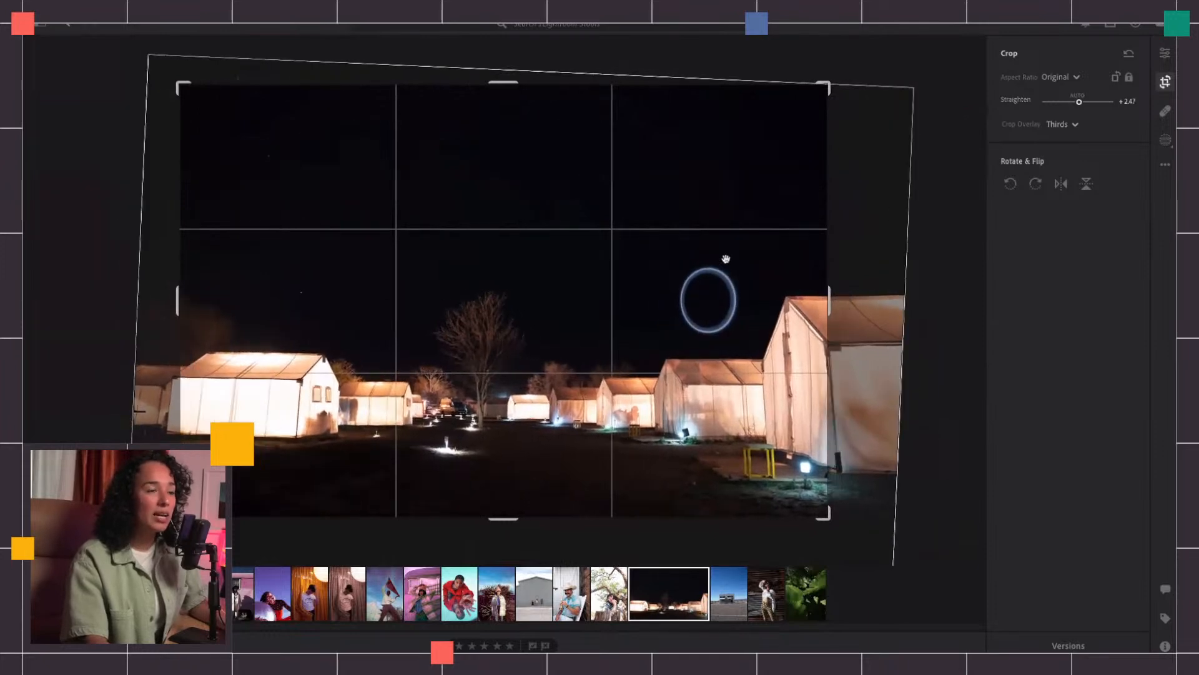
mouse_move(823, 86)
left_mouse_down()
mouse_move(819, 96)
mouse_move(830, 88)
left_mouse_up()
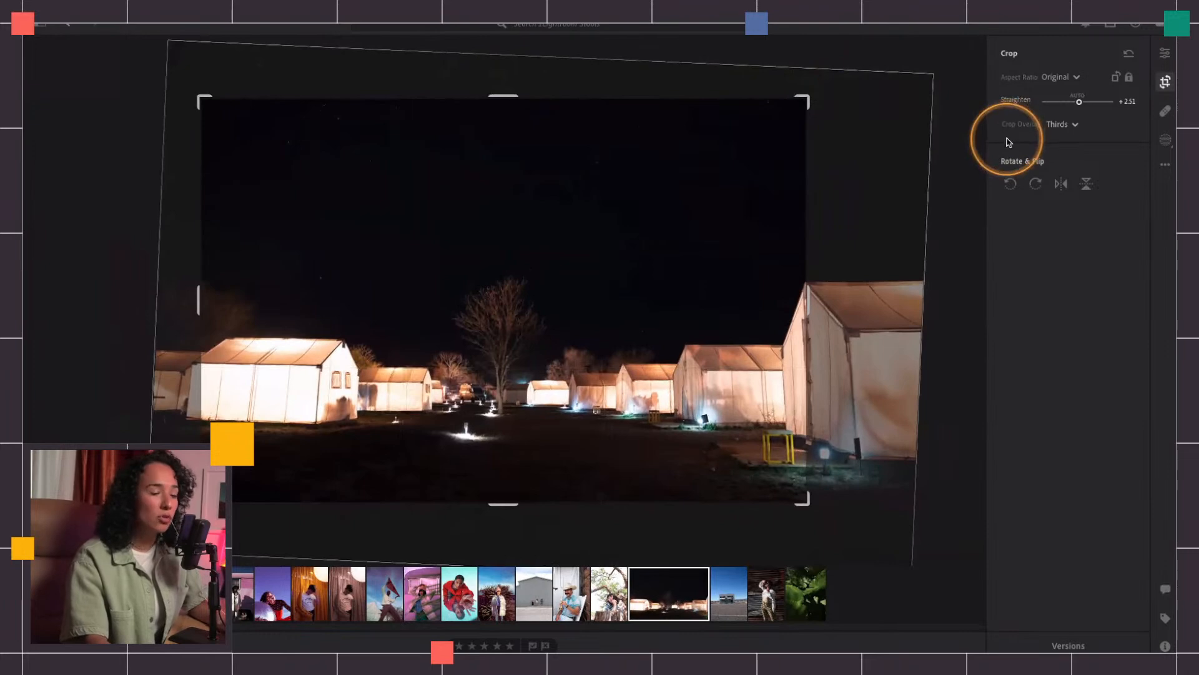
Step: Try a portrait orientation for the crop, return it to landscape and reset the aspect ratio to As Shot
key("x")
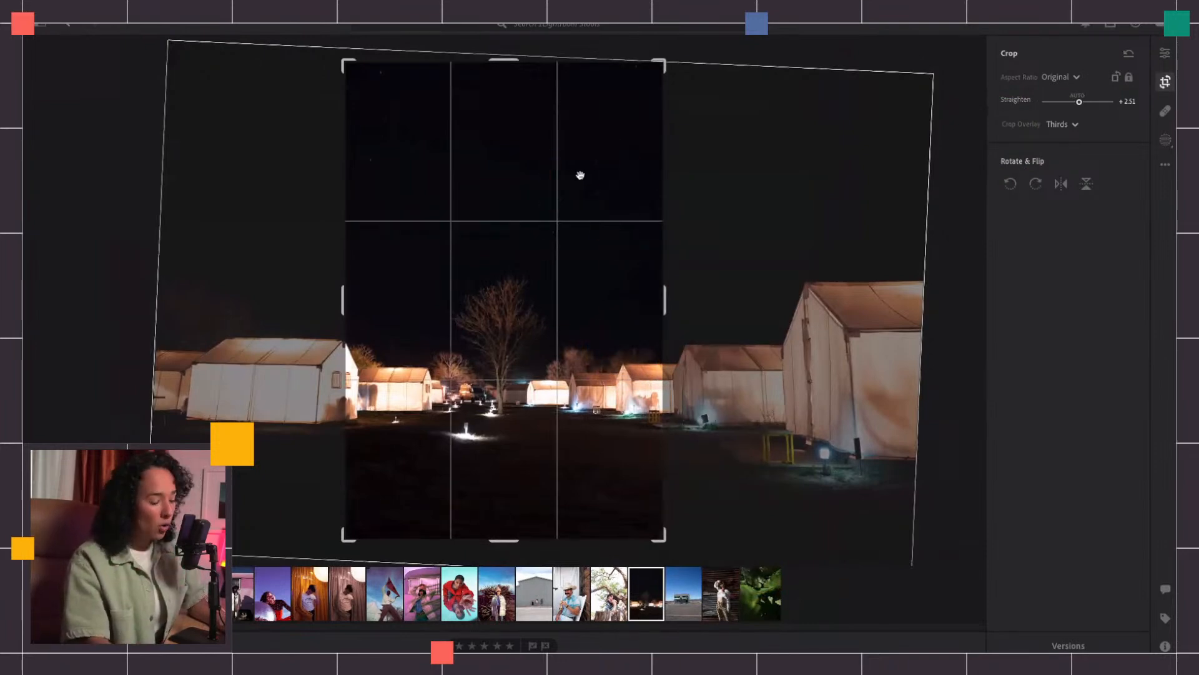
key("x")
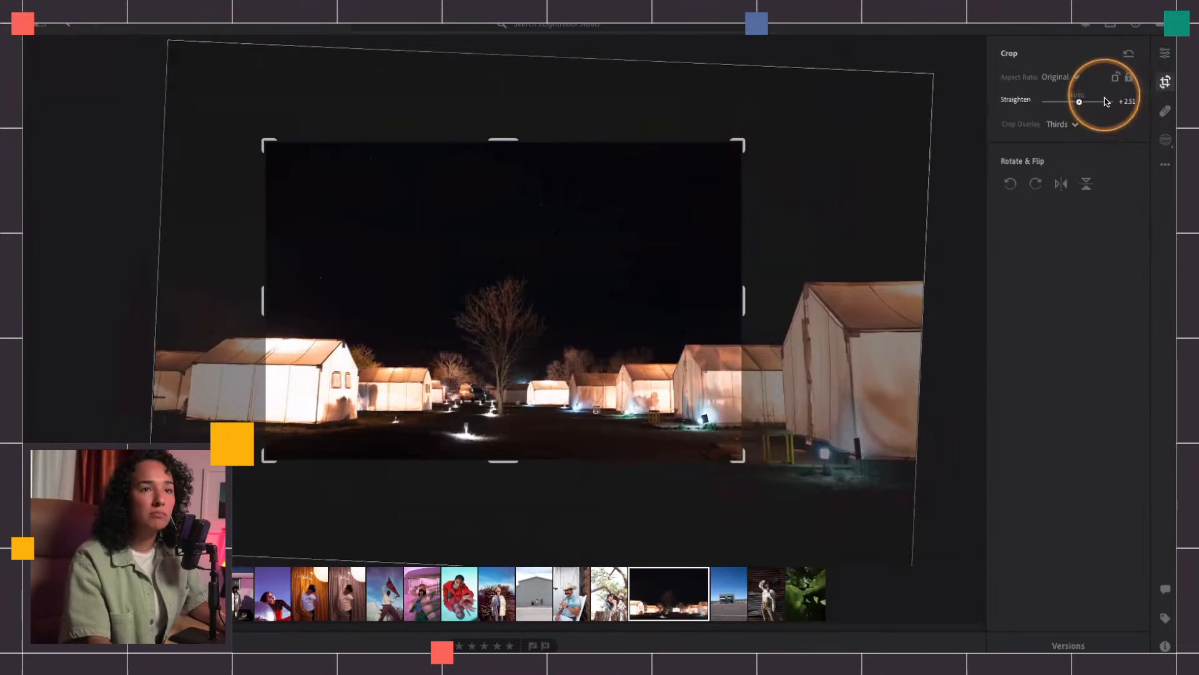
left_click(1062, 77)
left_click(1064, 99)
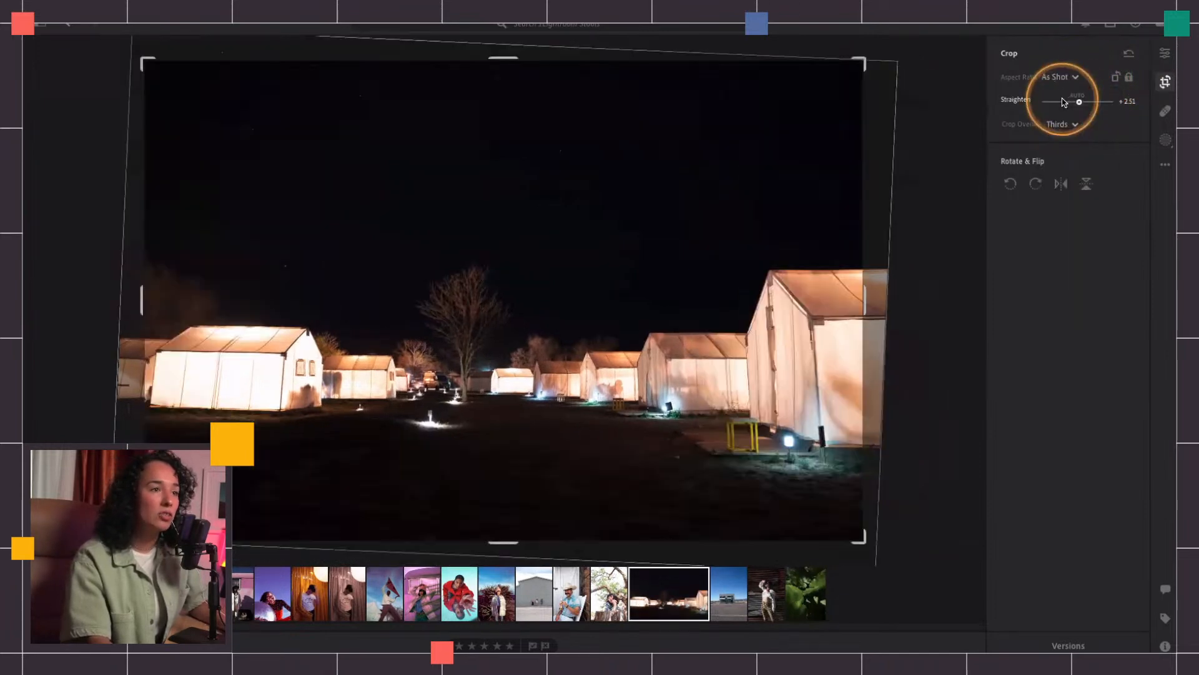
Step: Set the night tent photo's straightening to about +2.01 and return to the Edit settings
left_click_drag(897, 58, 891, 46)
left_click_drag(1076, 106, 1079, 108)
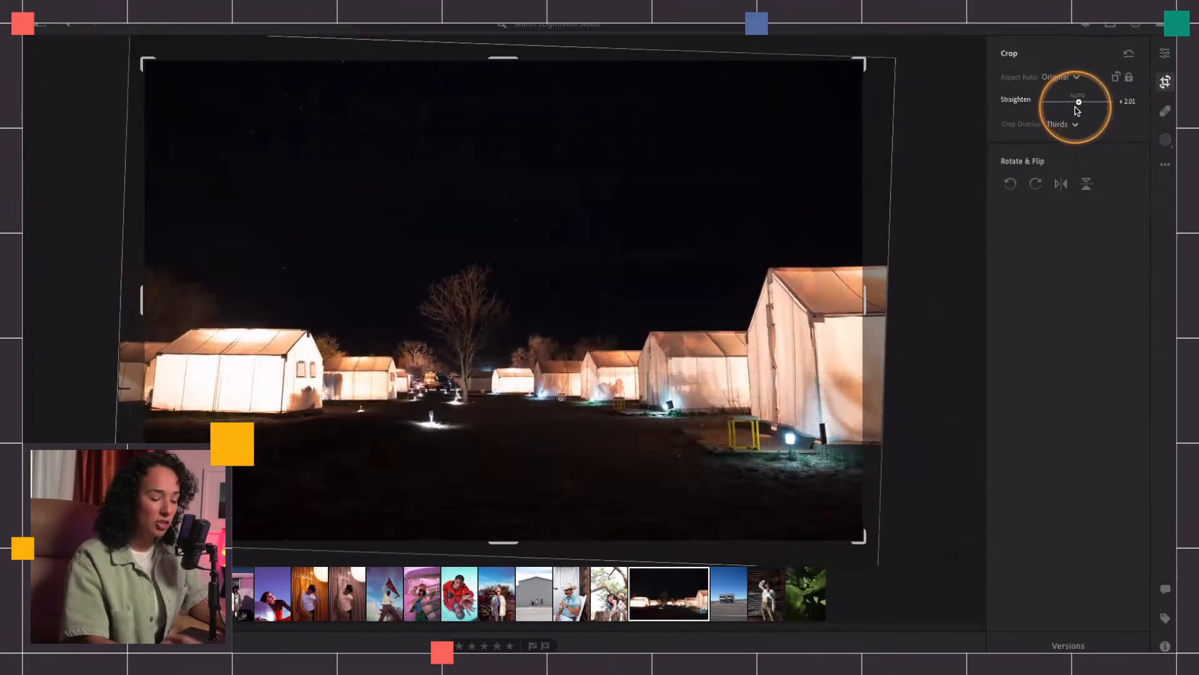
key("e")
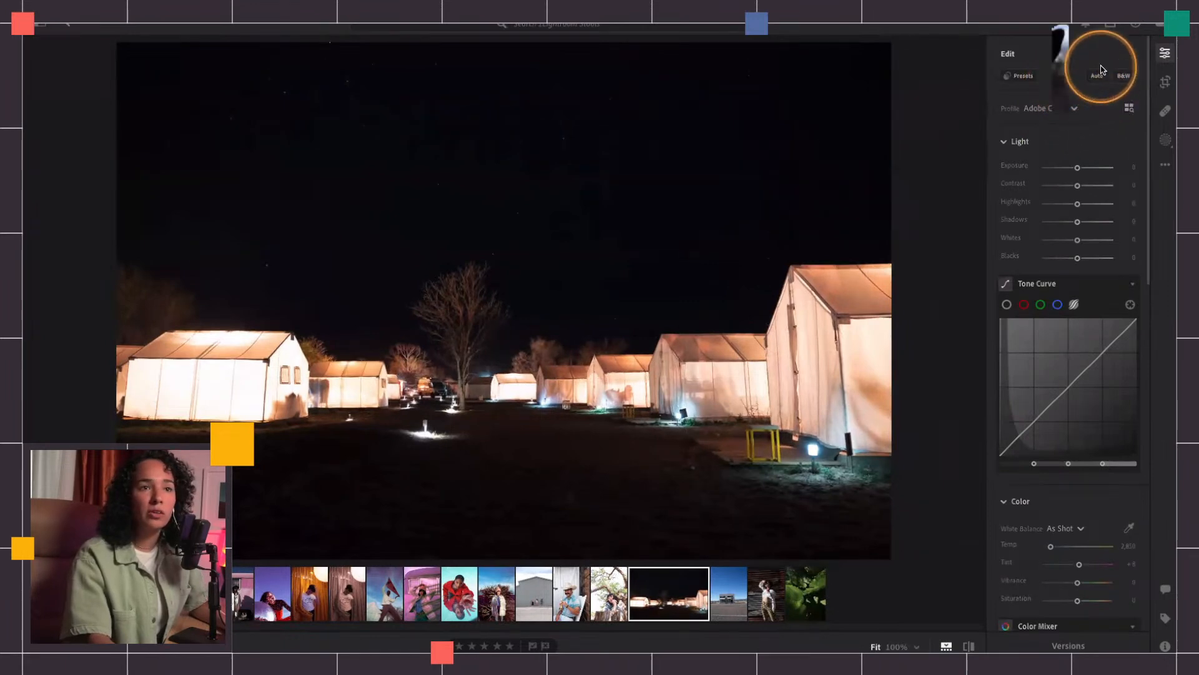
Step: Reopen the crop, tighten its frame slightly, reposition the night photo inside it and apply the crop
left_click(1165, 84)
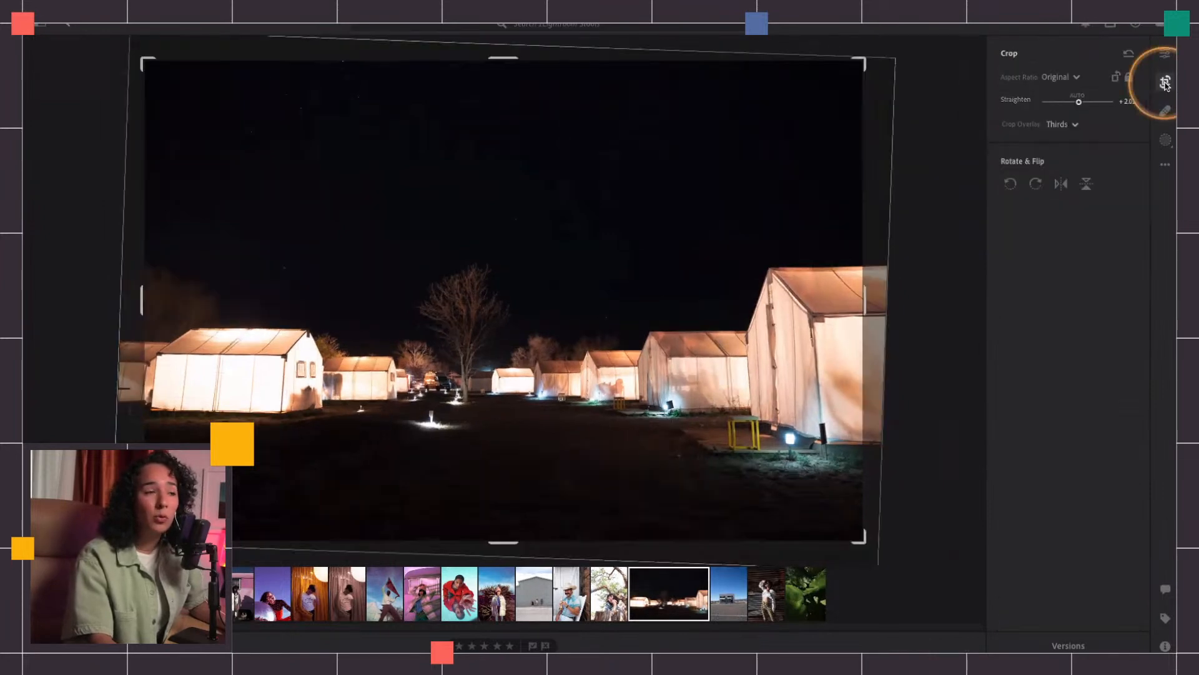
left_click(1166, 83)
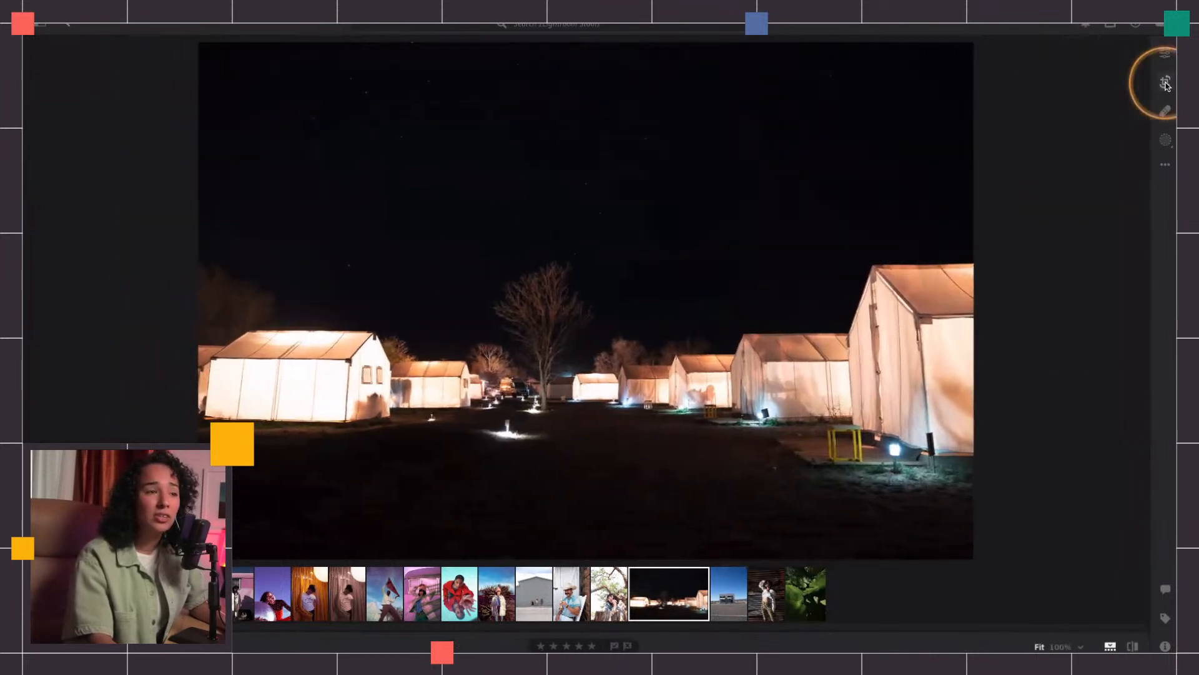
left_click(1166, 83)
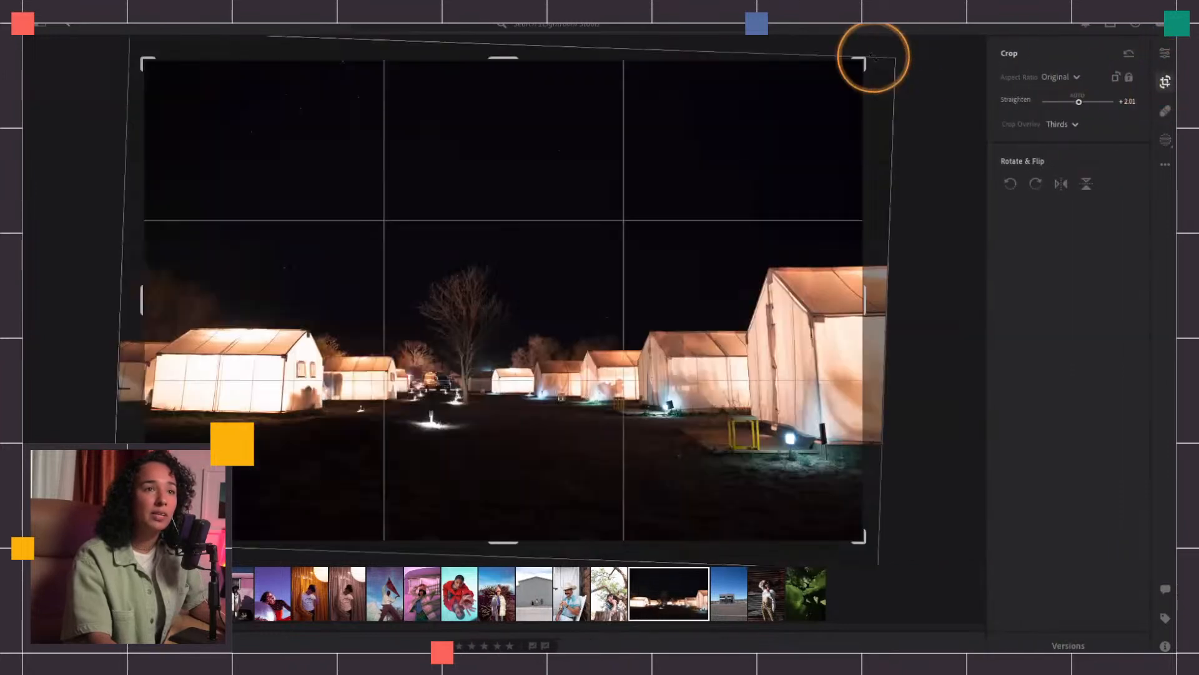
left_click_drag(866, 59, 865, 62)
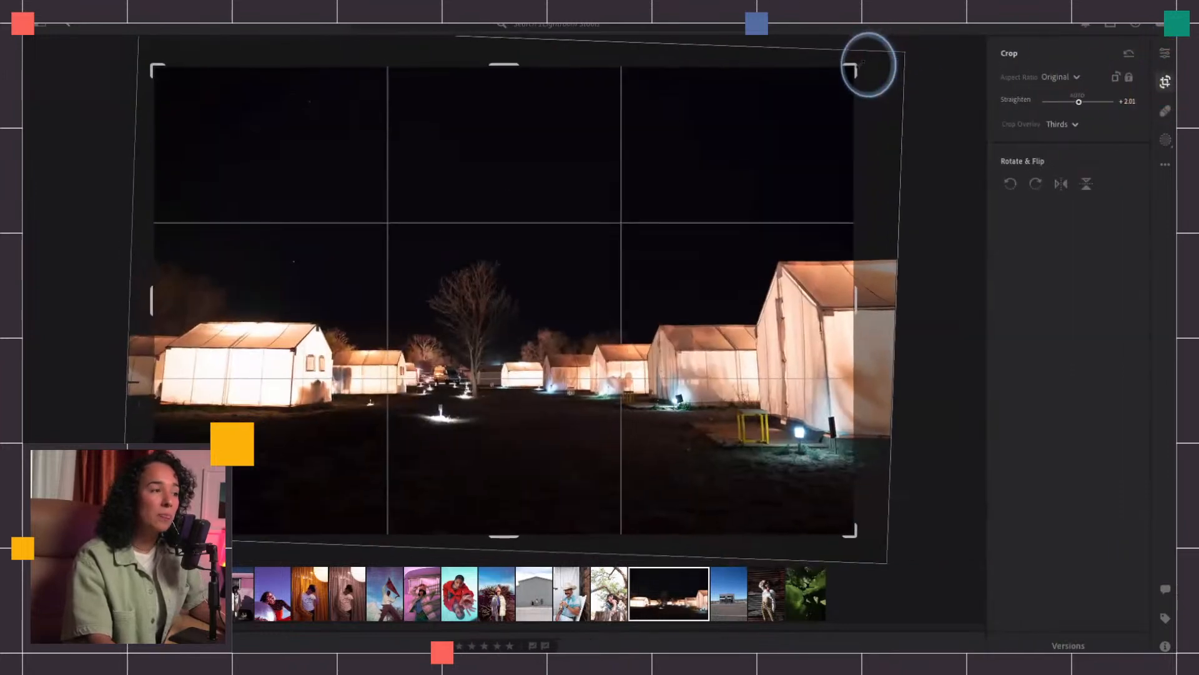
mouse_move(766, 153)
left_mouse_down()
mouse_move(758, 172)
mouse_move(772, 171)
left_mouse_up()
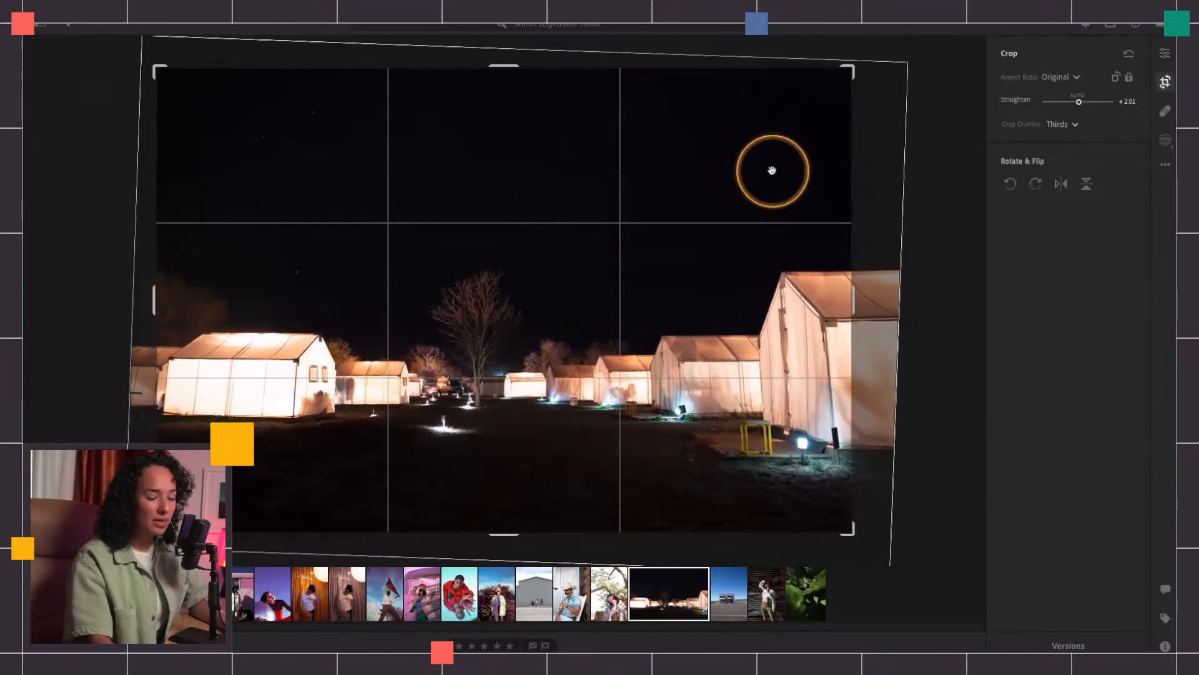
key("Return")
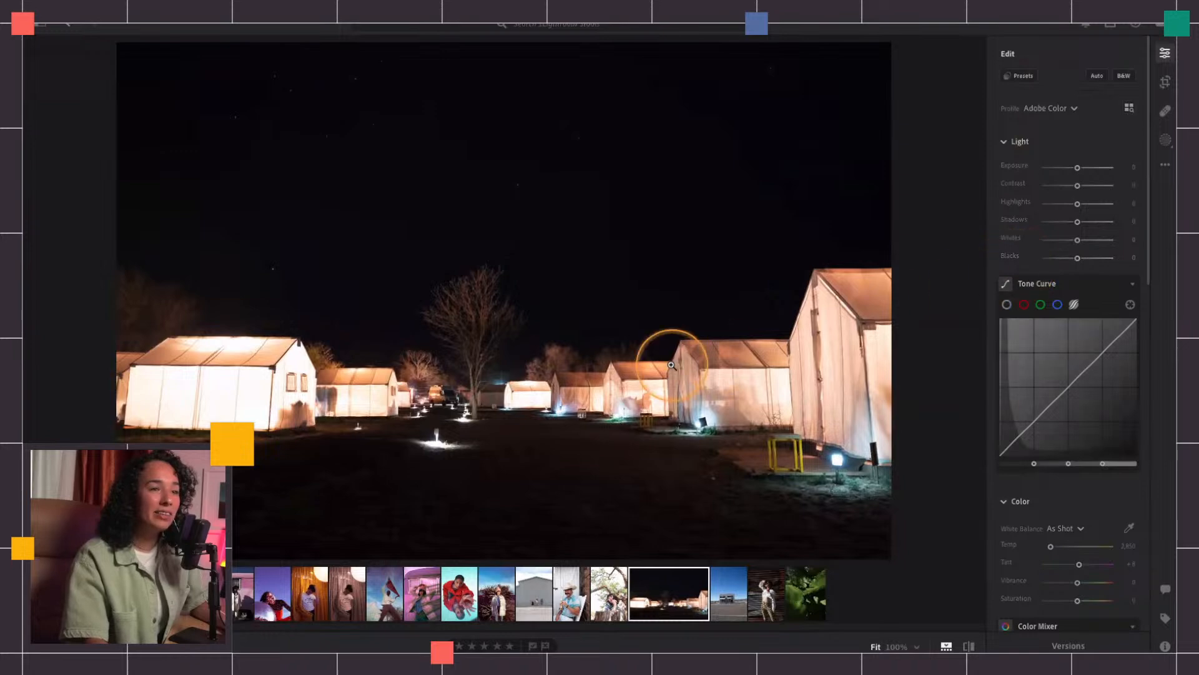
key("alt")
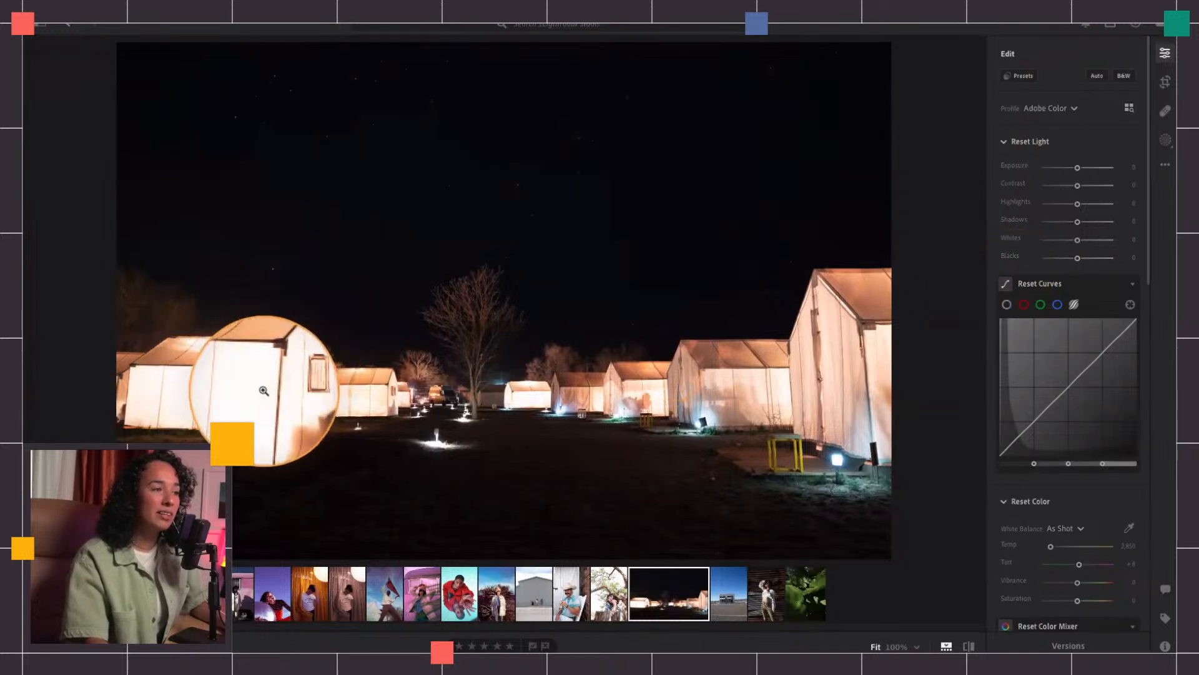
key("alt")
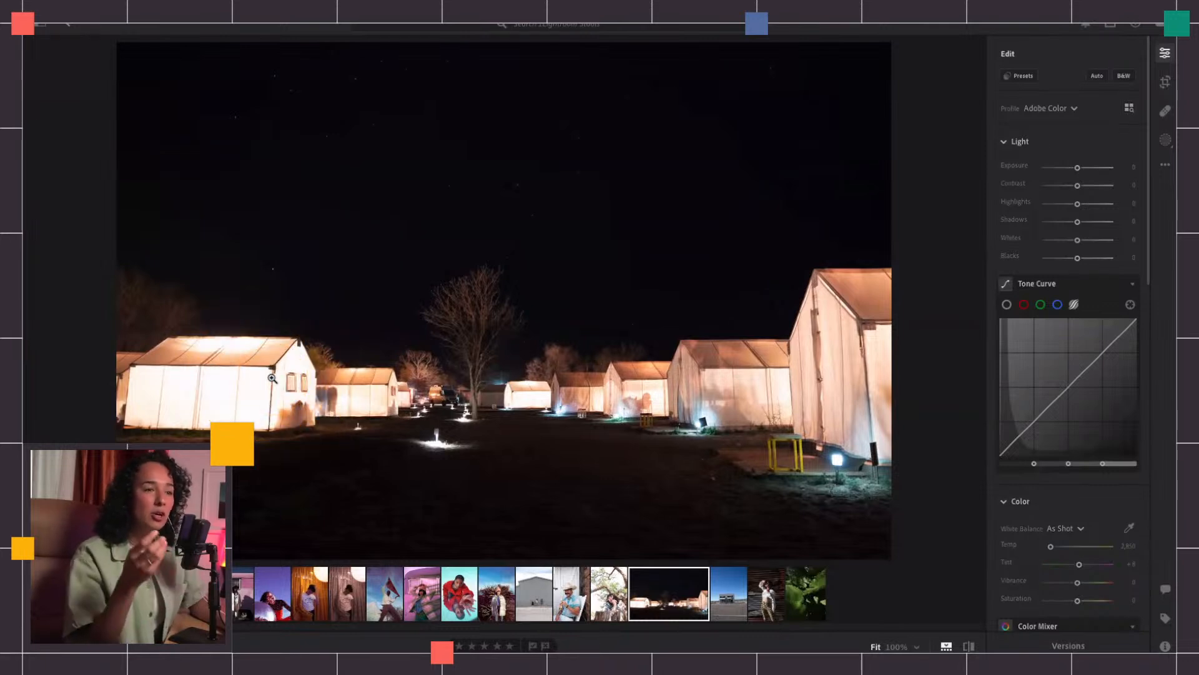
key("alt")
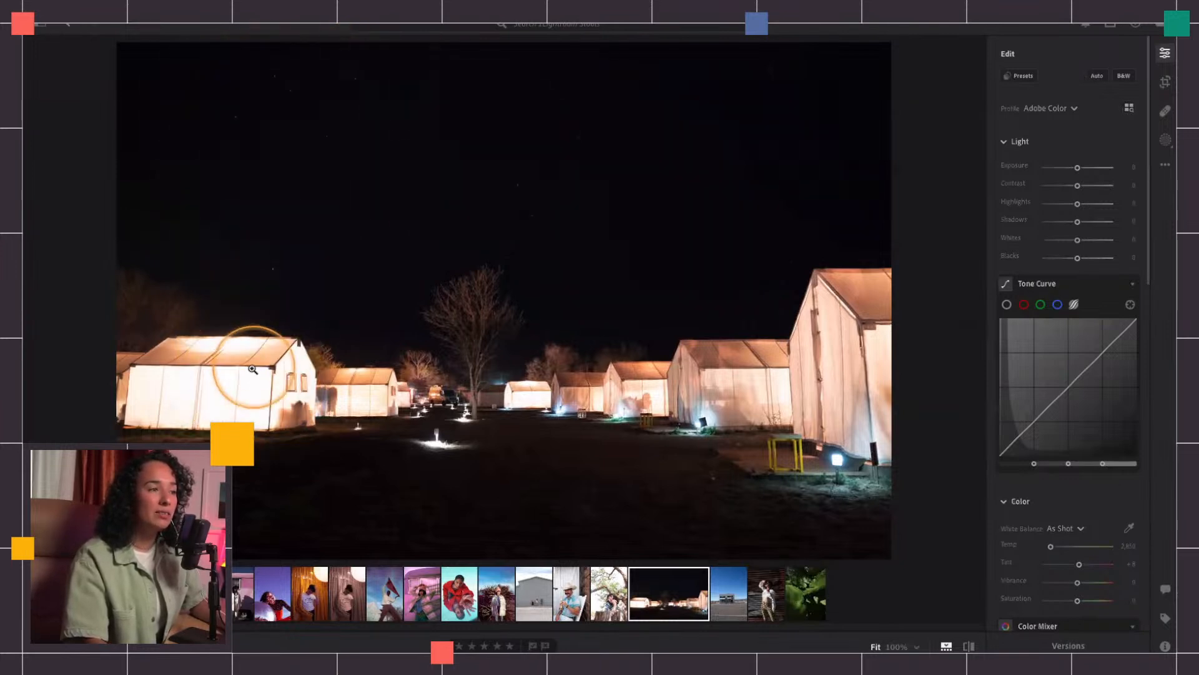
Step: On the parametric Tone Curve, widen the shadow range, try raising Shadows to +100 and undo the Shadows change
left_click(1074, 306)
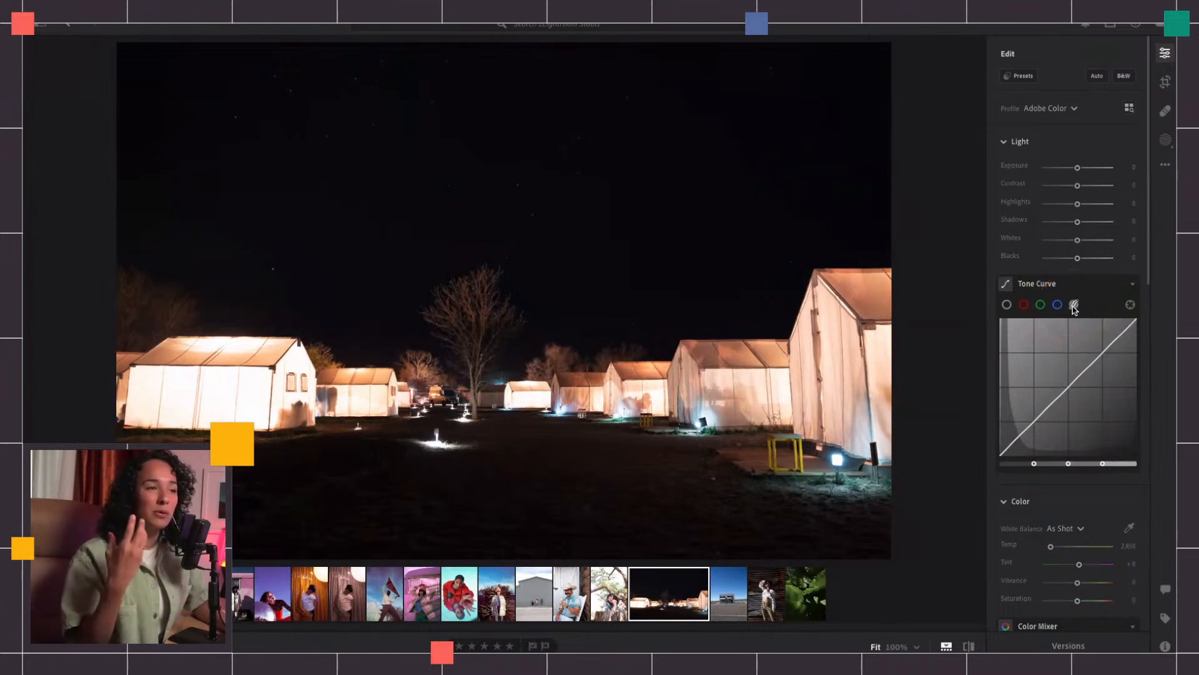
mouse_move(1036, 464)
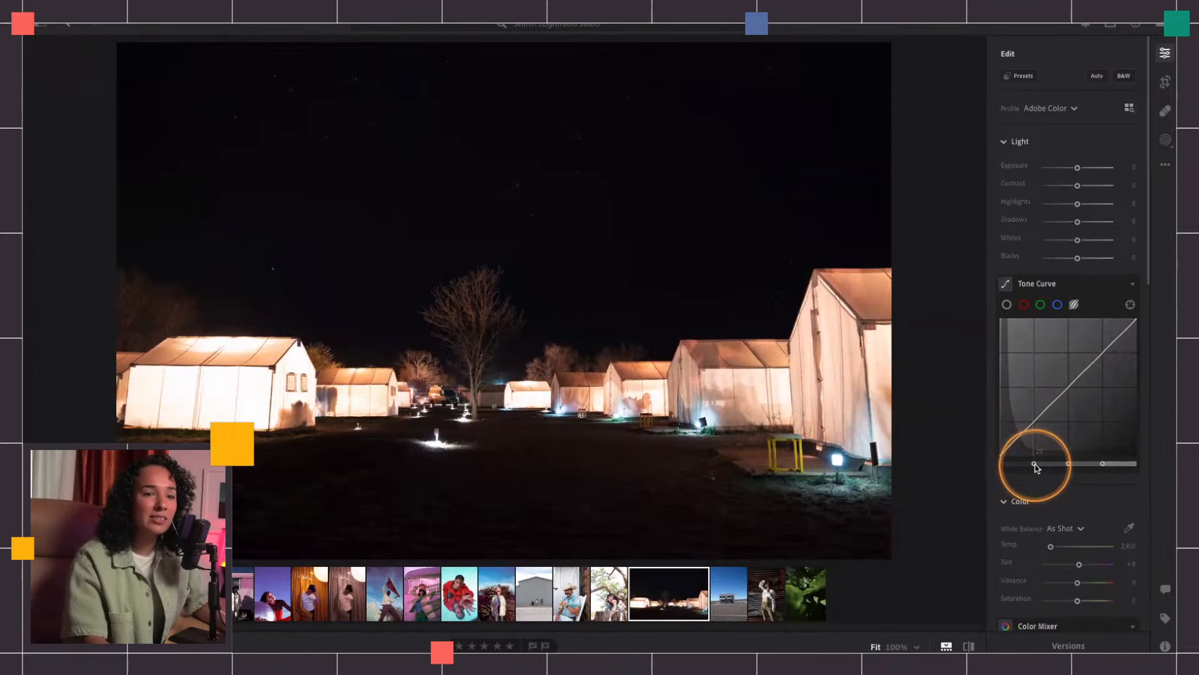
key("alt")
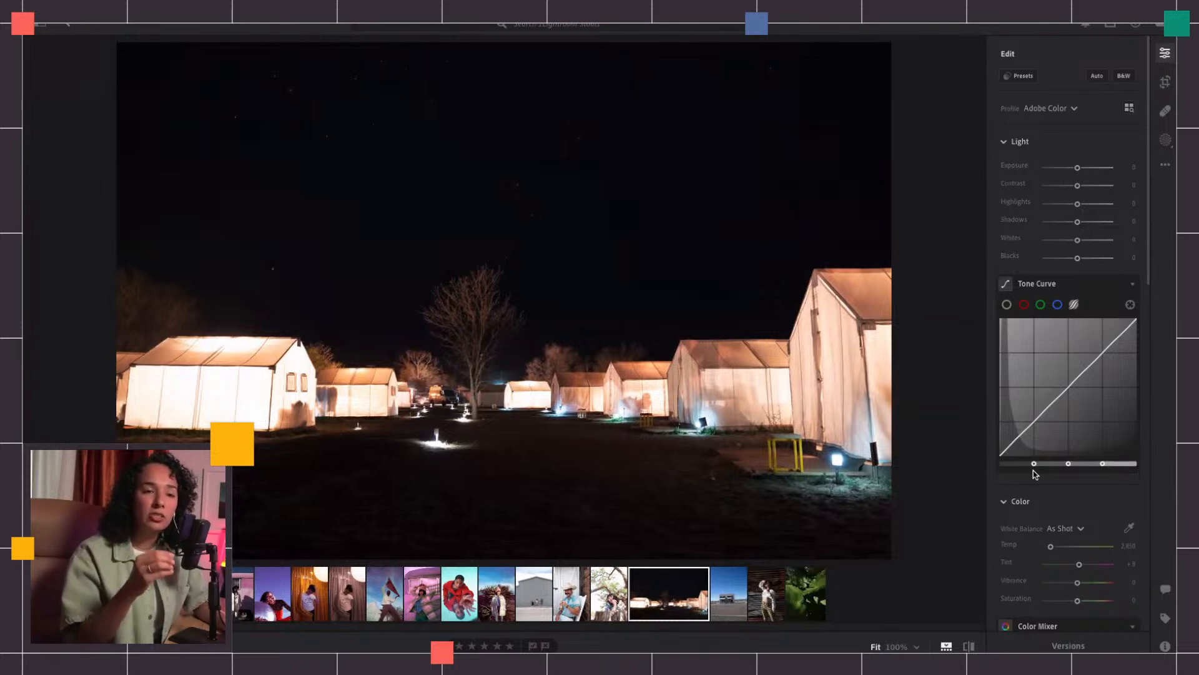
left_click_drag(1034, 463, 1084, 462)
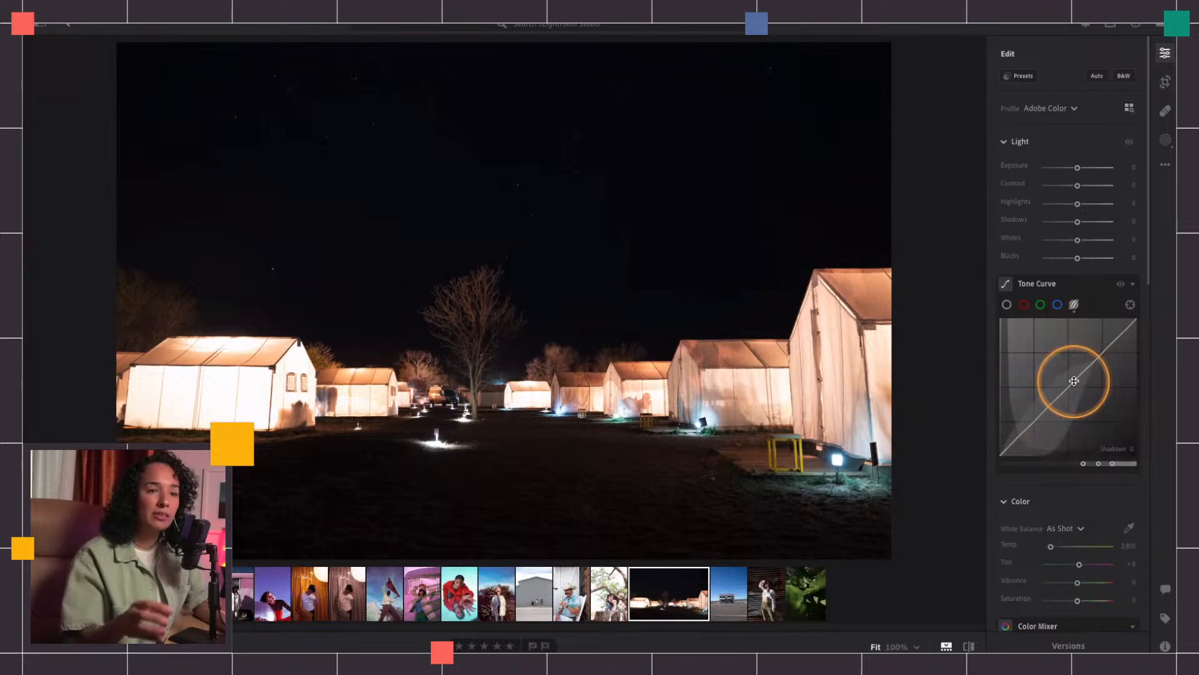
left_click_drag(1071, 379, 1003, 306)
key("ctrl+z")
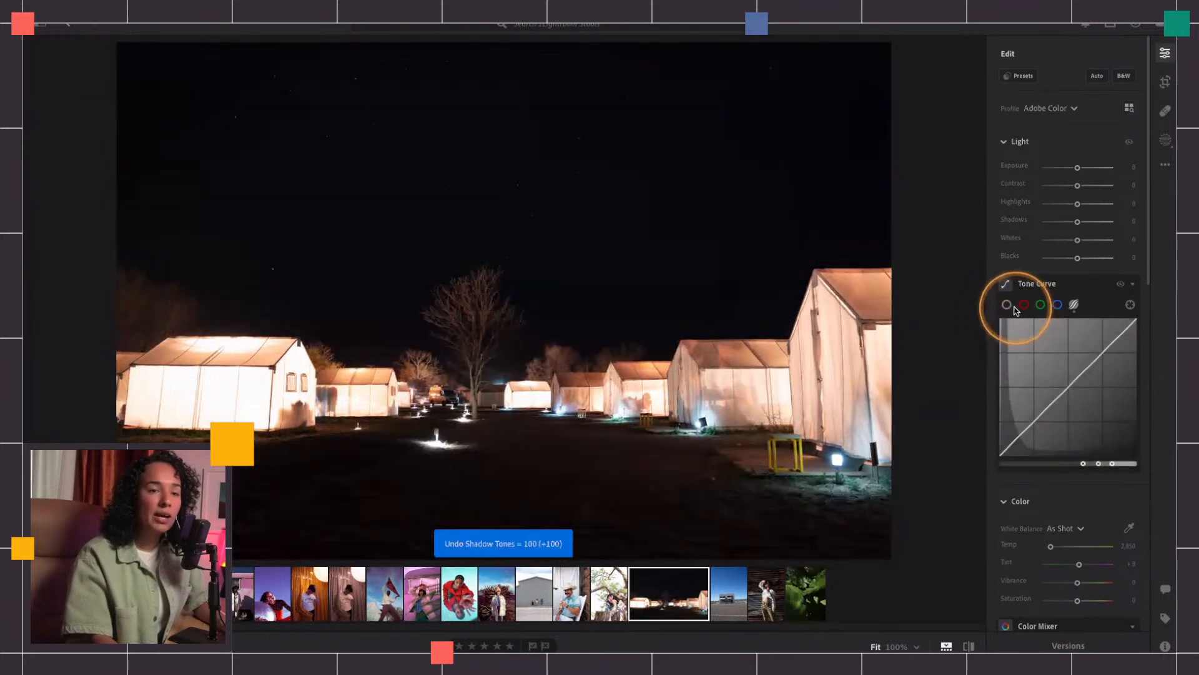
Step: Add three evenly spaced points along the main Point Curve, try lifting its black point, and undo the lift
left_click(1006, 305)
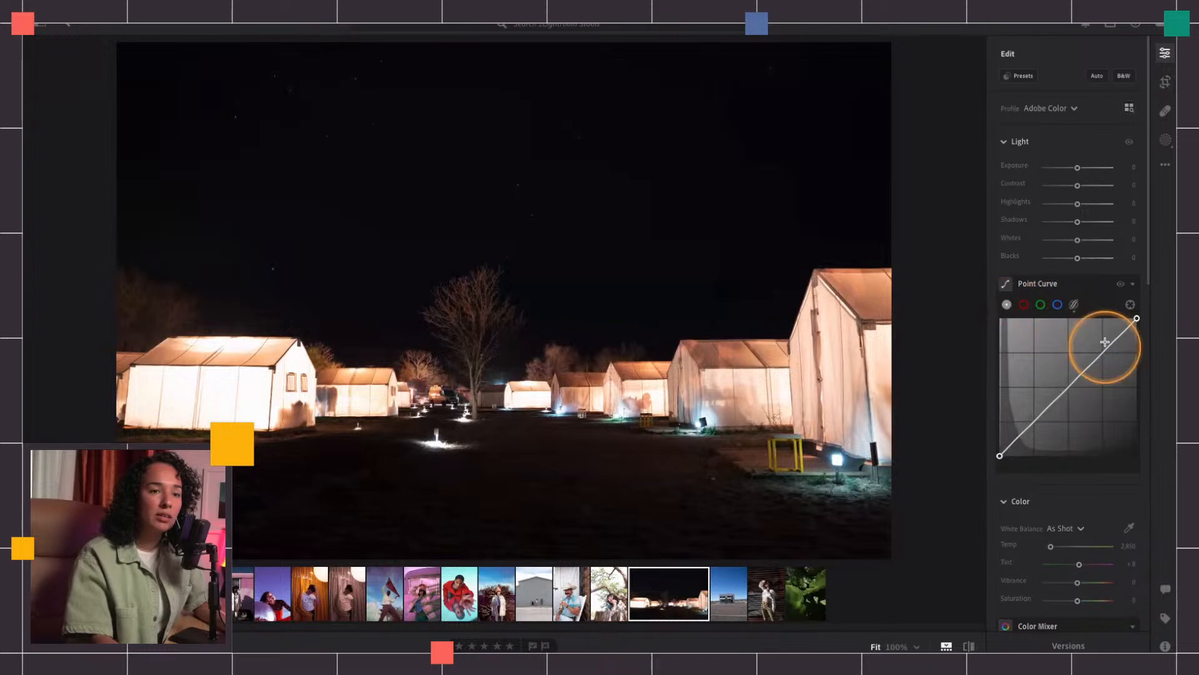
left_click(1067, 386)
left_click(1034, 423)
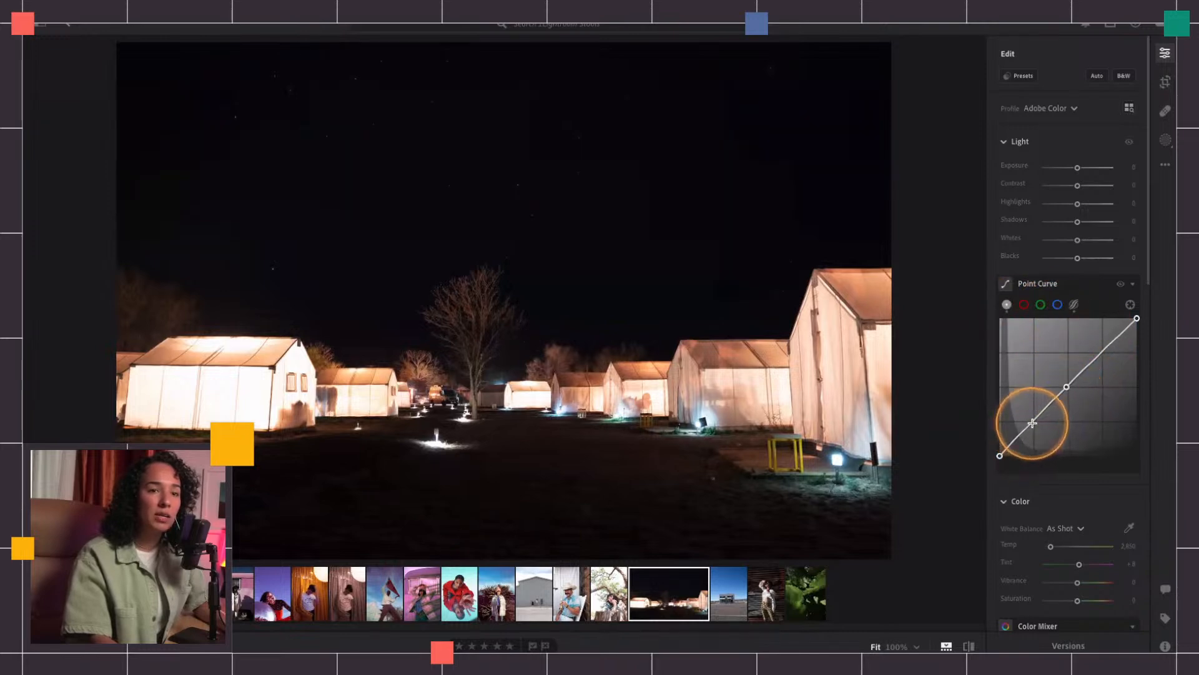
left_click(1105, 349)
left_click_drag(1000, 455, 994, 430)
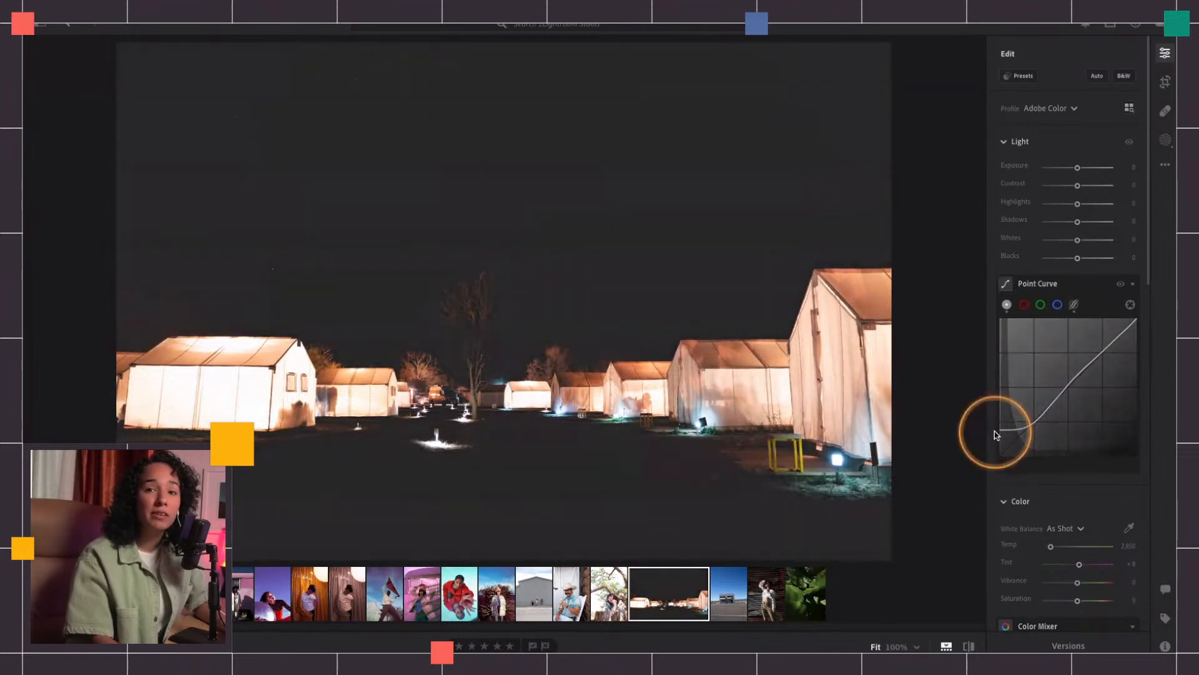
key("ctrl+z")
Step: On the parametric Tone Curve, set the shadow range split to about 50 and raise Shadows to +100
left_click(1075, 305)
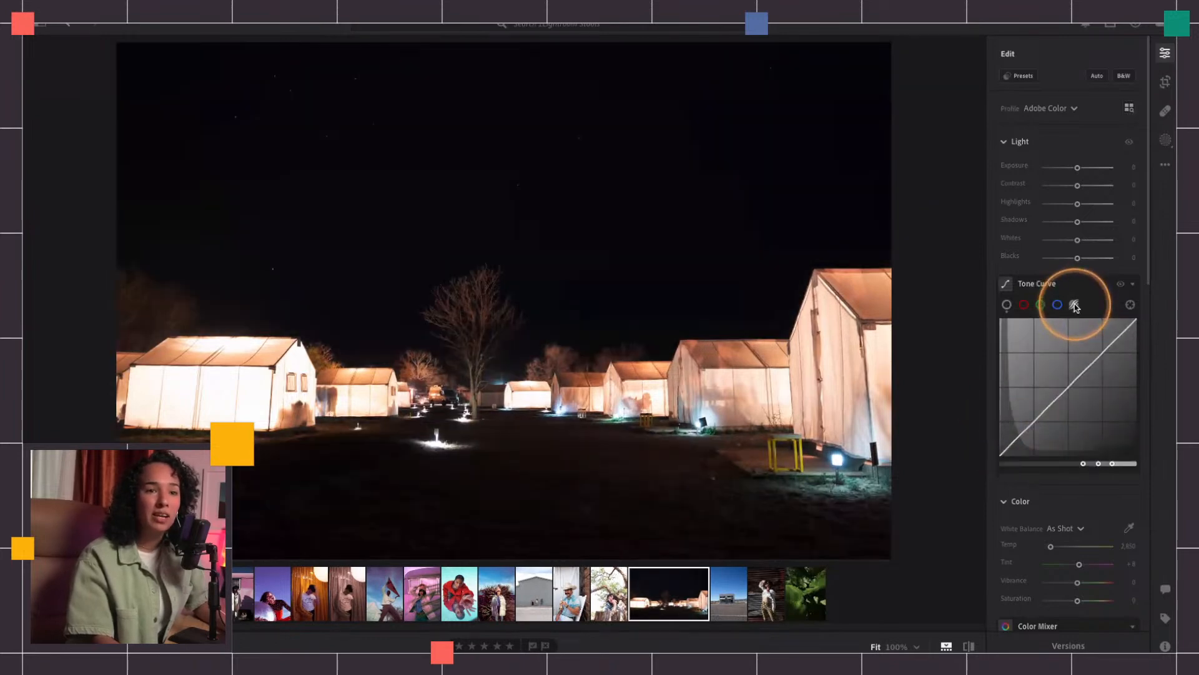
left_click_drag(1084, 465, 1066, 464)
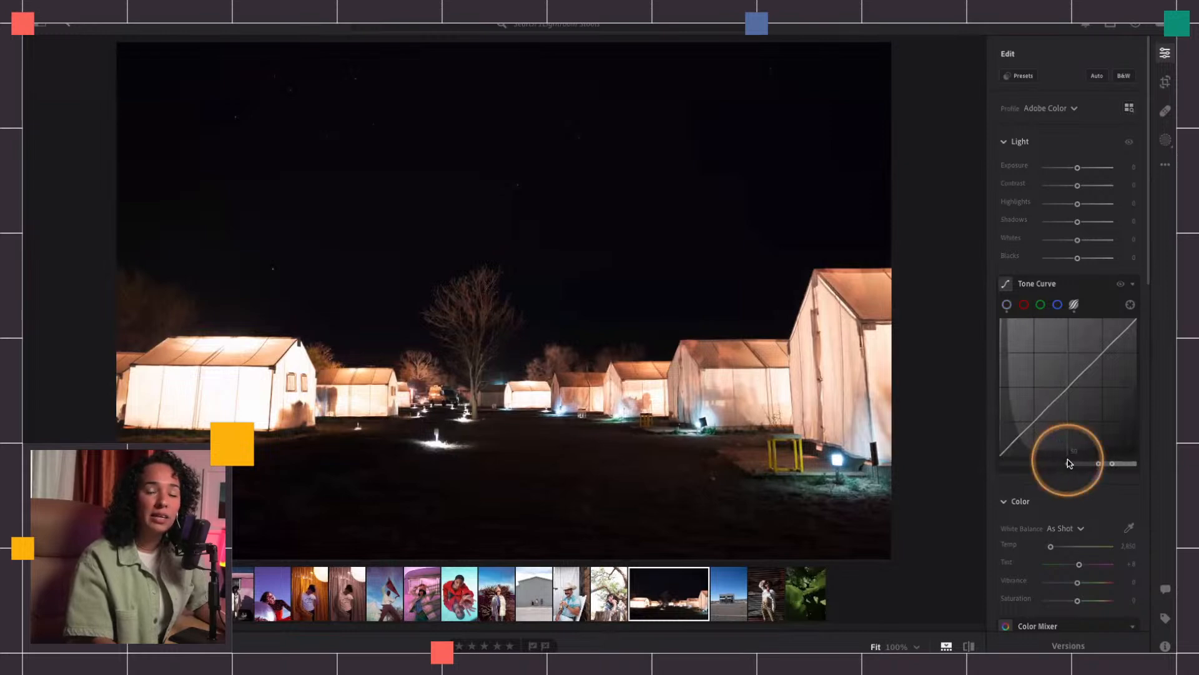
left_click_drag(1052, 408, 1008, 342)
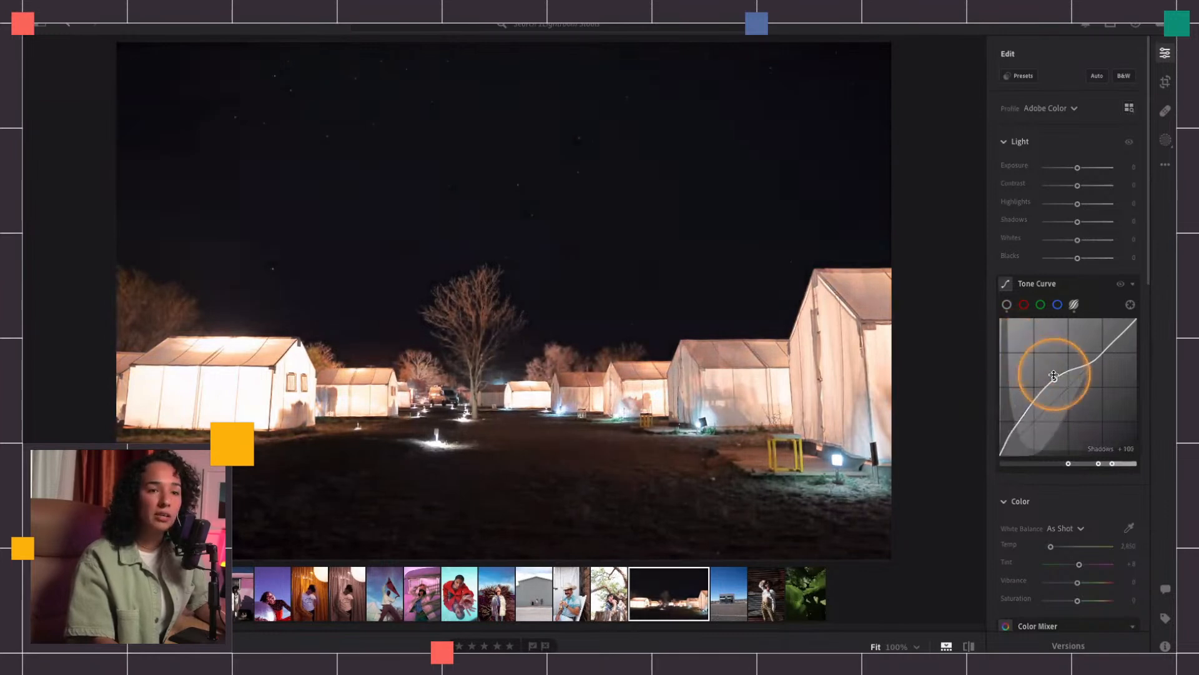
left_click_drag(1044, 394, 1035, 371)
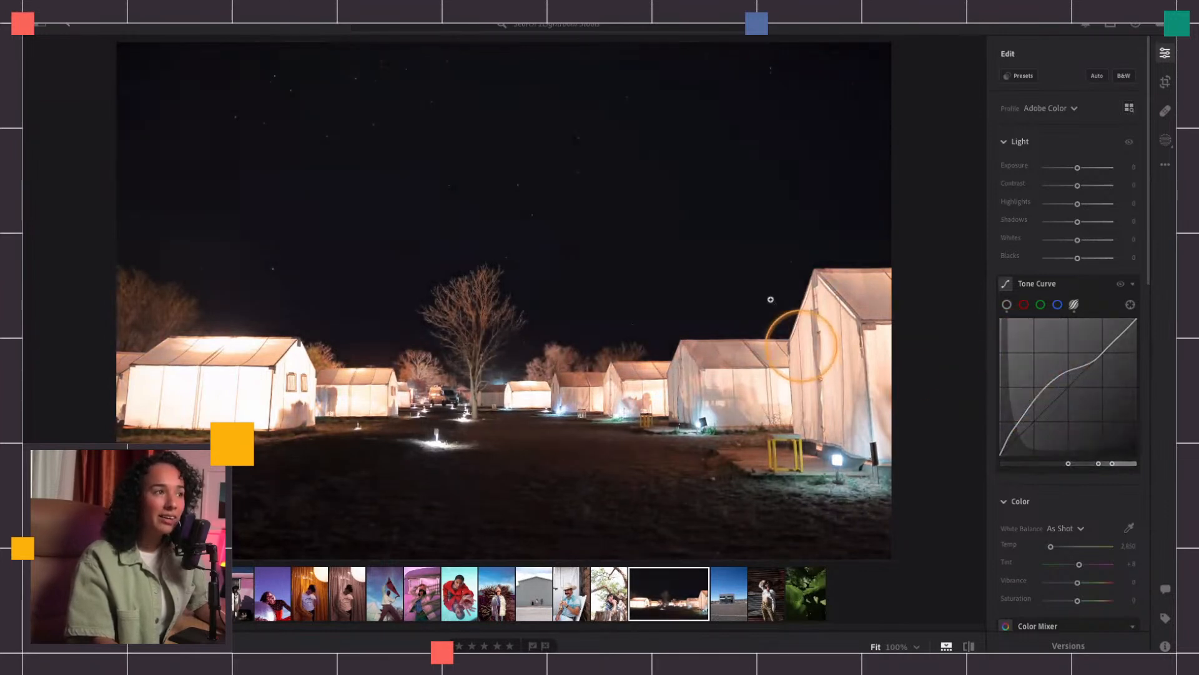
key("alt")
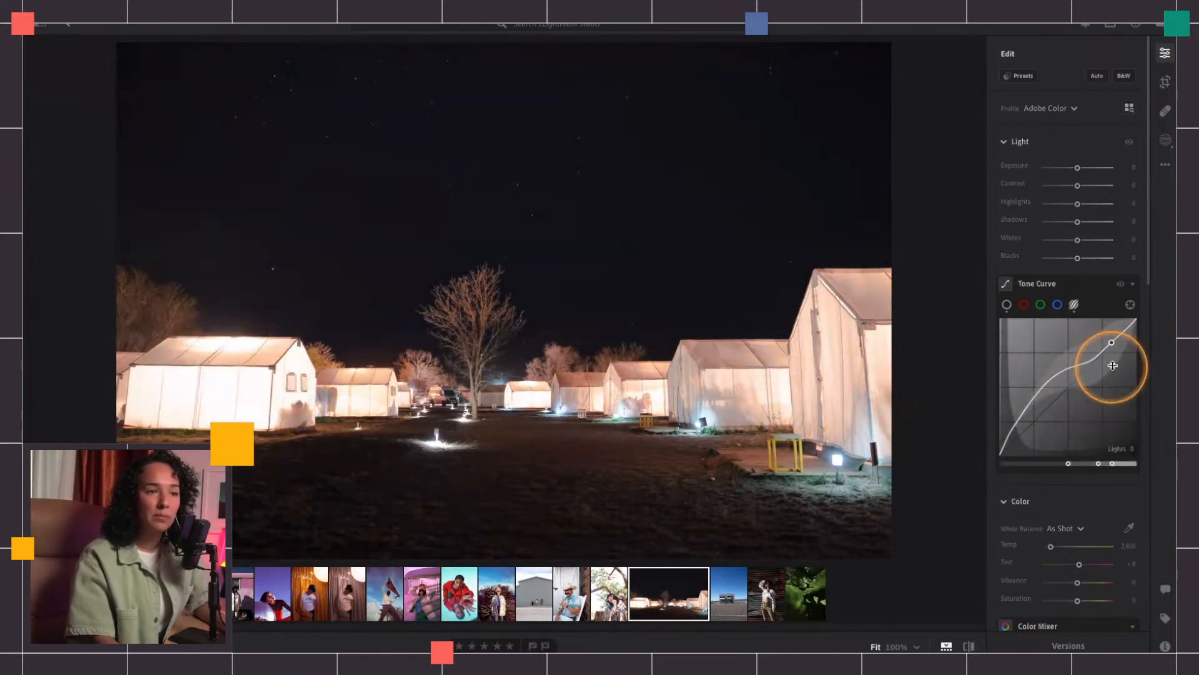
key("alt")
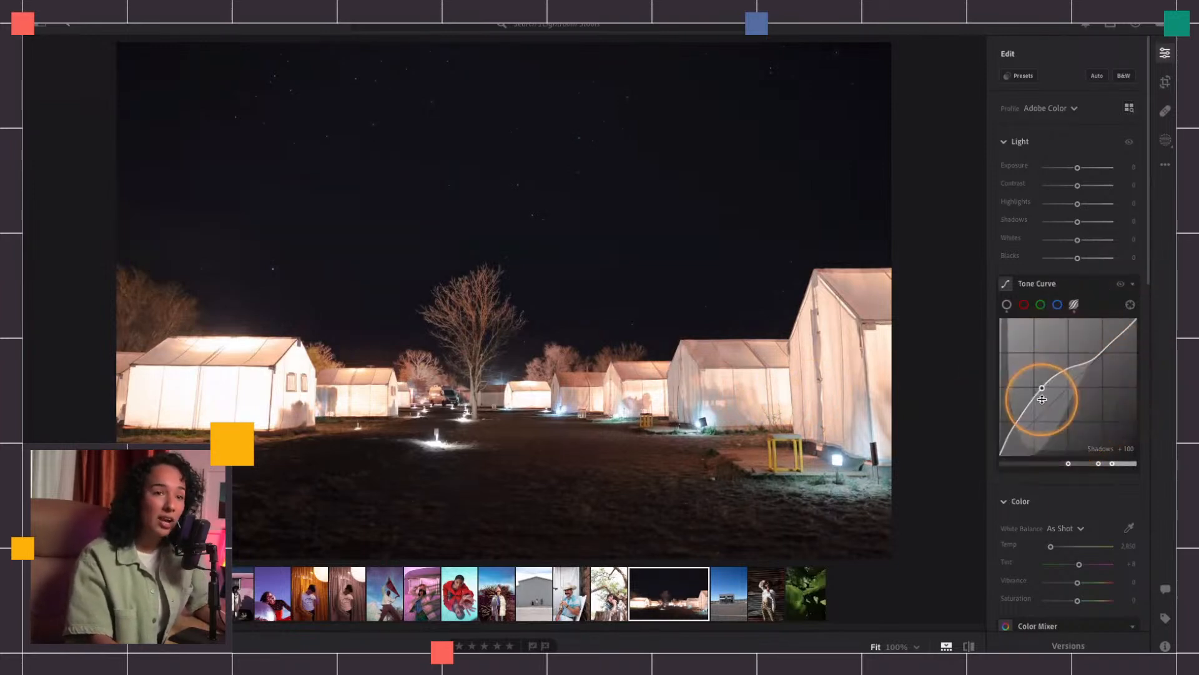
Step: Raise the night photo's Exposure to +0.42 and Contrast to +9
mouse_move(1009, 287)
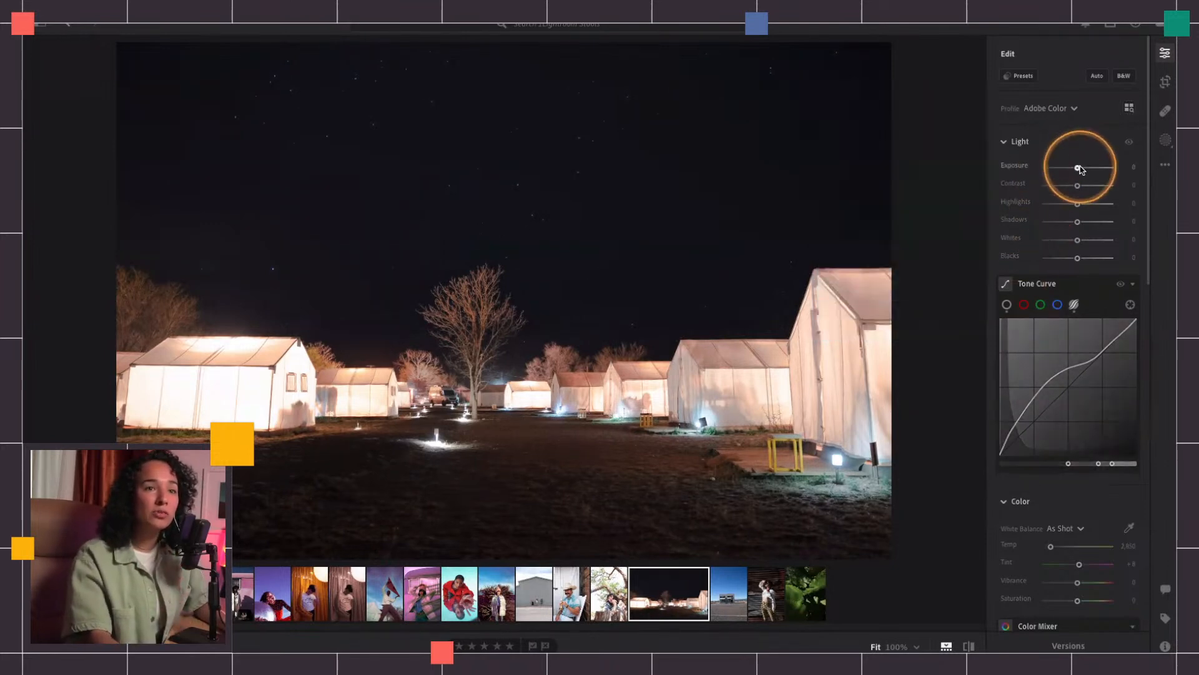
left_click_drag(1079, 171, 1080, 187)
key("ctrl+z")
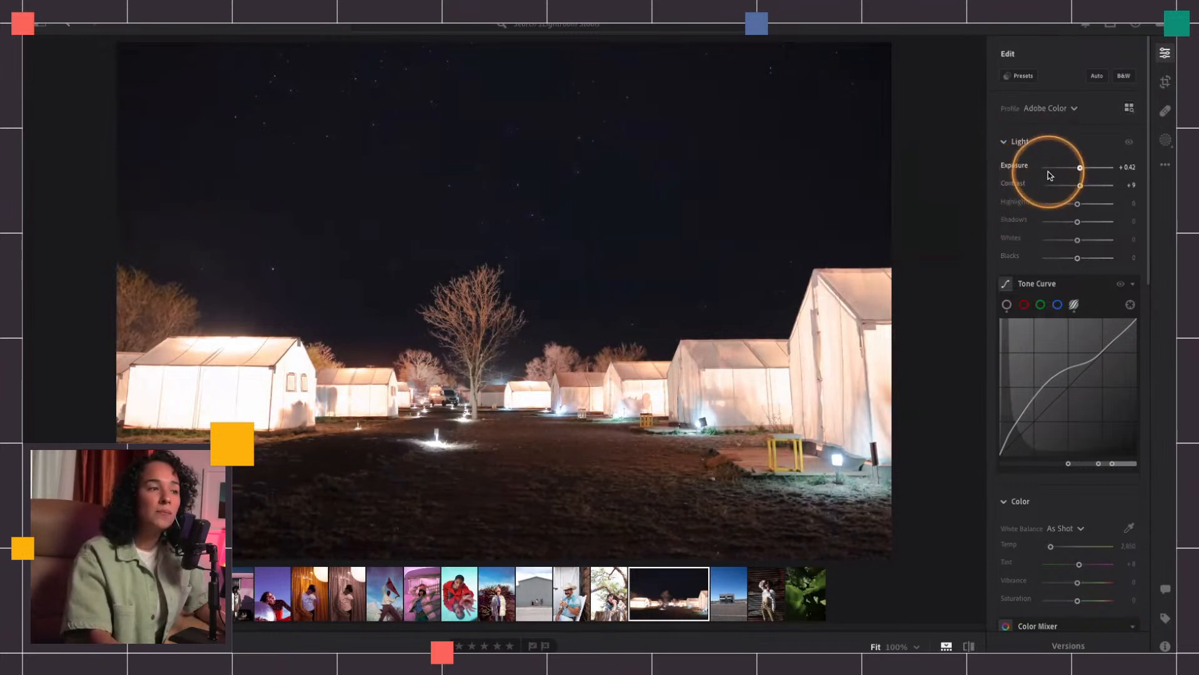
Step: Add three evenly spaced points to the blue channel's Point Curve and raise the upper point slightly to add blue to the highlights
left_click(1024, 305)
left_click(1058, 304)
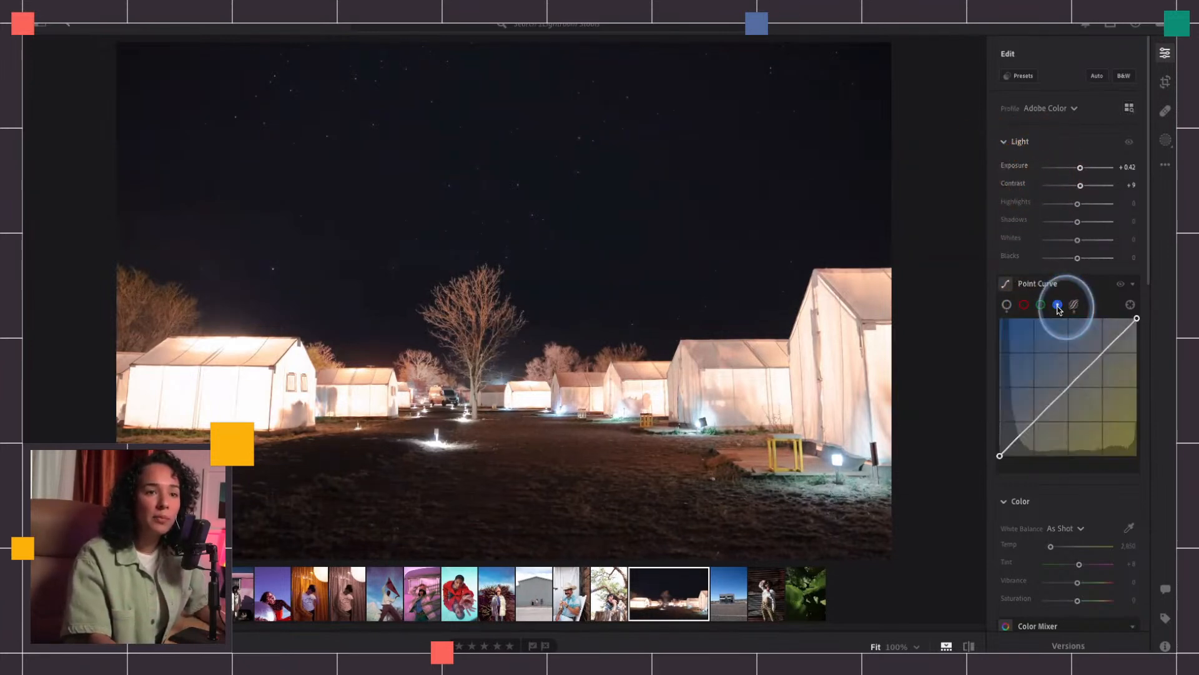
left_click(1100, 353)
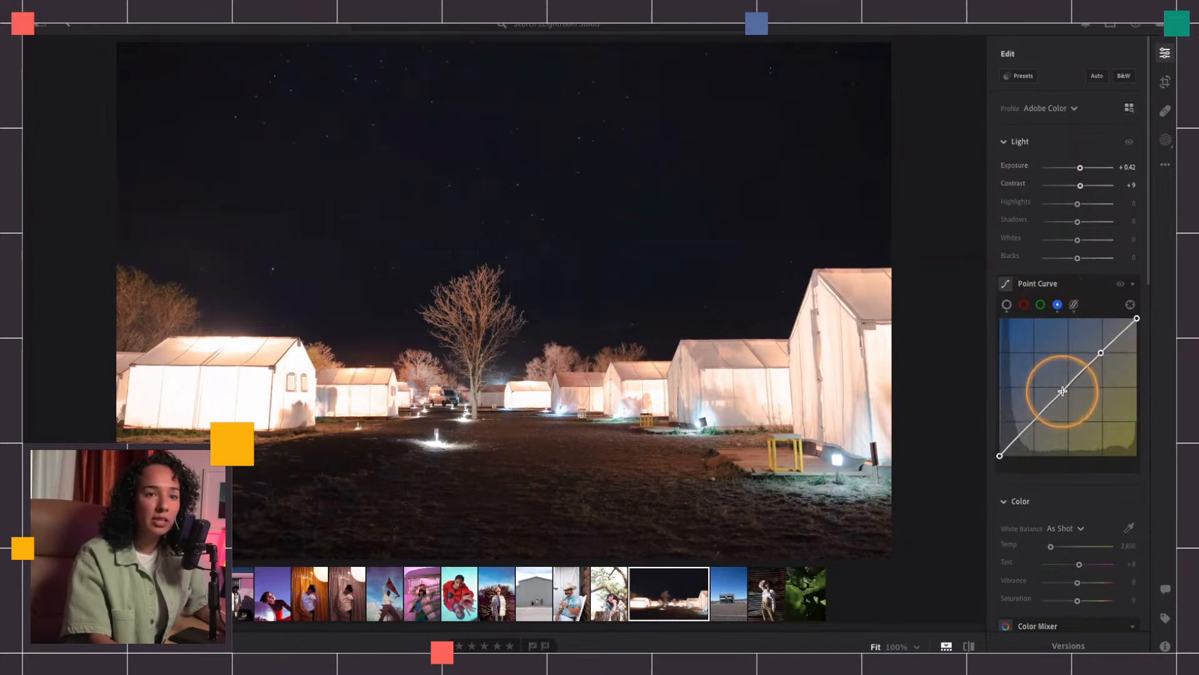
left_click(1069, 387)
left_click(1037, 418)
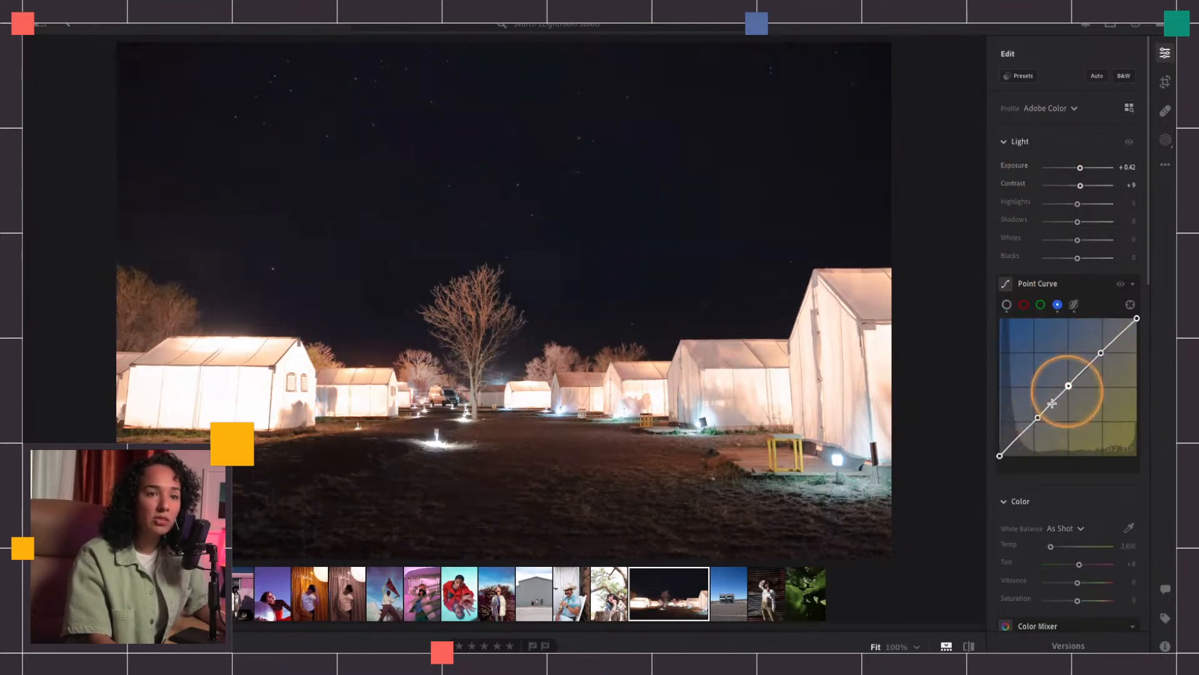
left_click_drag(1097, 351, 1097, 349)
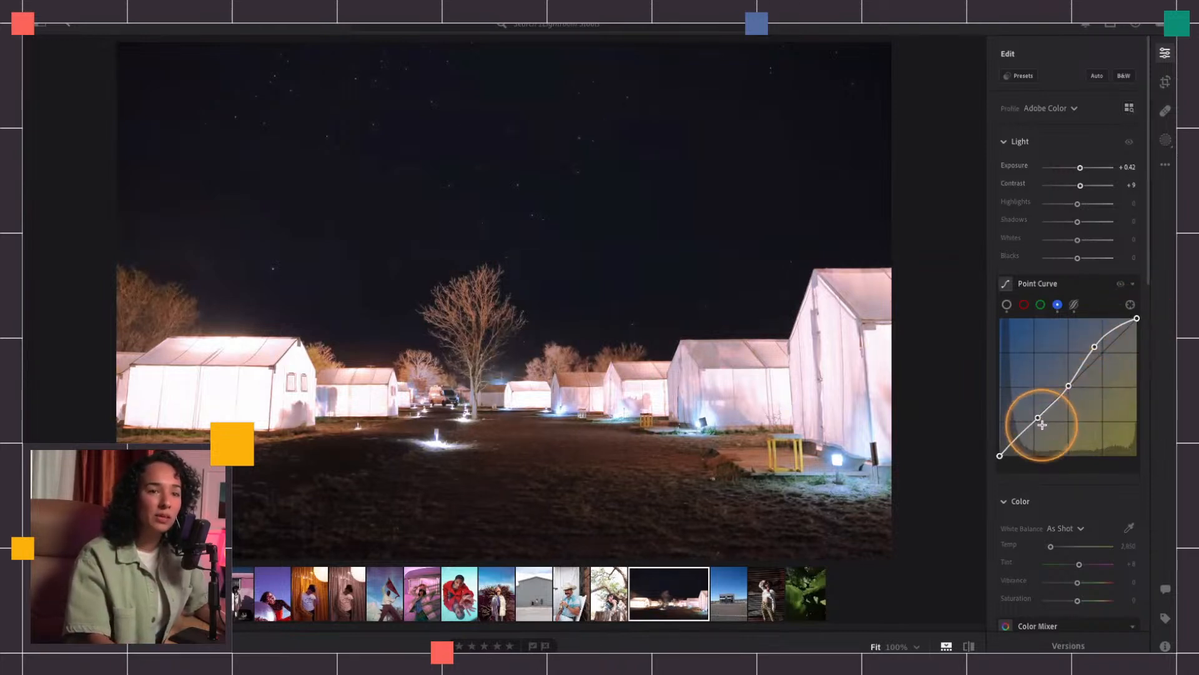
Step: Activate the Color Mixer's targeted adjustment tool for hue
scroll(1067, 499, "down", 2)
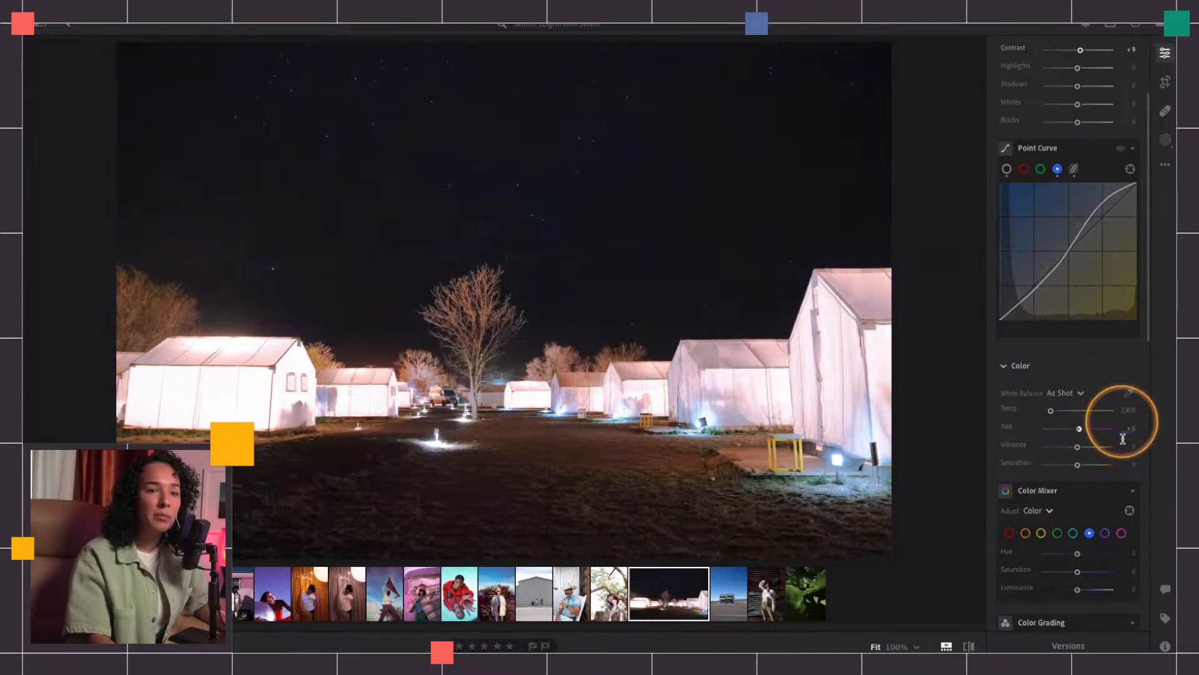
scroll(1130, 512, "down", 3)
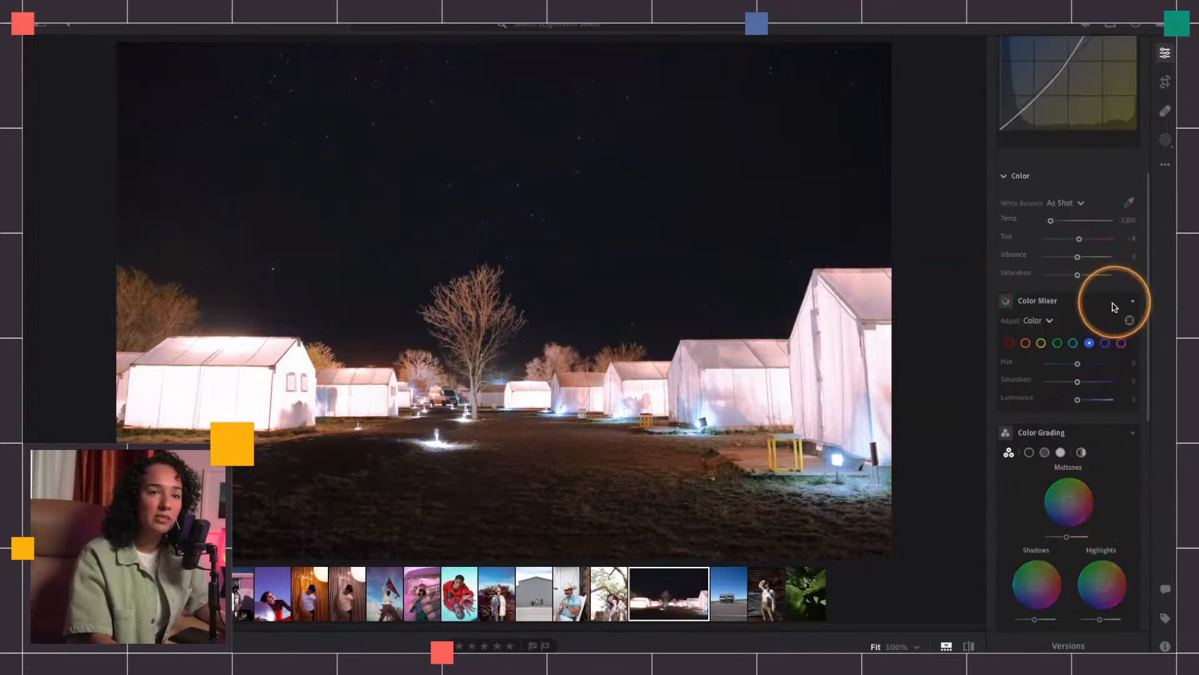
left_click(1130, 321)
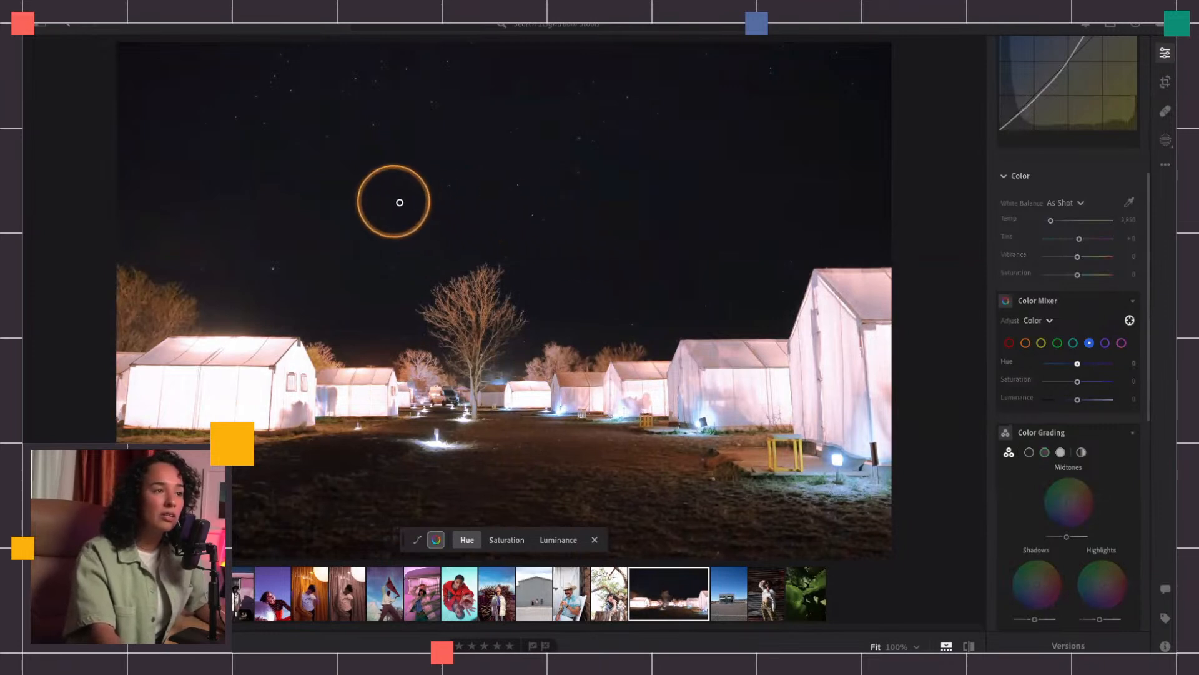
Step: Try shifting the night sky's blue hue to -31 directly on the photo, and undo the hue change
left_click_drag(383, 200, 420, 190)
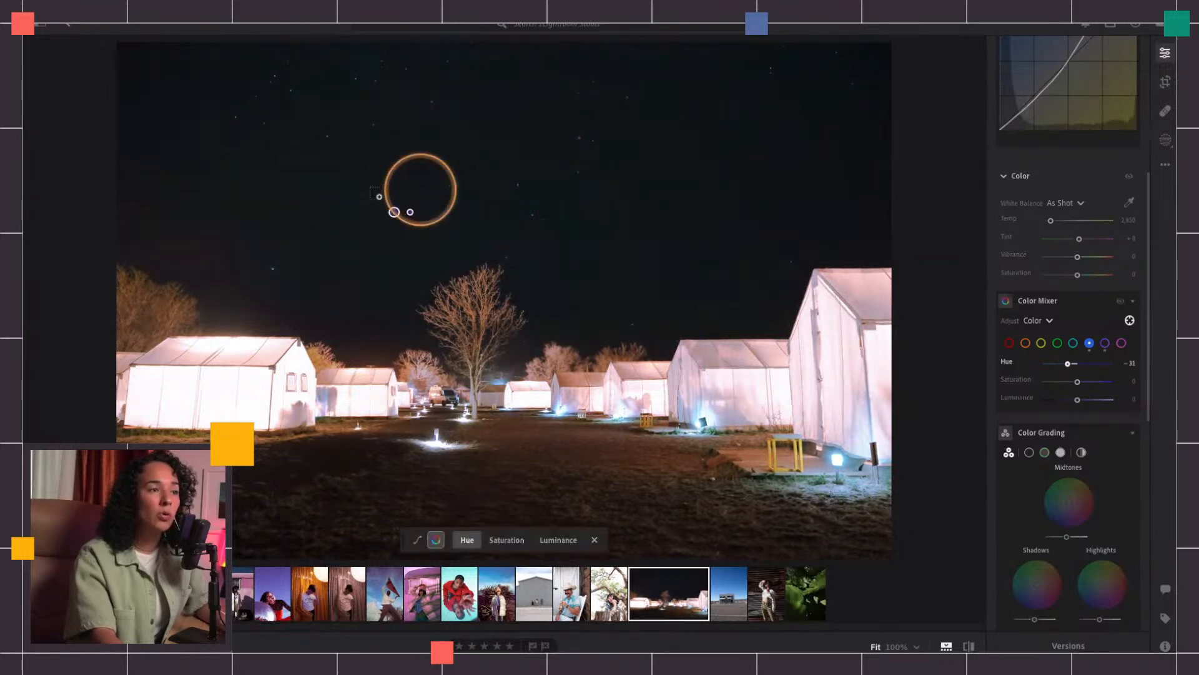
key("ctrl+z")
key("ctrl+z")
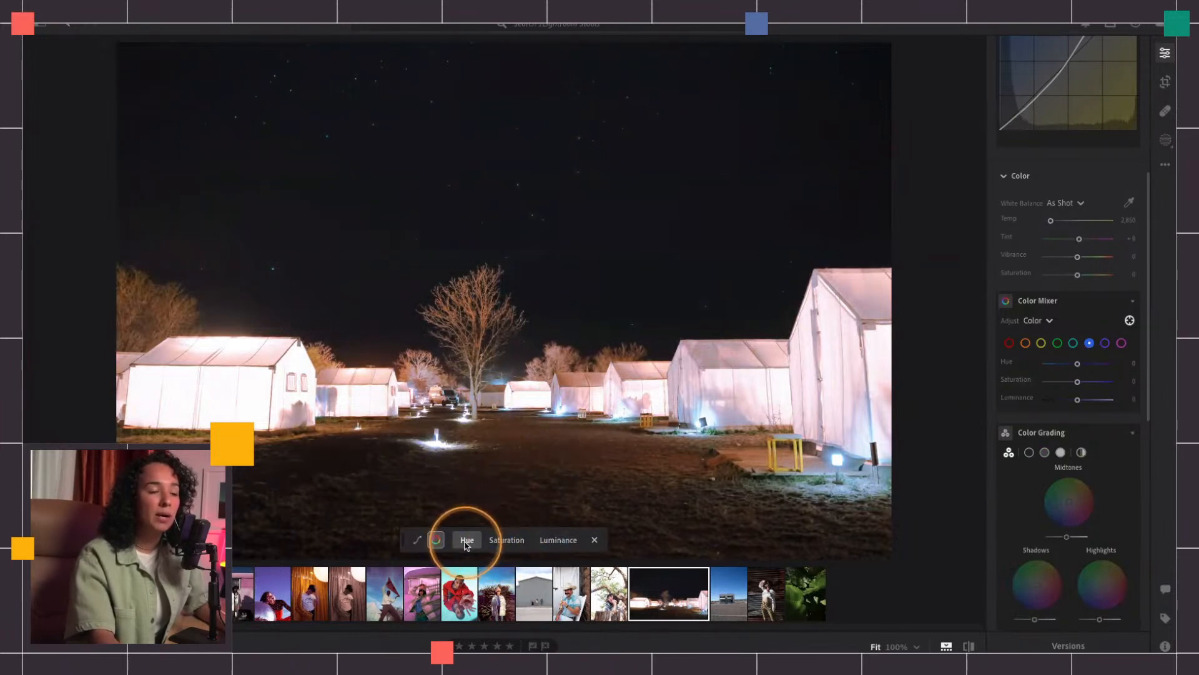
key("alt")
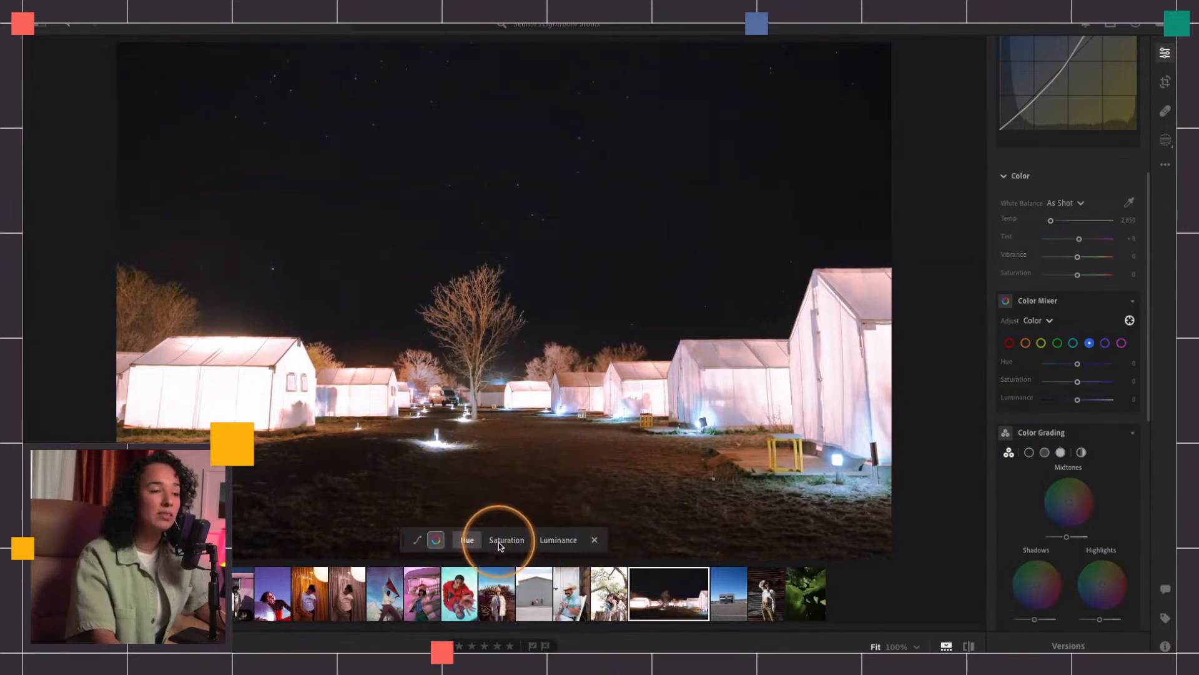
Step: With targeted adjustments on the night sky, set the blue Hue to -41, Saturation to +45 and Luminance to -78
left_click_drag(362, 193, 339, 191)
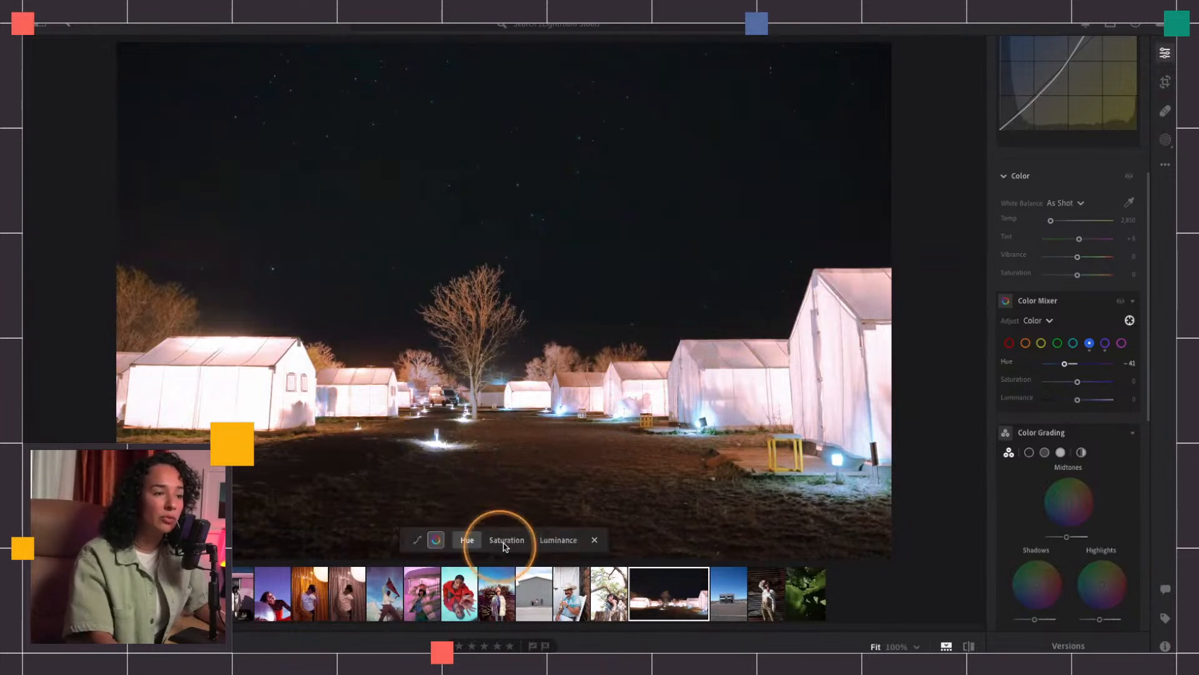
left_click(506, 539)
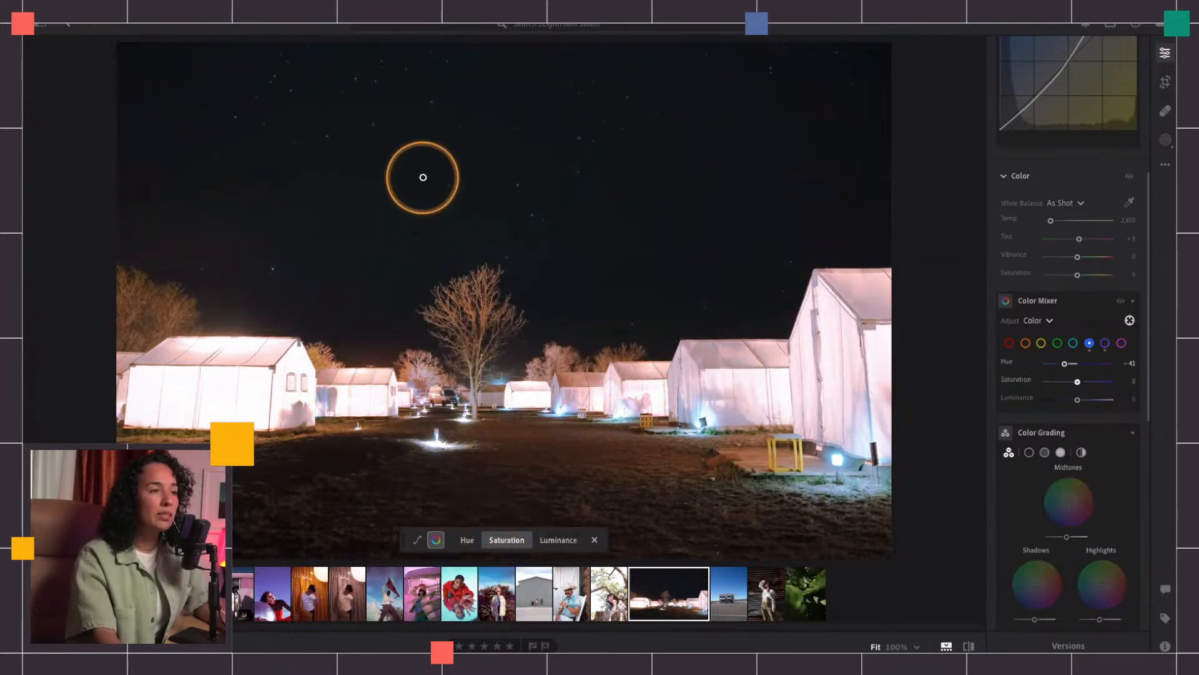
left_click_drag(423, 181, 499, 176)
left_click(558, 539)
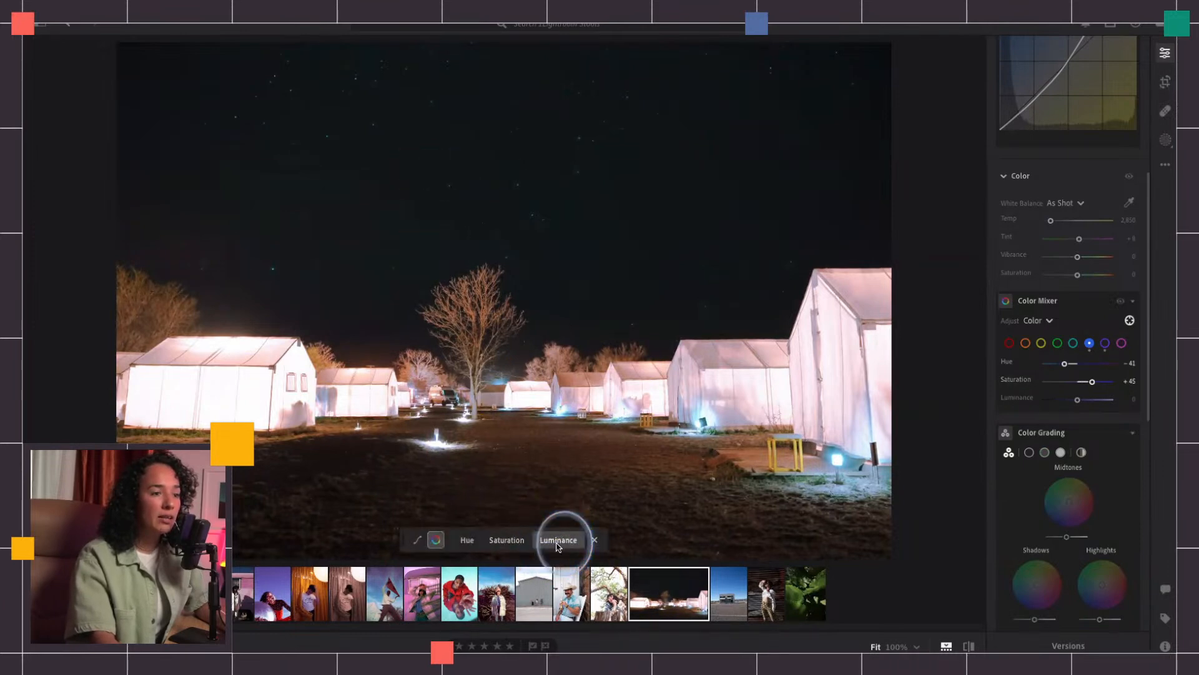
left_click_drag(631, 182, 578, 182)
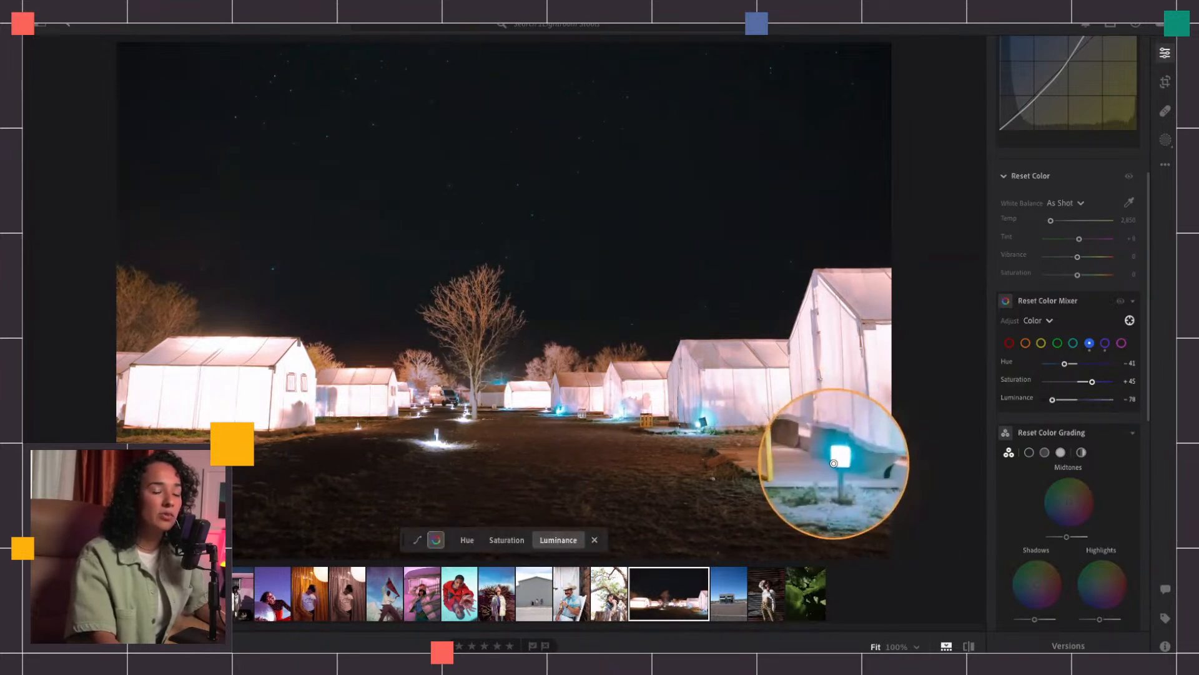
Step: Try a targeted blue-channel Point Curve adjustment on the lit tents, and undo the curve change
left_click(420, 541)
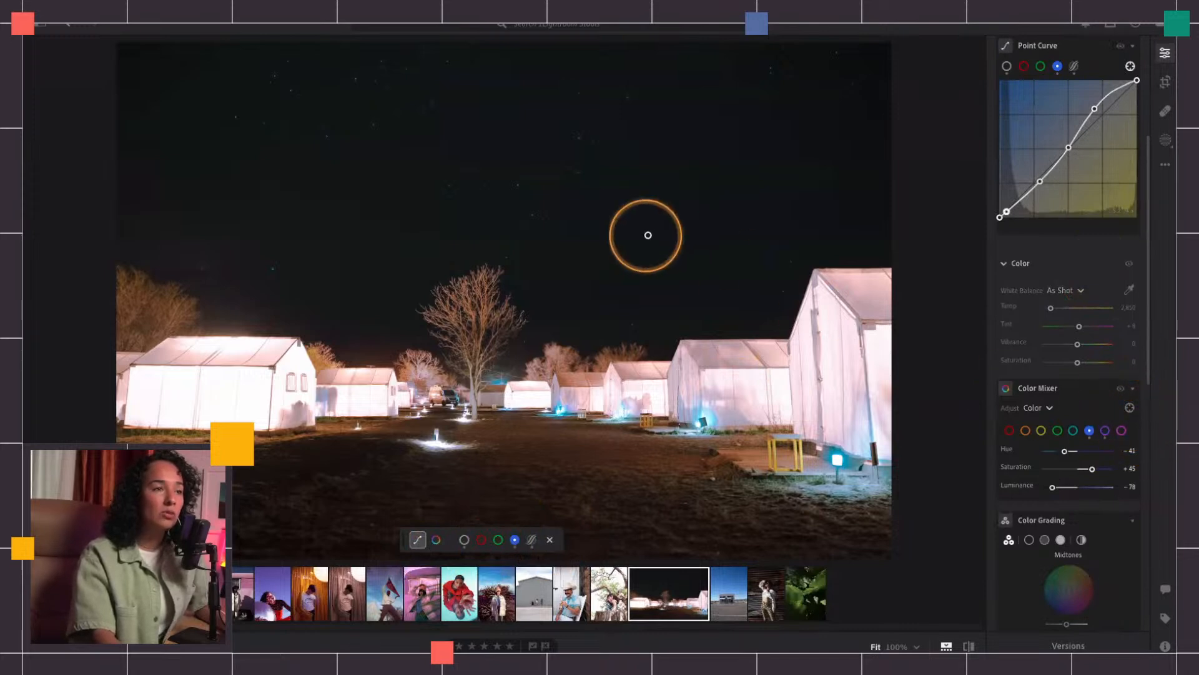
scroll(1040, 186, "up", 3)
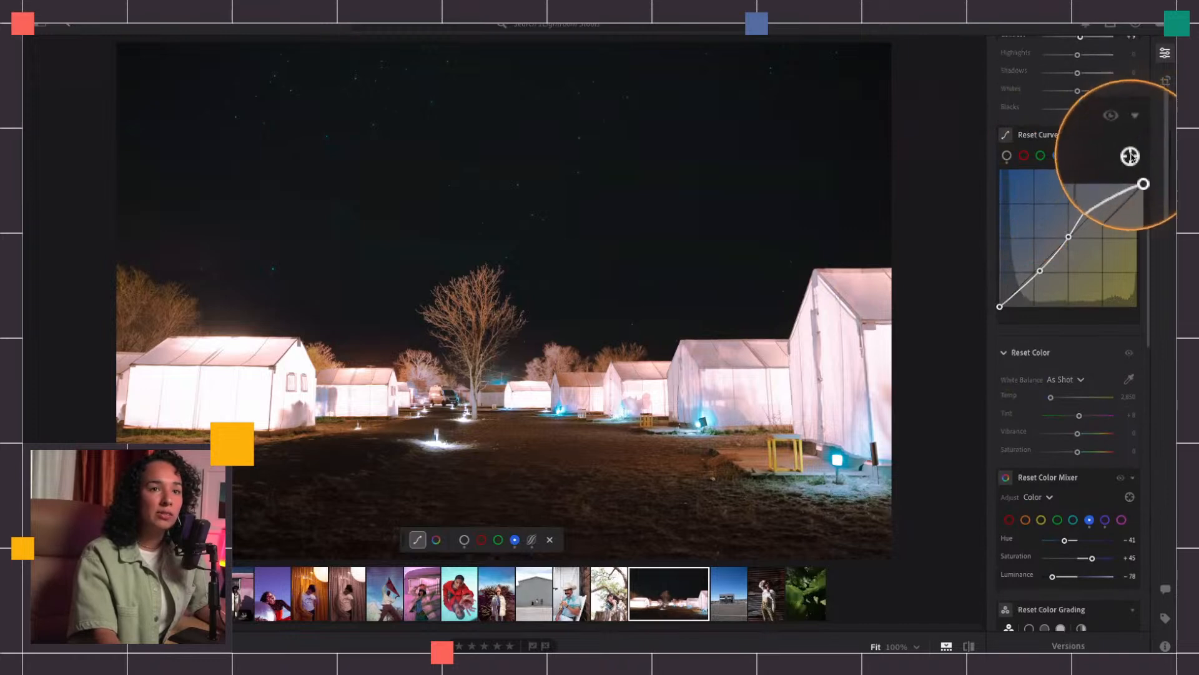
left_click_drag(693, 376, 679, 376)
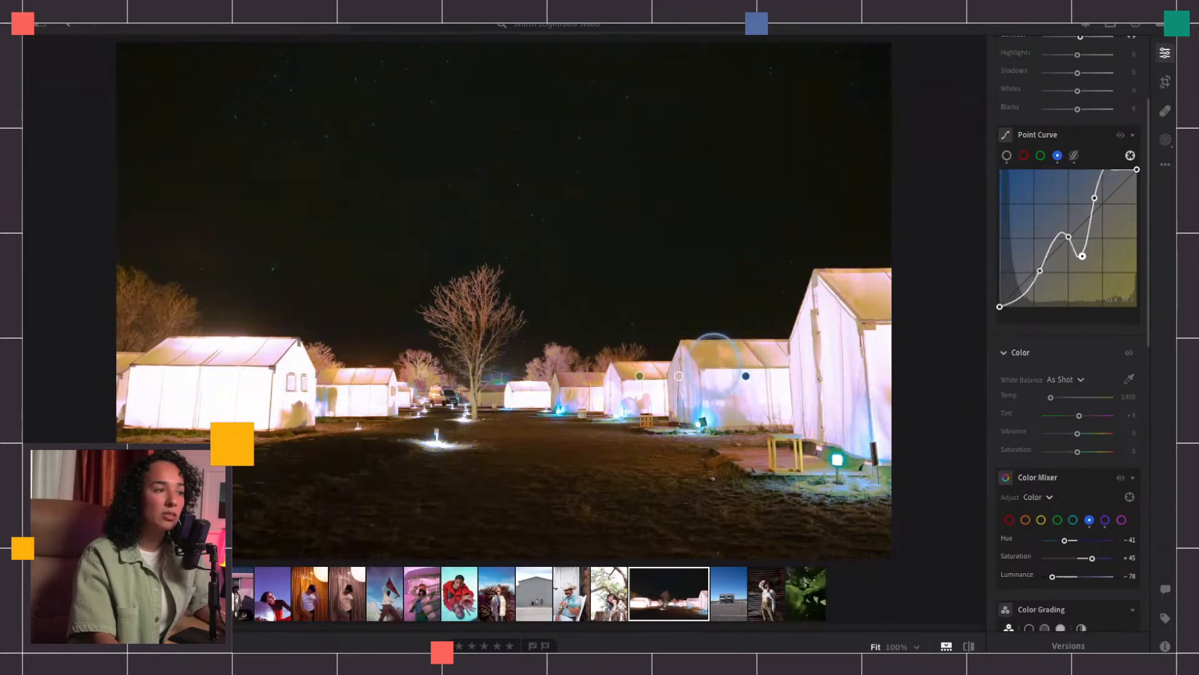
key("ctrl+z")
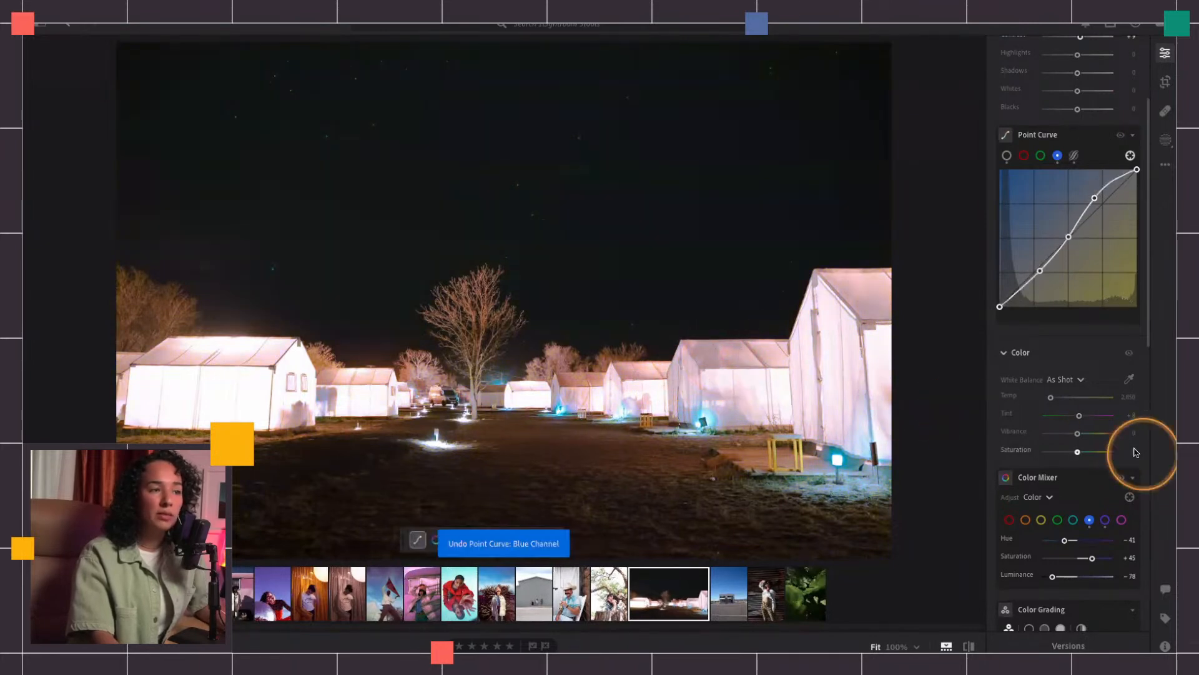
Step: In Color Grading, tint the midtones and highlights orange and the shadows blue-purple
scroll(1143, 455, "down", 3)
scroll(1145, 456, "down", 3)
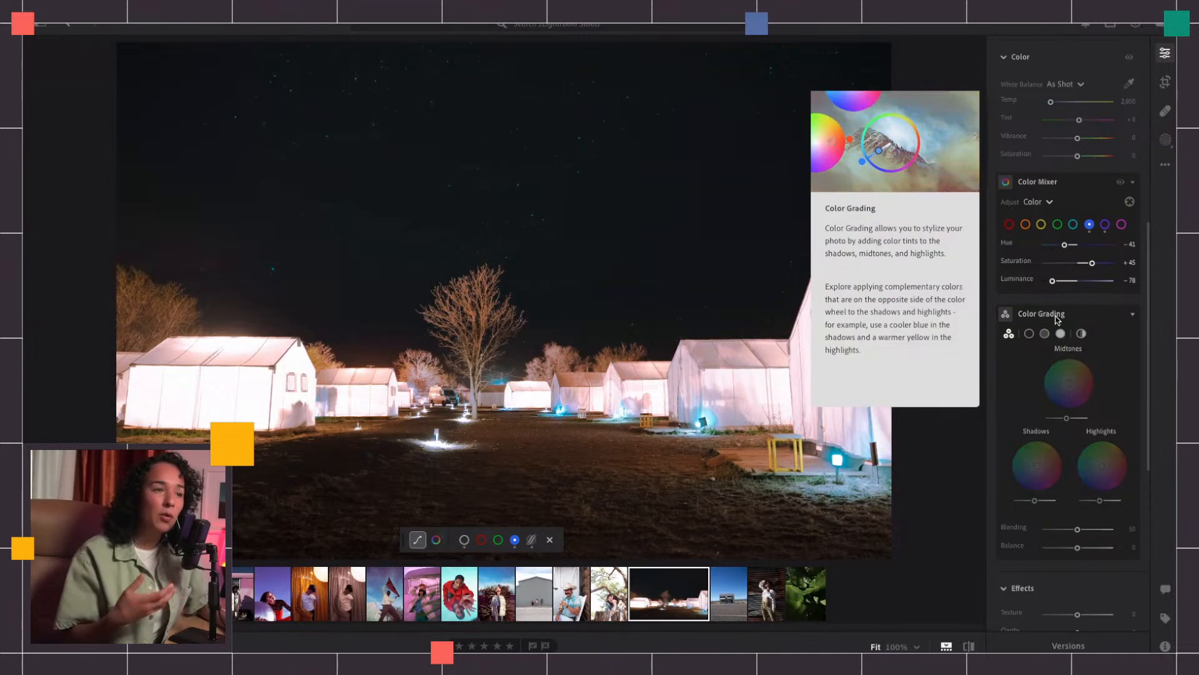
left_click(1058, 320)
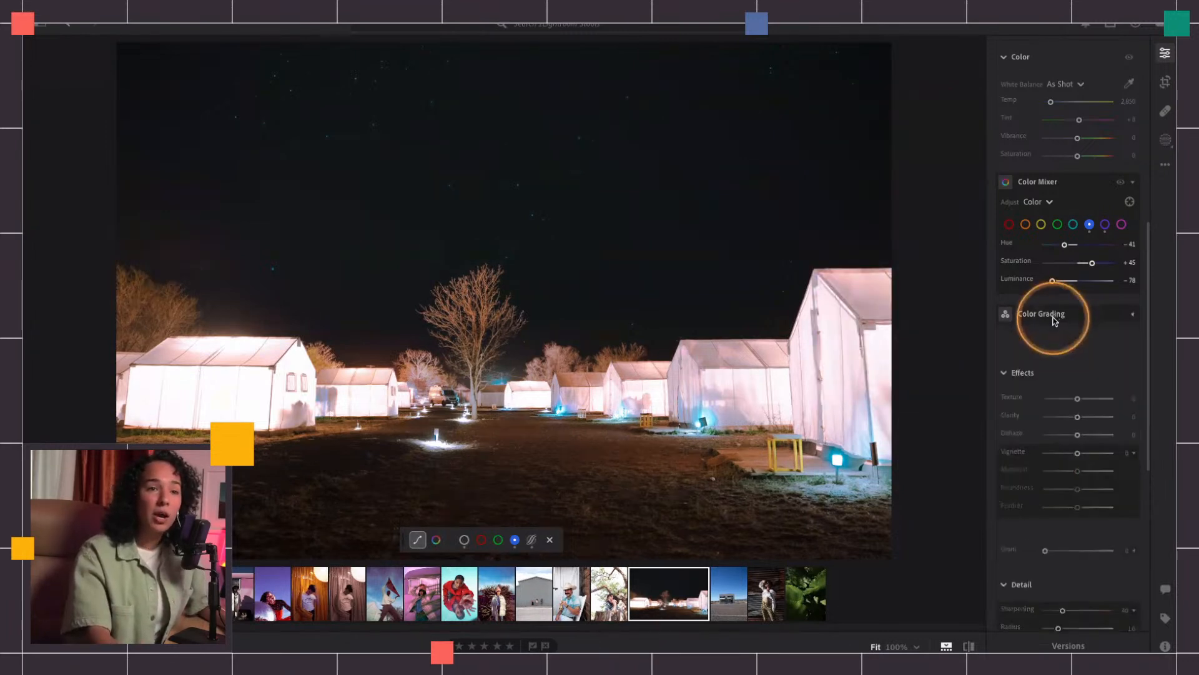
left_click(1054, 317)
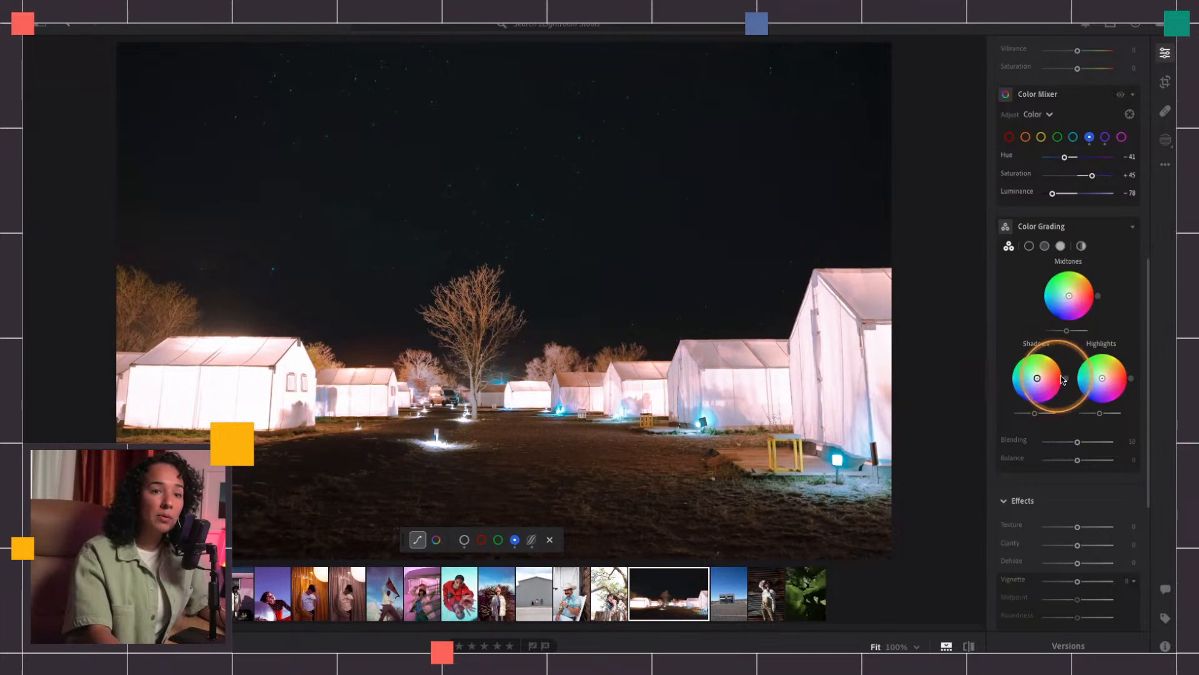
left_click_drag(1070, 298, 1077, 290)
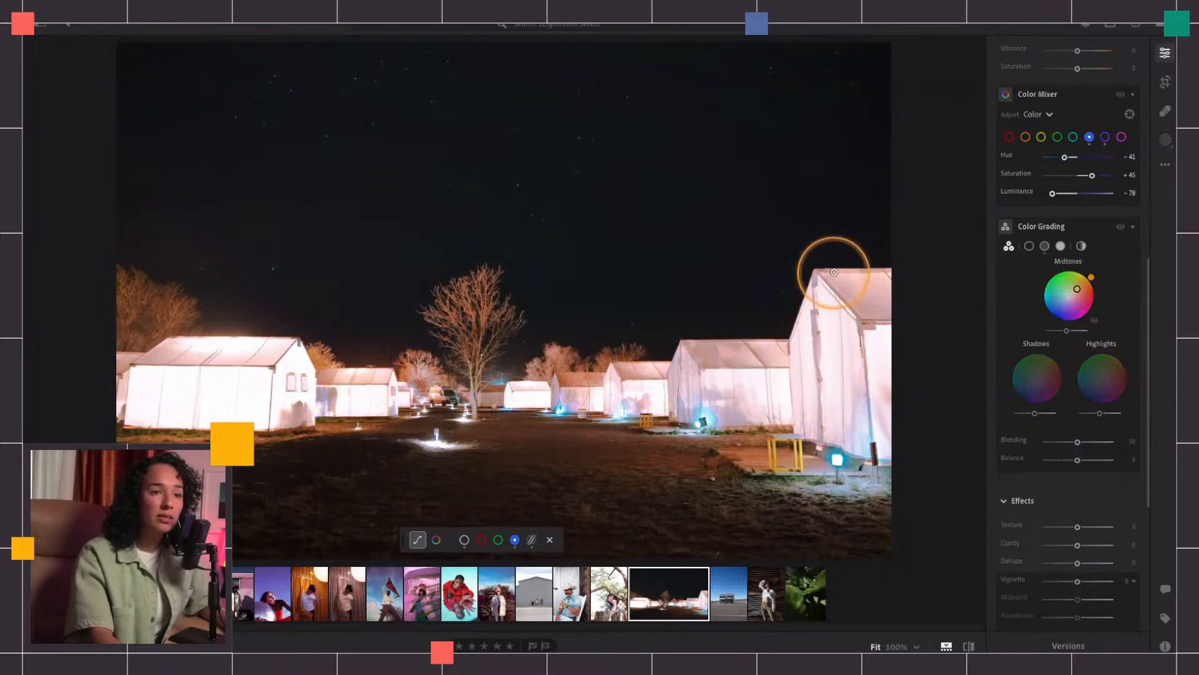
mouse_move(1104, 379)
left_mouse_down()
mouse_move(1113, 375)
mouse_move(1056, 400)
mouse_move(1040, 380)
mouse_move(1040, 392)
left_mouse_up()
Step: Collapse the Color Grading, Color Mixer and Color sections to leave the Effects settings within reach
scroll(1068, 550, "down", 5)
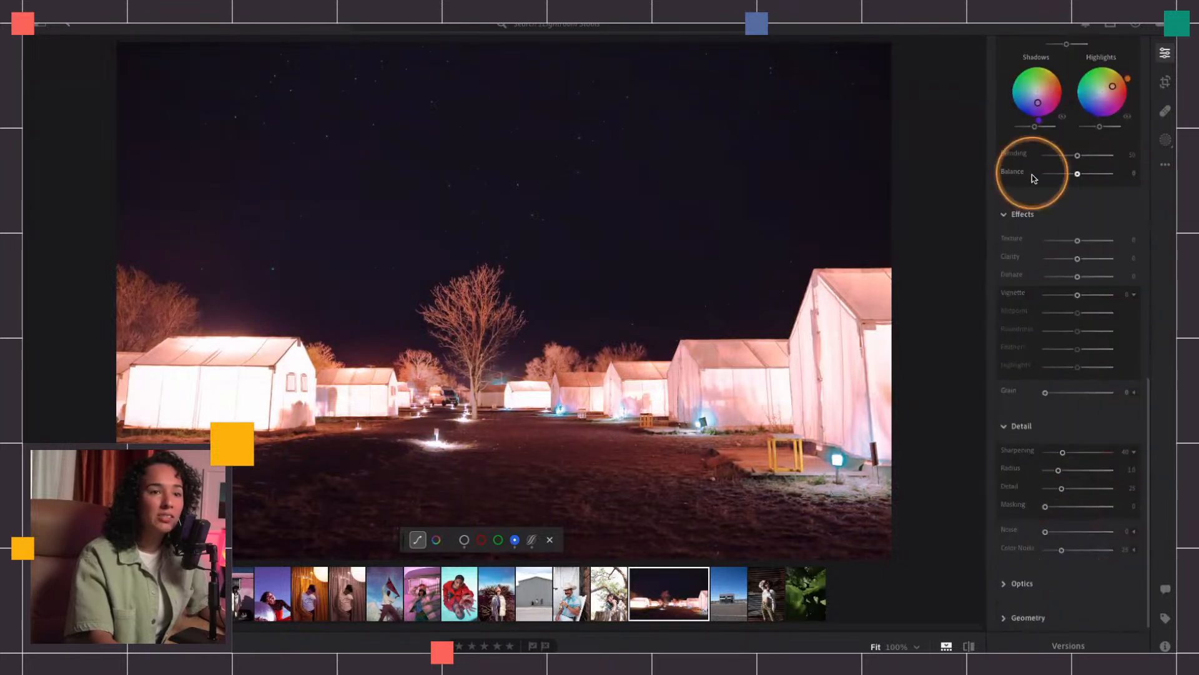
scroll(1012, 423, "up", 2)
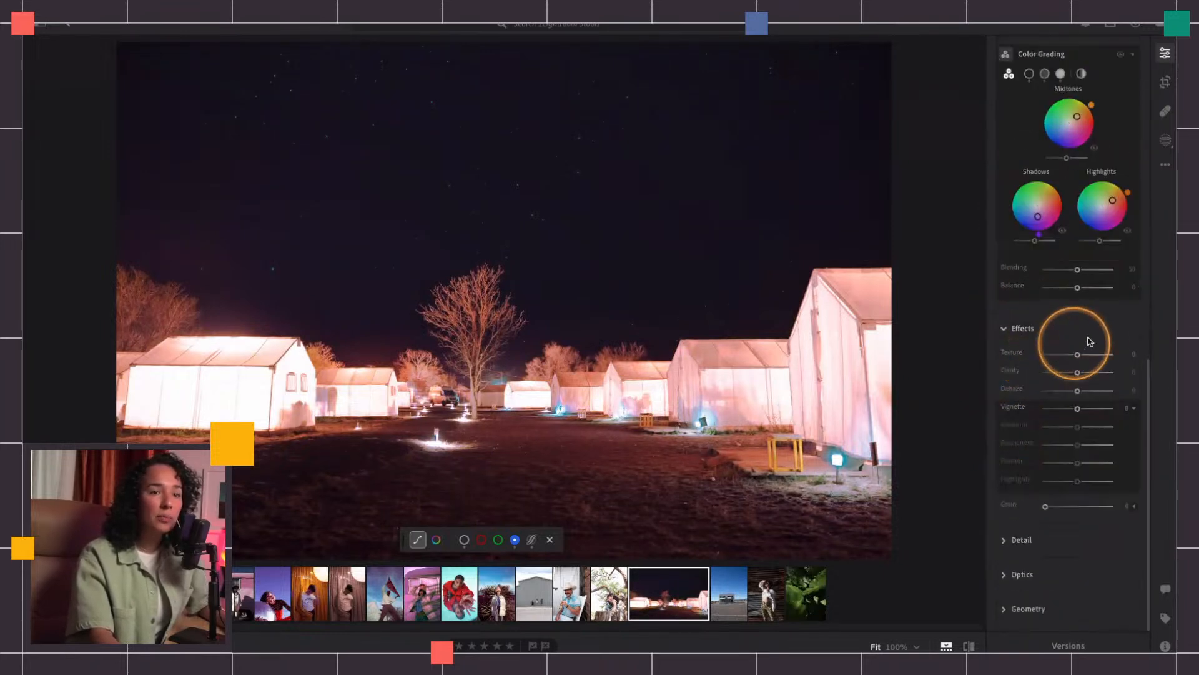
scroll(1084, 346, "up", 2)
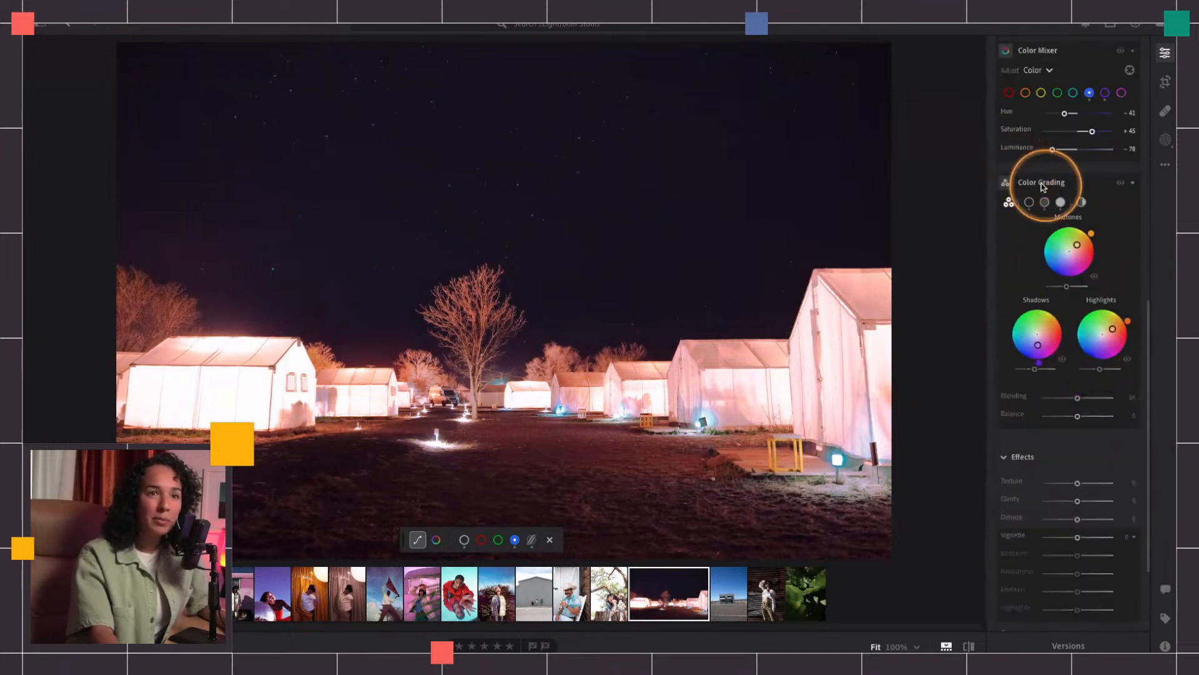
left_click(1070, 182)
left_click(1069, 156)
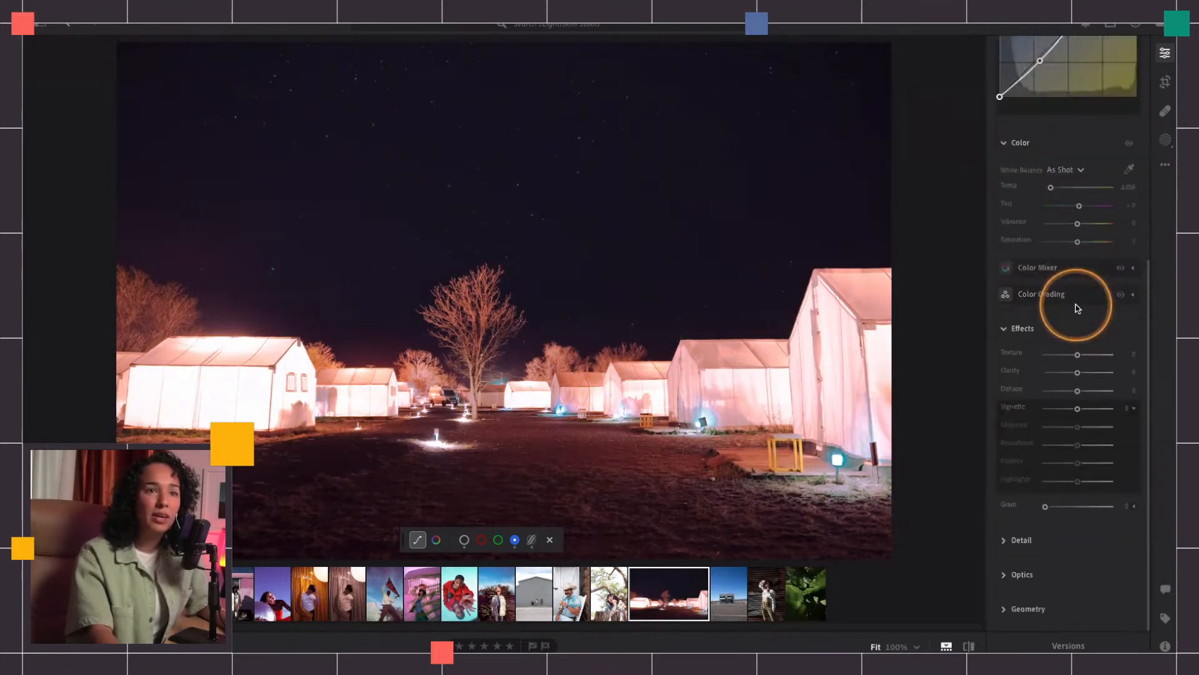
scroll(1081, 294, "up", 2)
left_click(1013, 286)
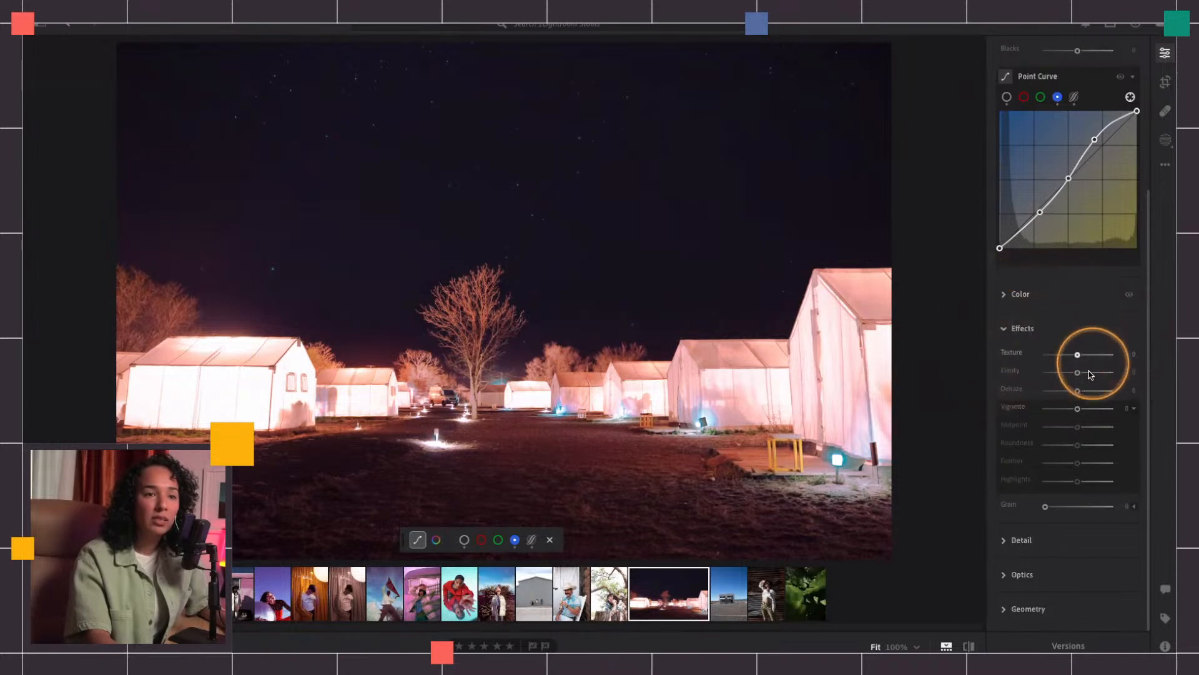
Step: Raise Clarity to +41 and Dehaze to +24, and set Sharpening to 43 with its Detail at 30
left_click_drag(1077, 372, 1091, 373)
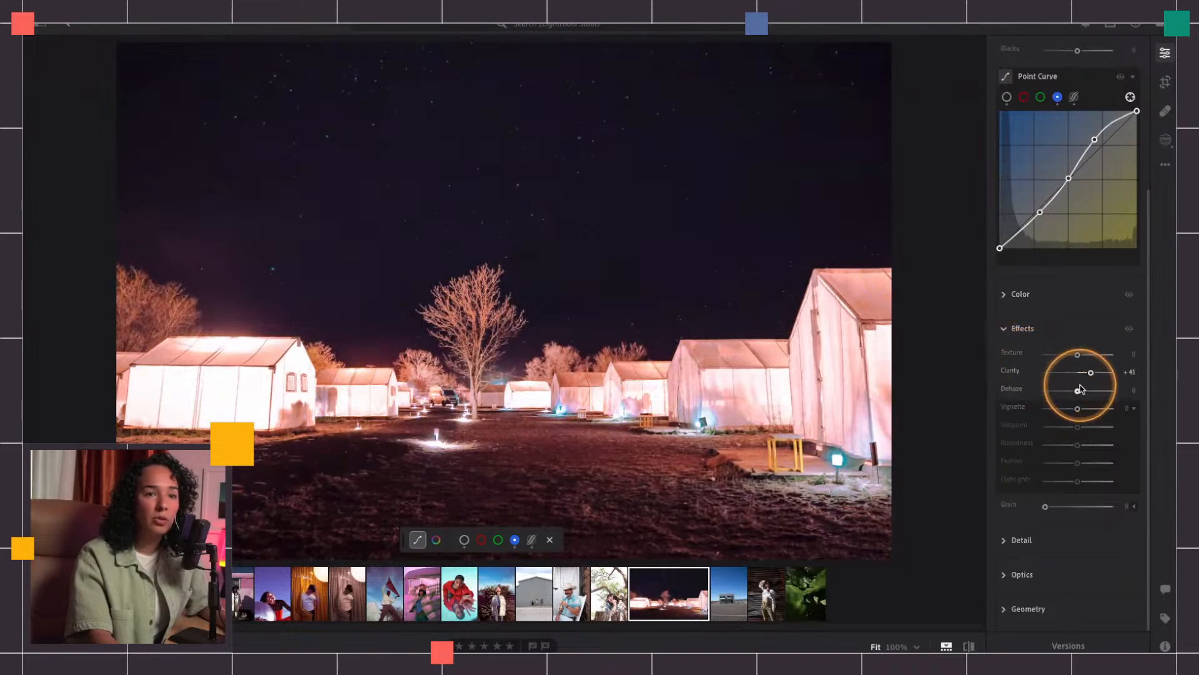
left_click_drag(1078, 390, 1087, 389)
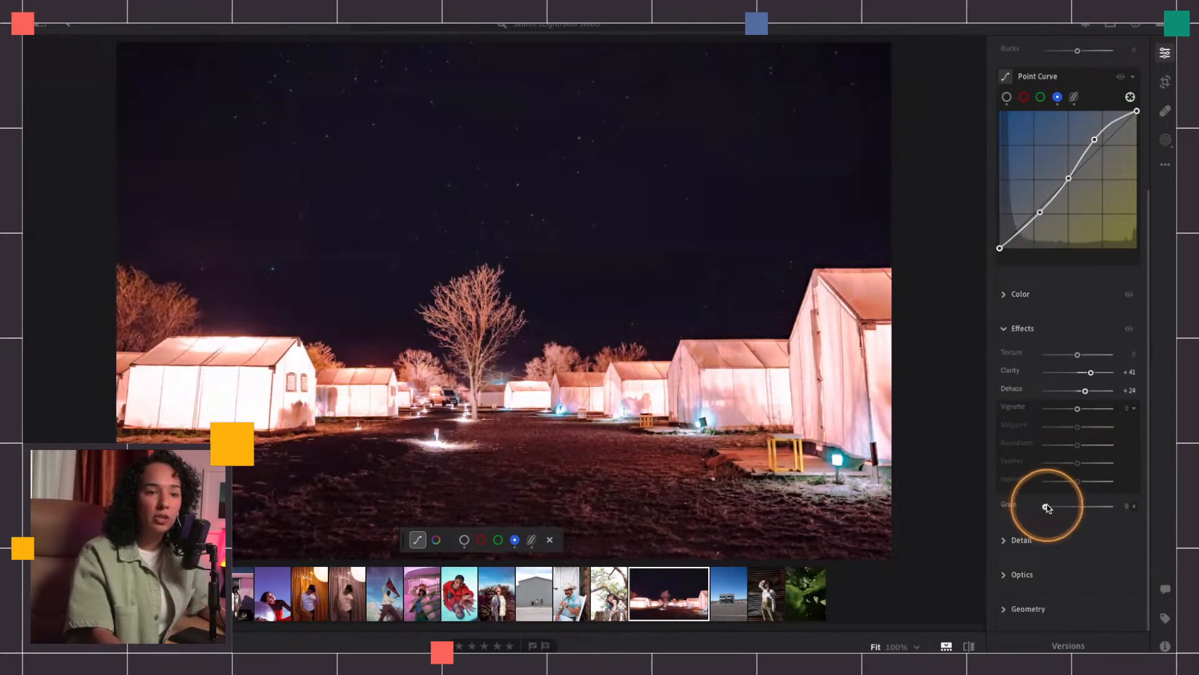
left_click(1006, 541)
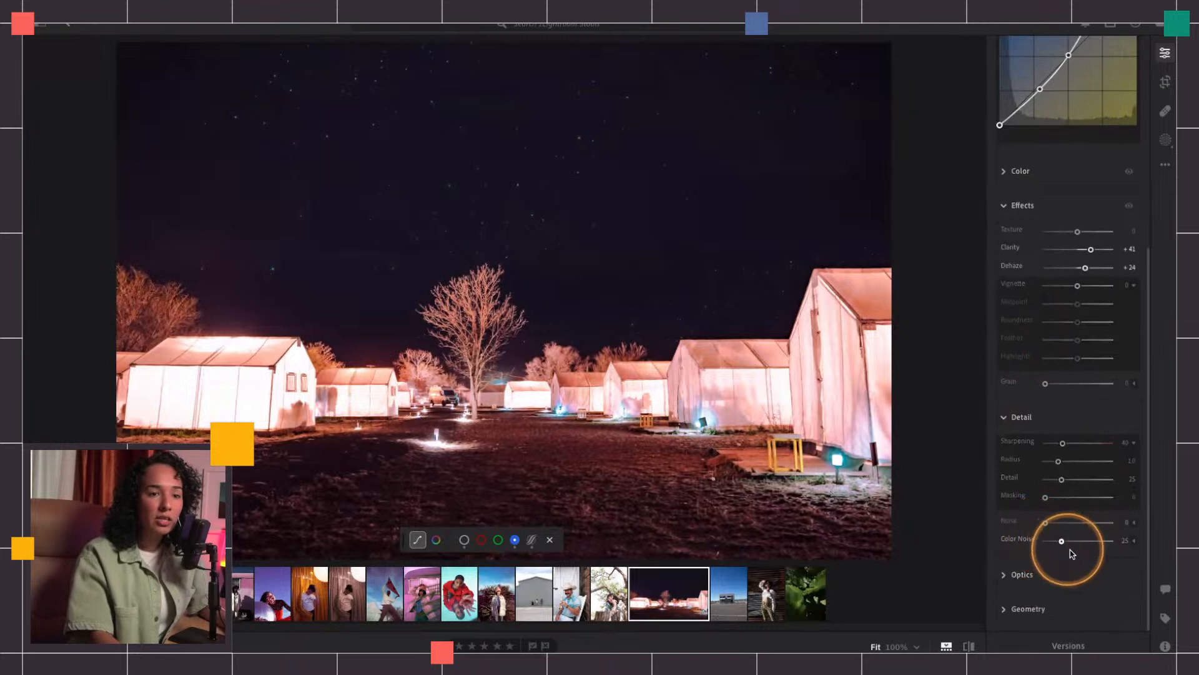
left_click_drag(1063, 443, 1065, 443)
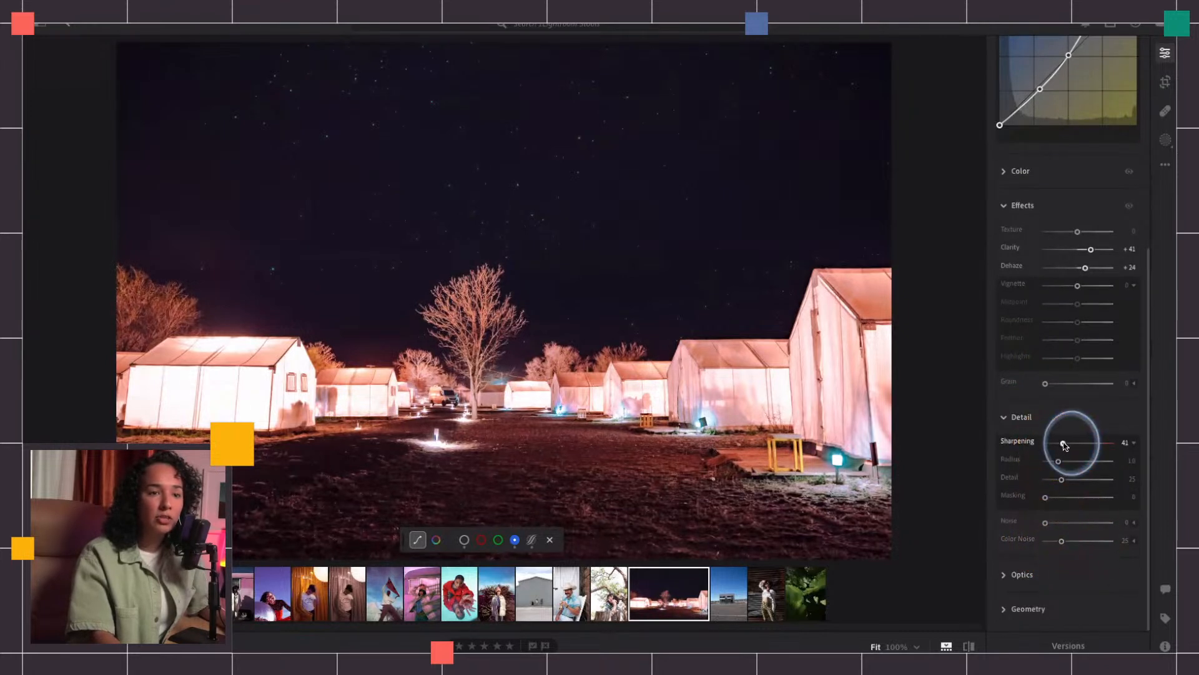
left_click_drag(1064, 486, 1065, 482)
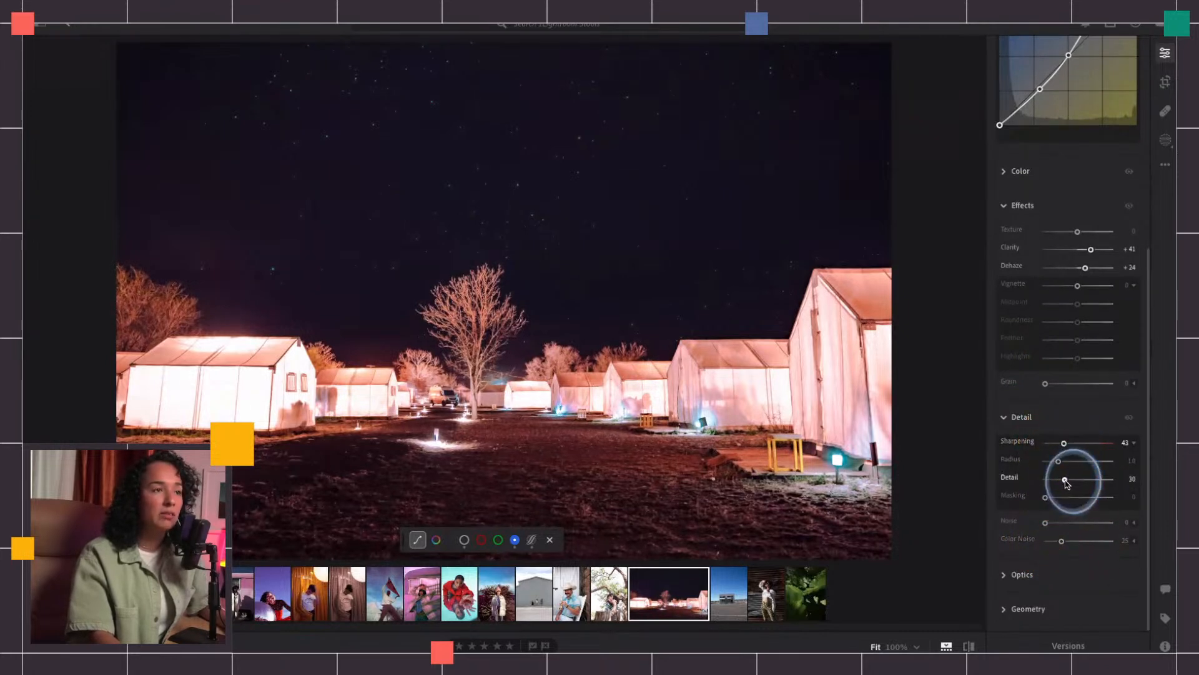
Step: Review the edited night photo in full screen and return to the album's photo grid
key("backslash")
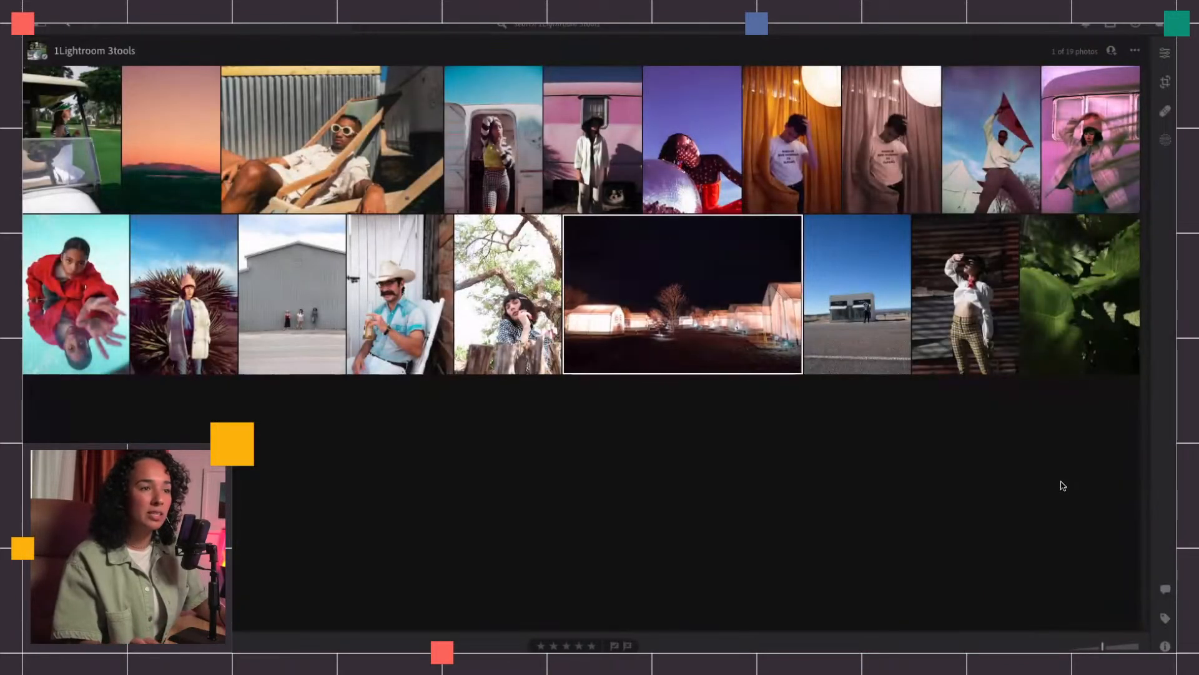
left_click(886, 293)
key("f")
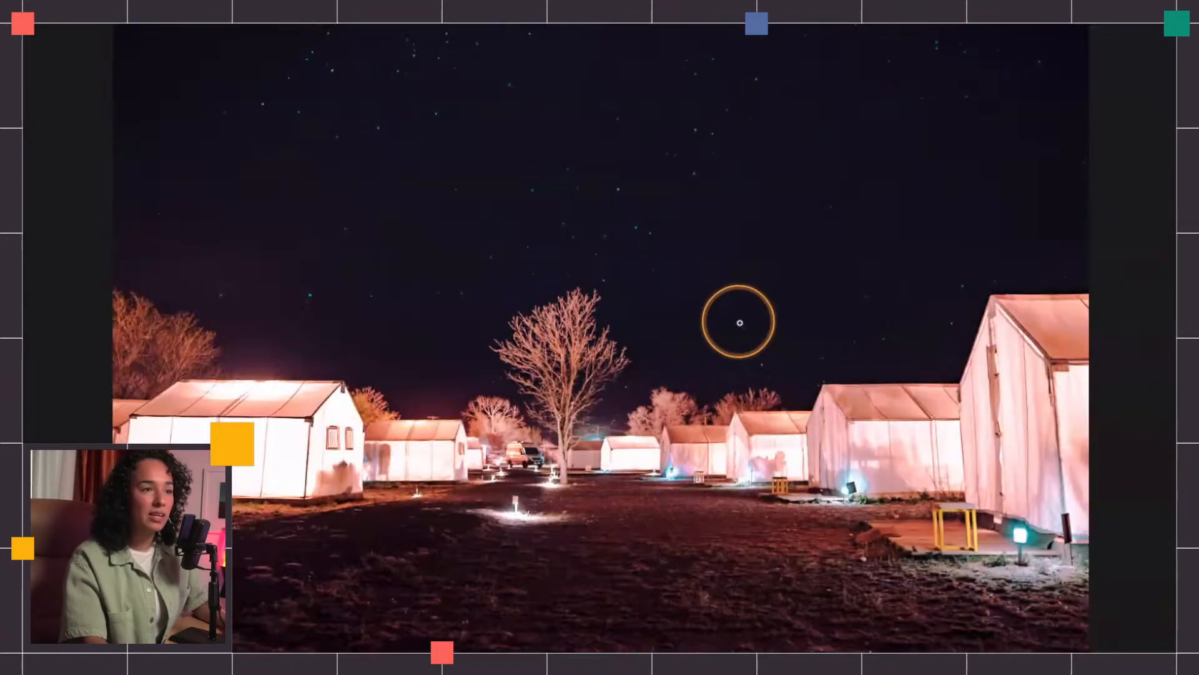
key("f")
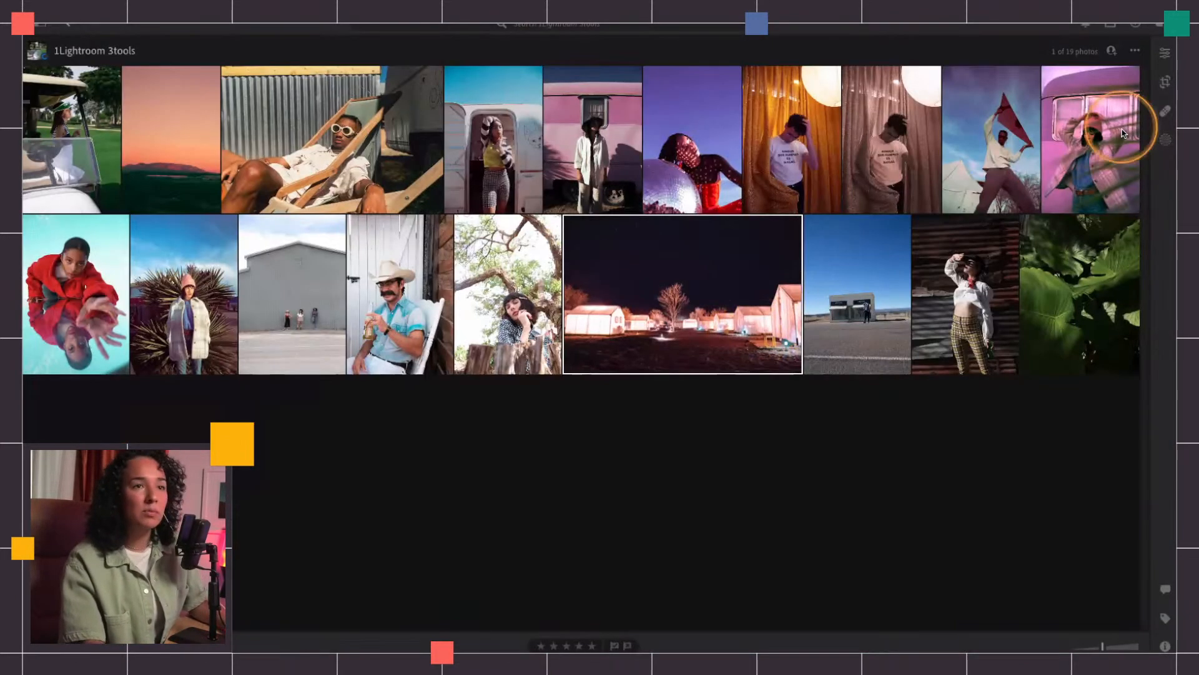
Step: Open the night tent photo in the Edit view and display the list of saved presets
left_click(1163, 56)
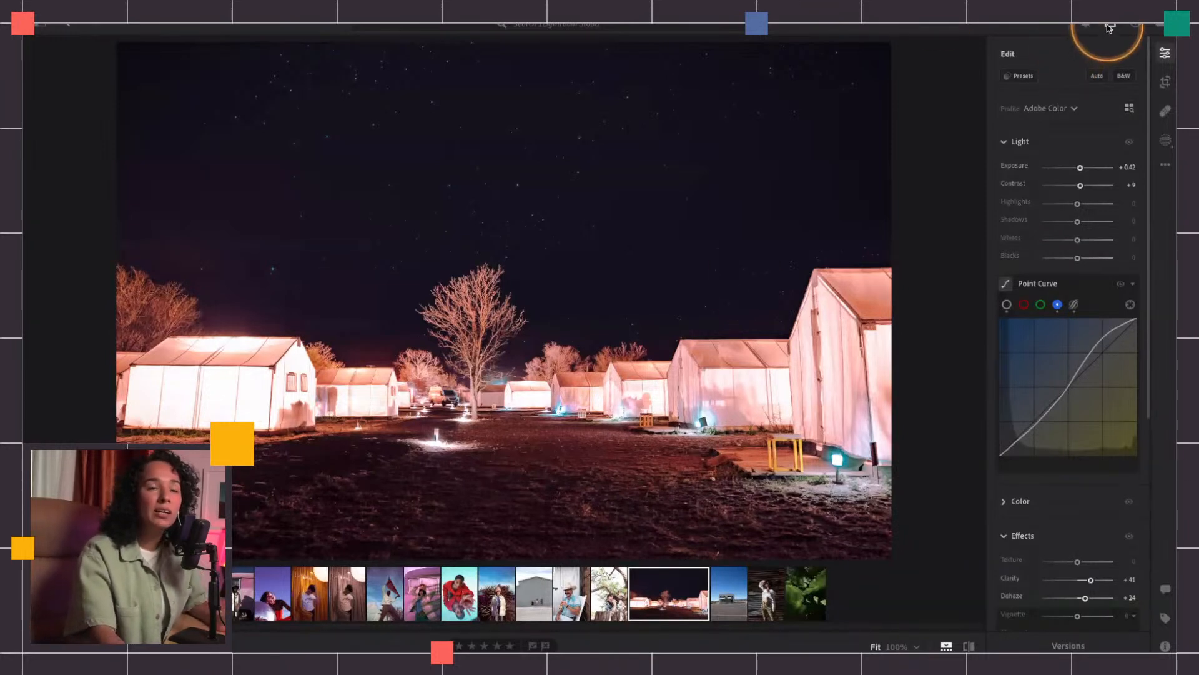
left_click(1023, 75)
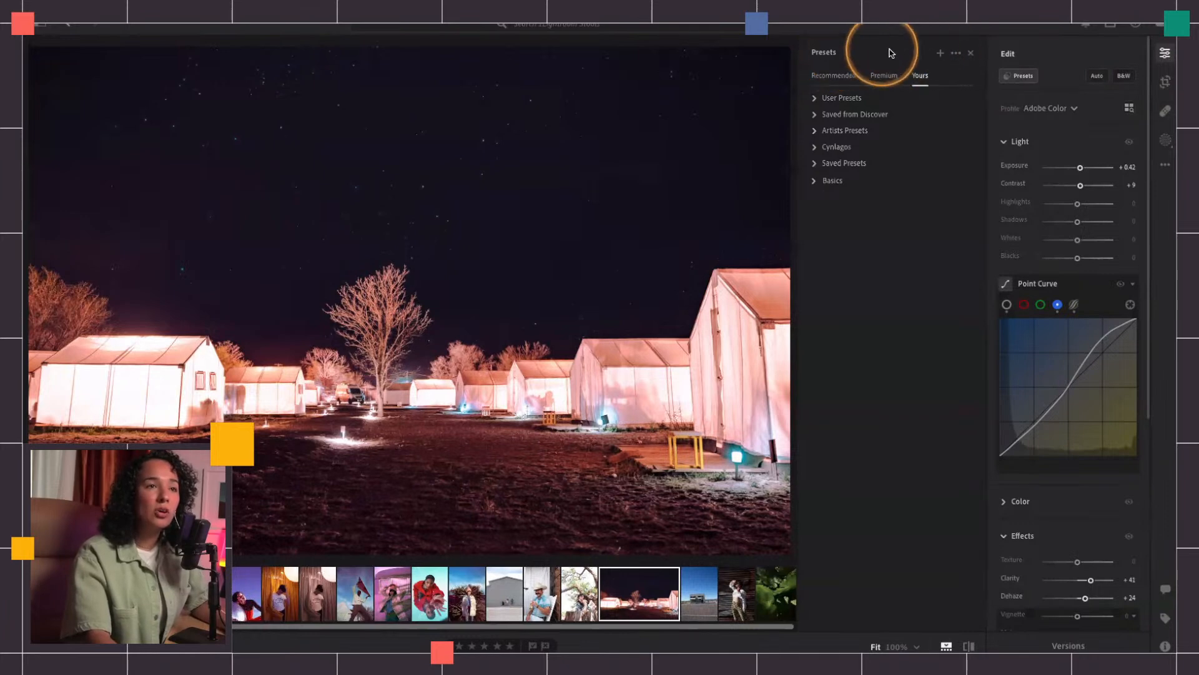
key("alt")
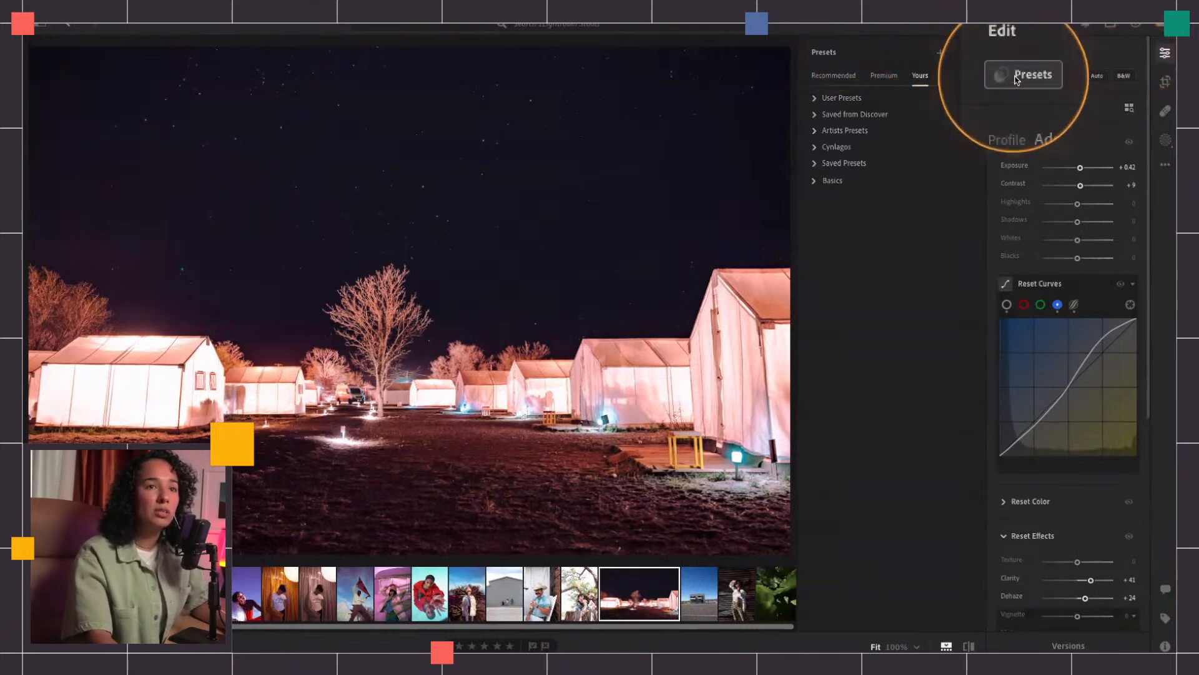
mouse_move(1016, 79)
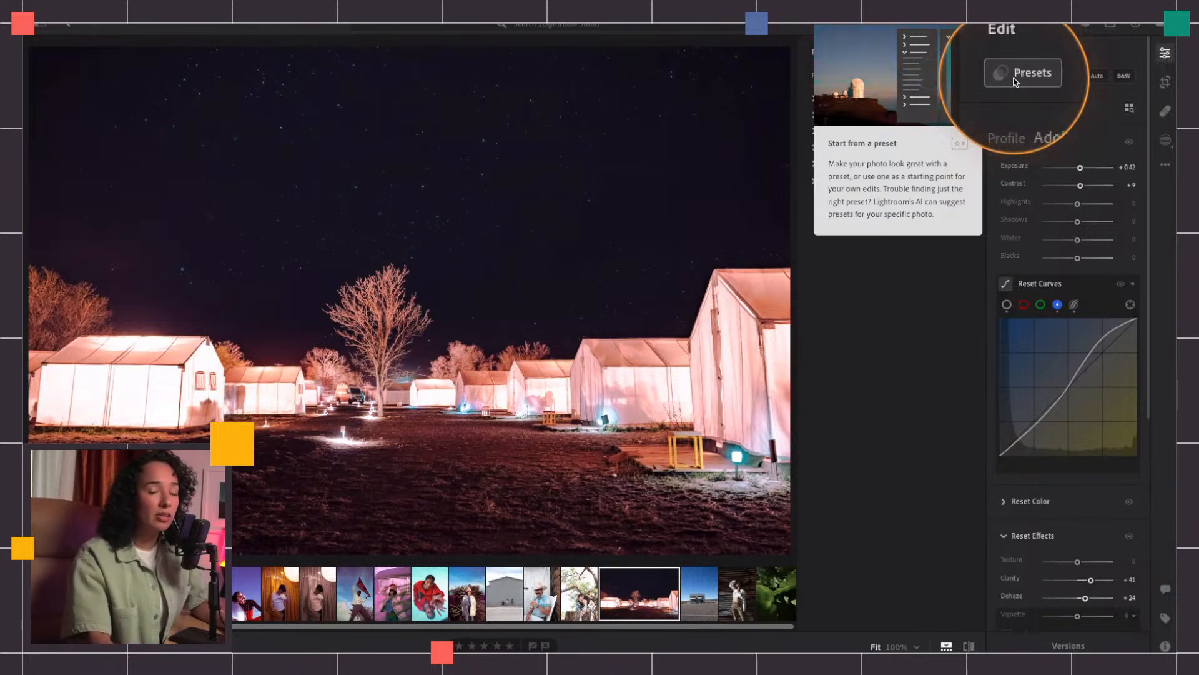
left_click(1019, 75)
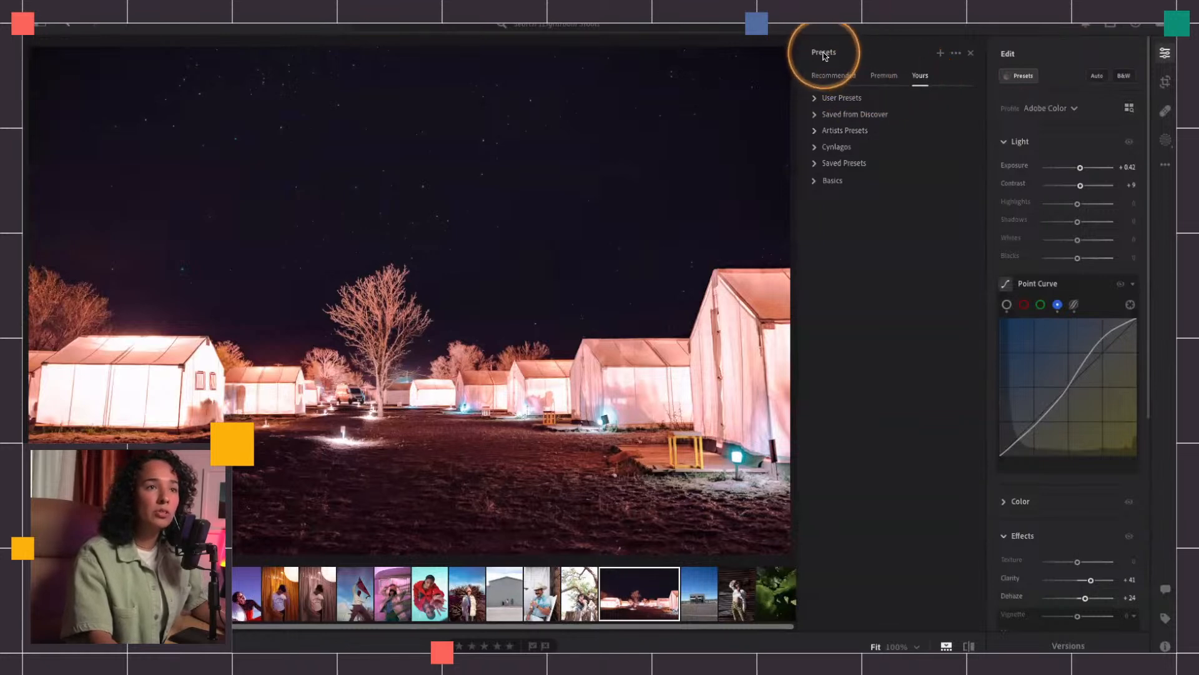
key("alt")
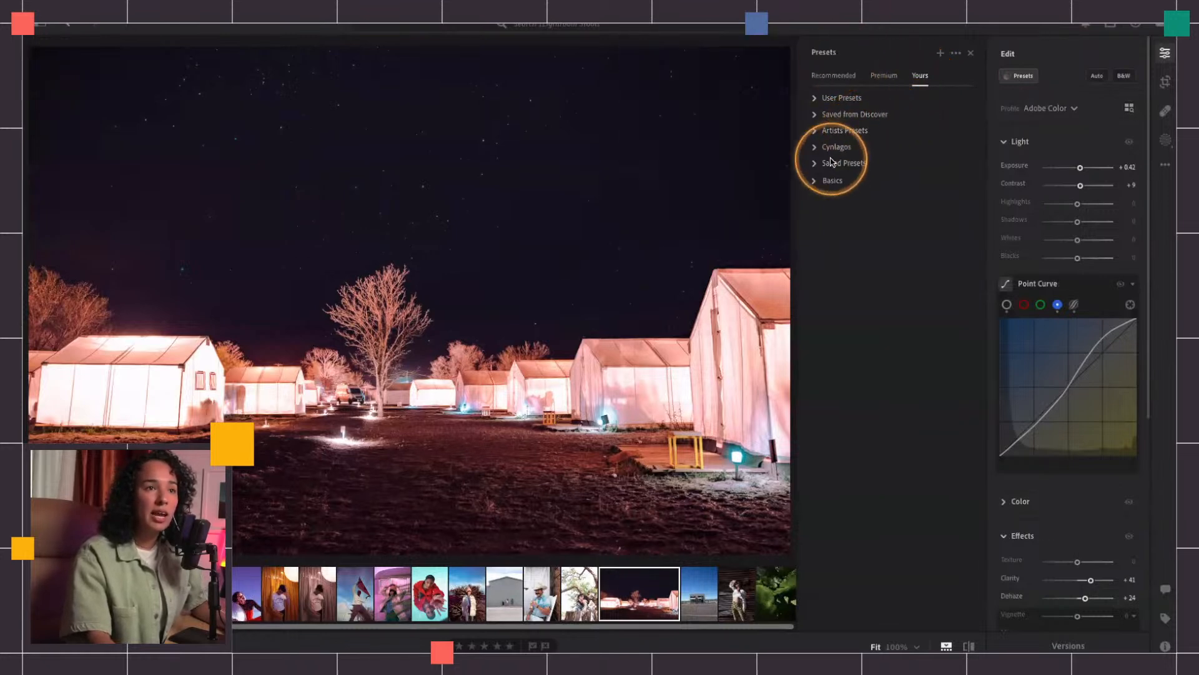
Step: Look through the presets in the creator's own preset group and collapse the group again
left_click(818, 148)
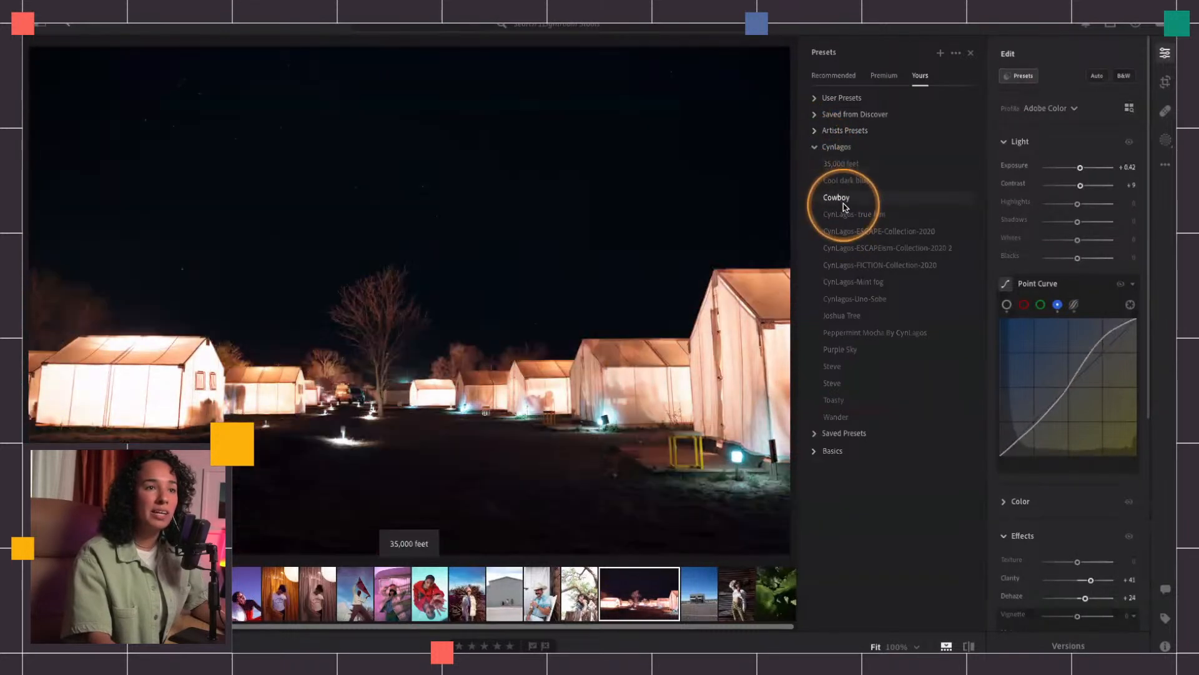
key("alt")
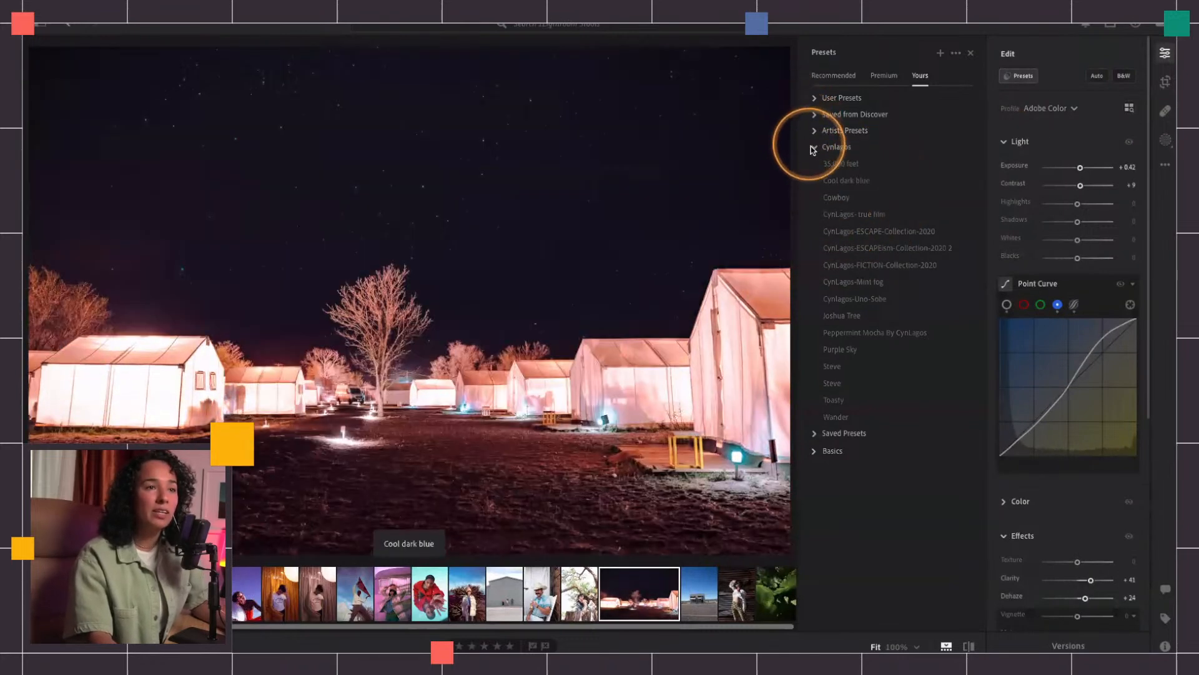
left_click(814, 147)
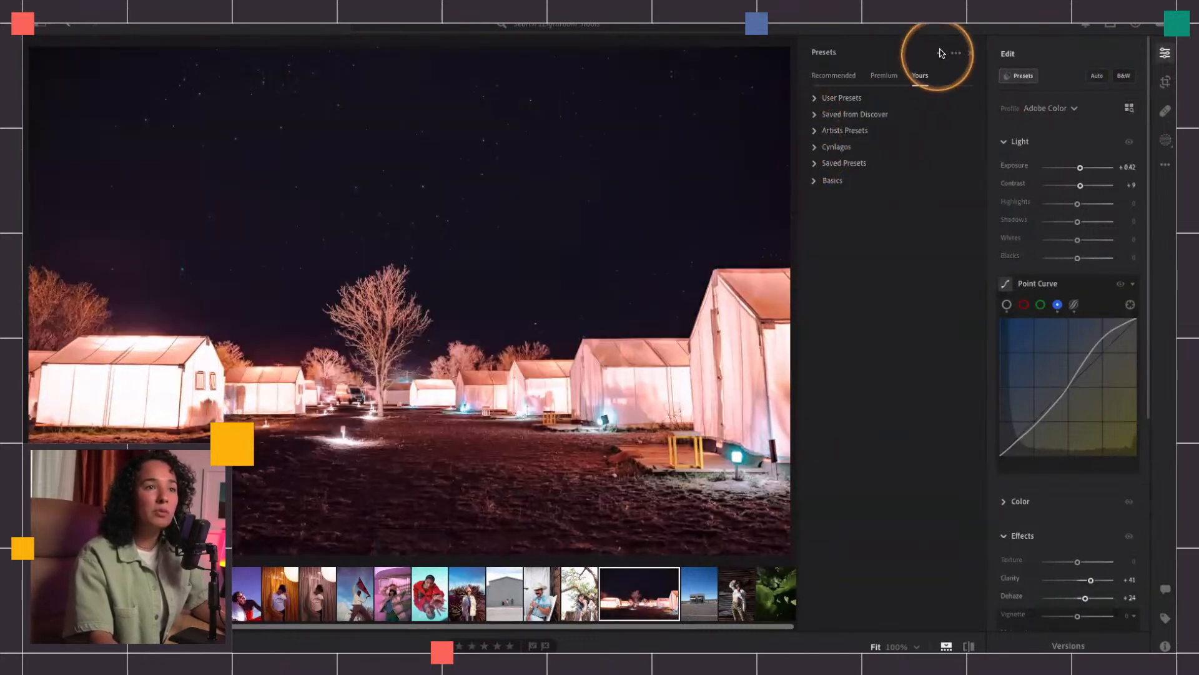
key("alt")
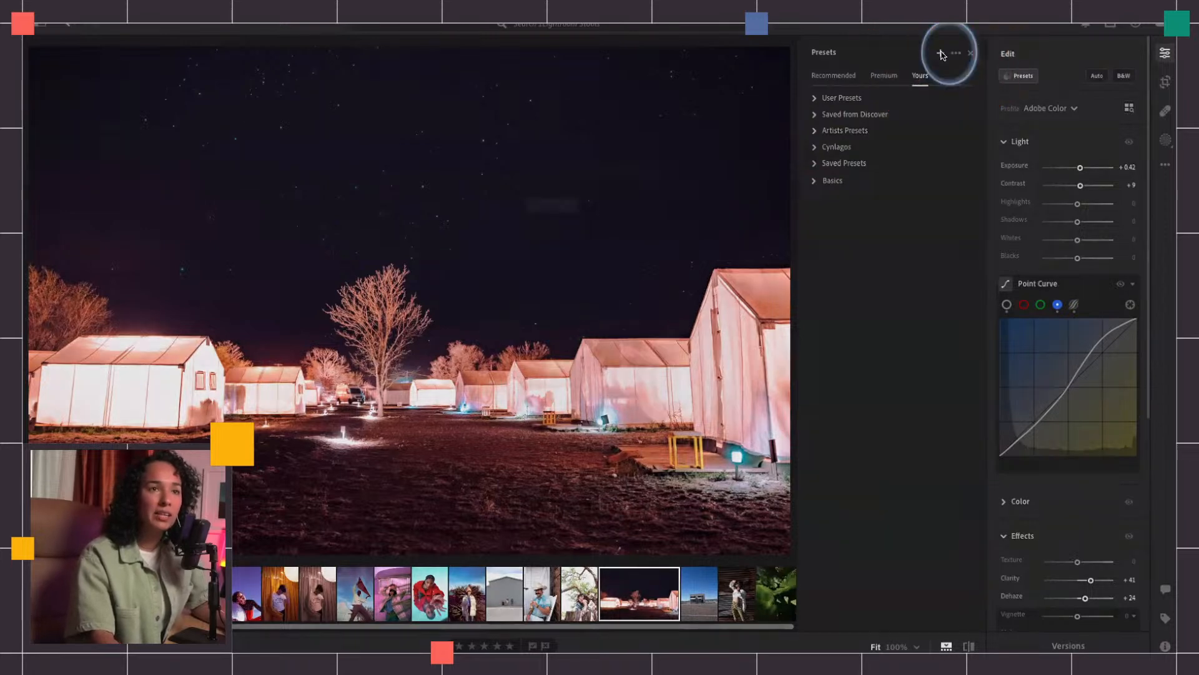
Step: Start a new preset from the night photo's edits, name it Midnight orion and keep Optics included
left_click(940, 52)
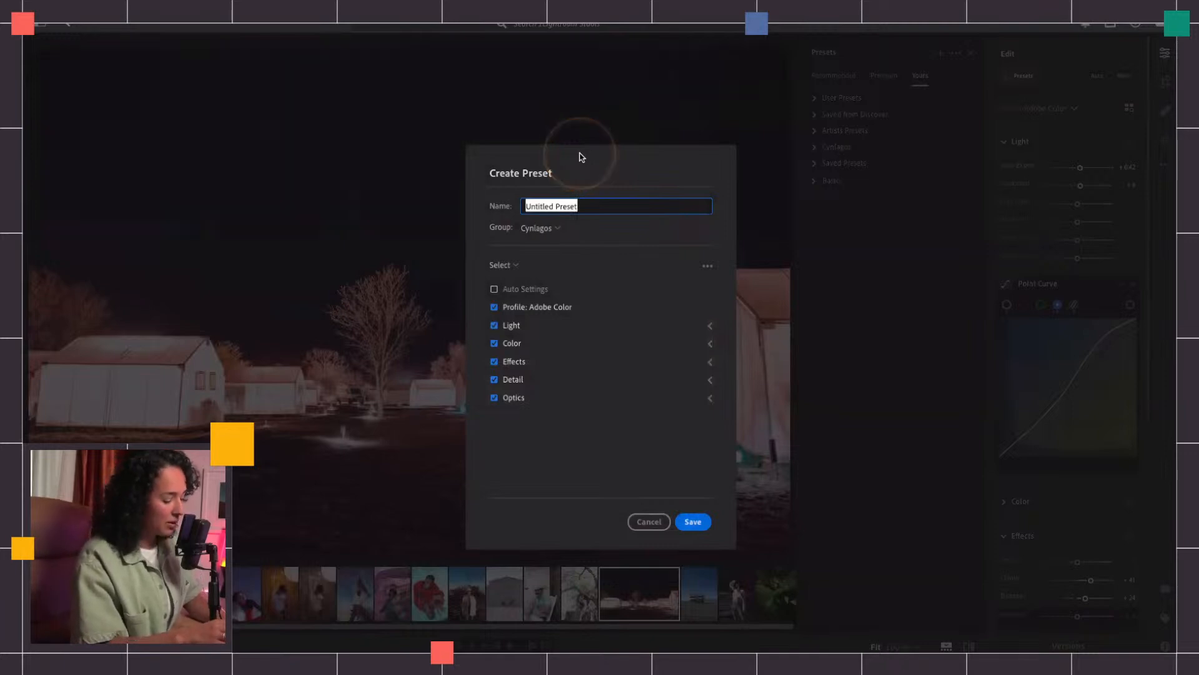
type("Midnight orion")
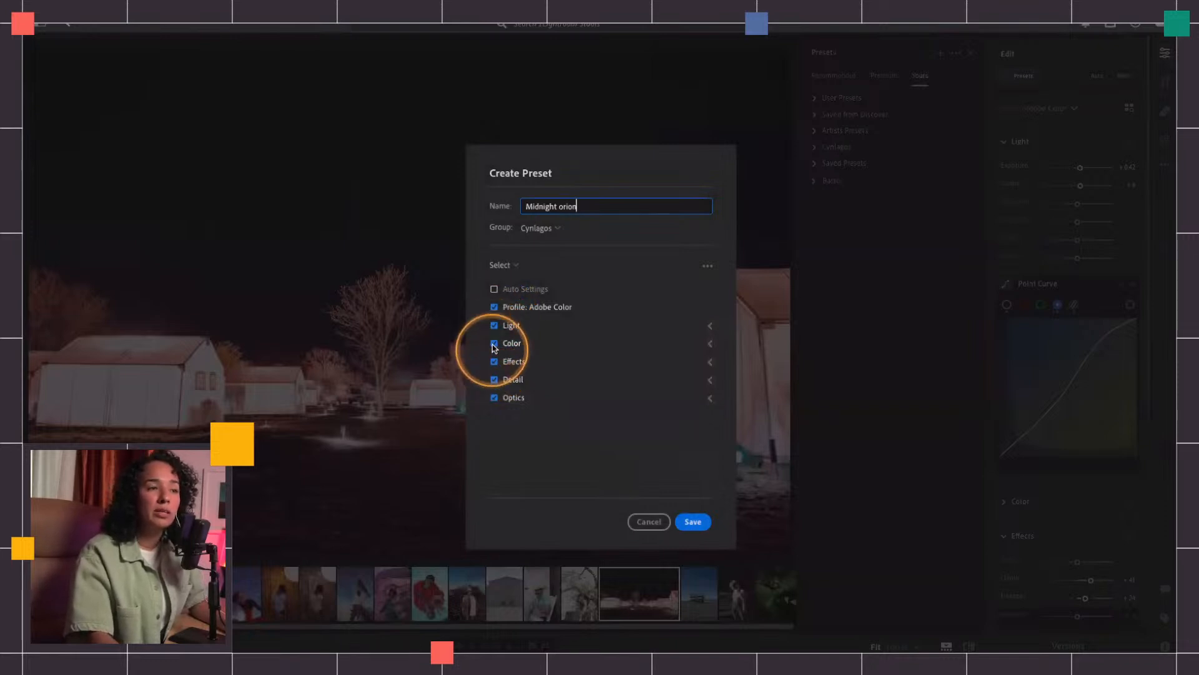
left_click(494, 399)
left_click(495, 399)
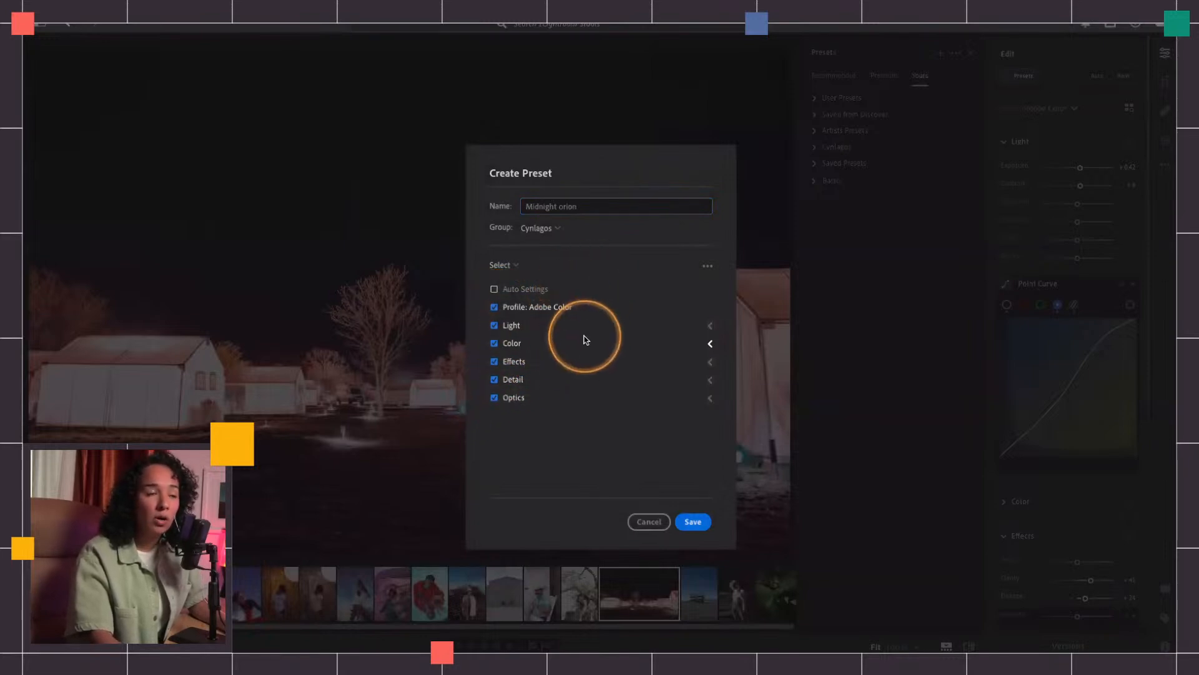
Step: Check the Color settings and the group chosen for the Midnight orion preset, and save it
left_click(710, 344)
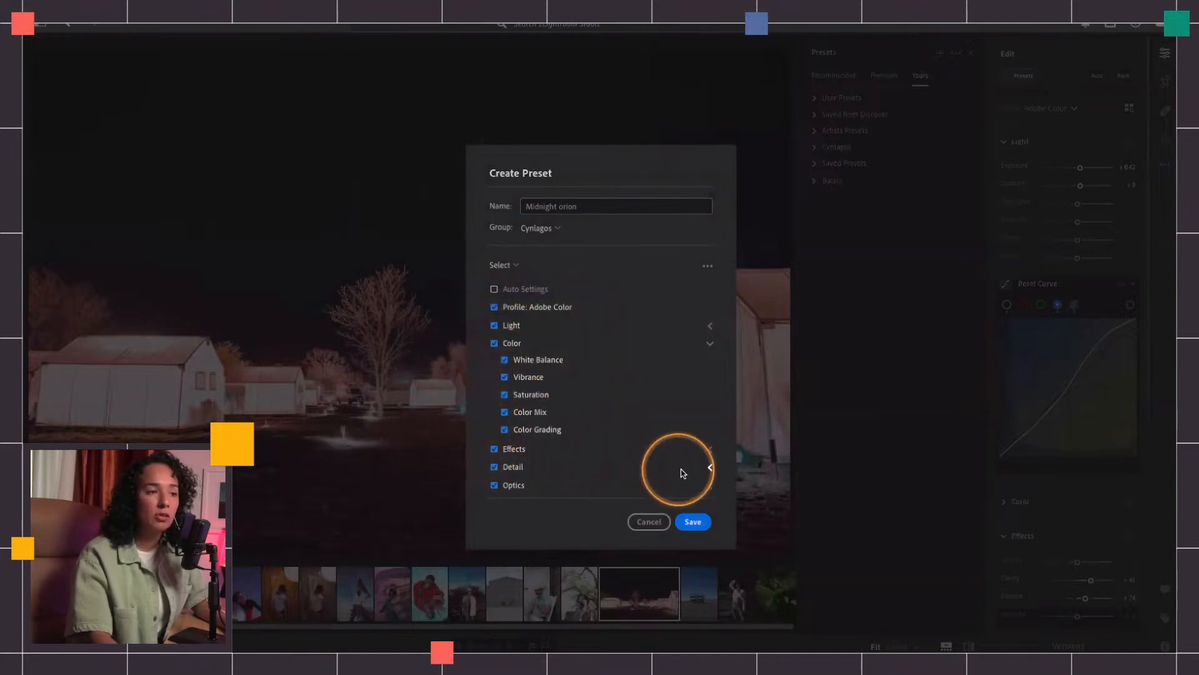
left_click(709, 343)
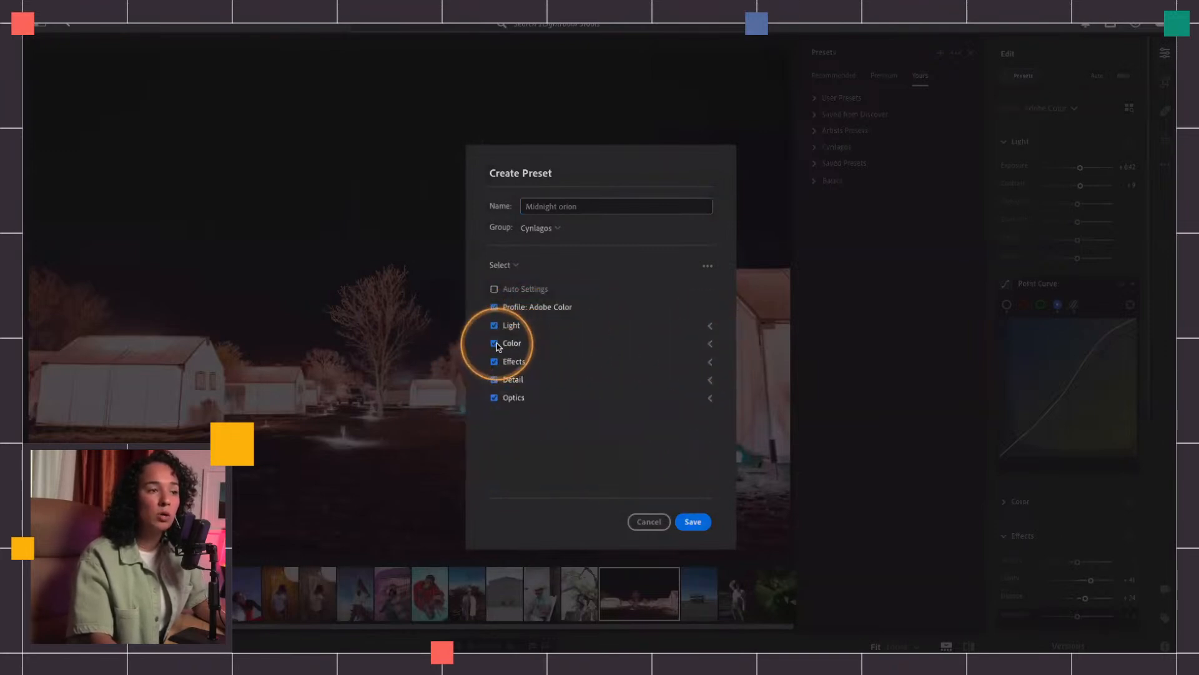
left_click(543, 232)
left_click(545, 228)
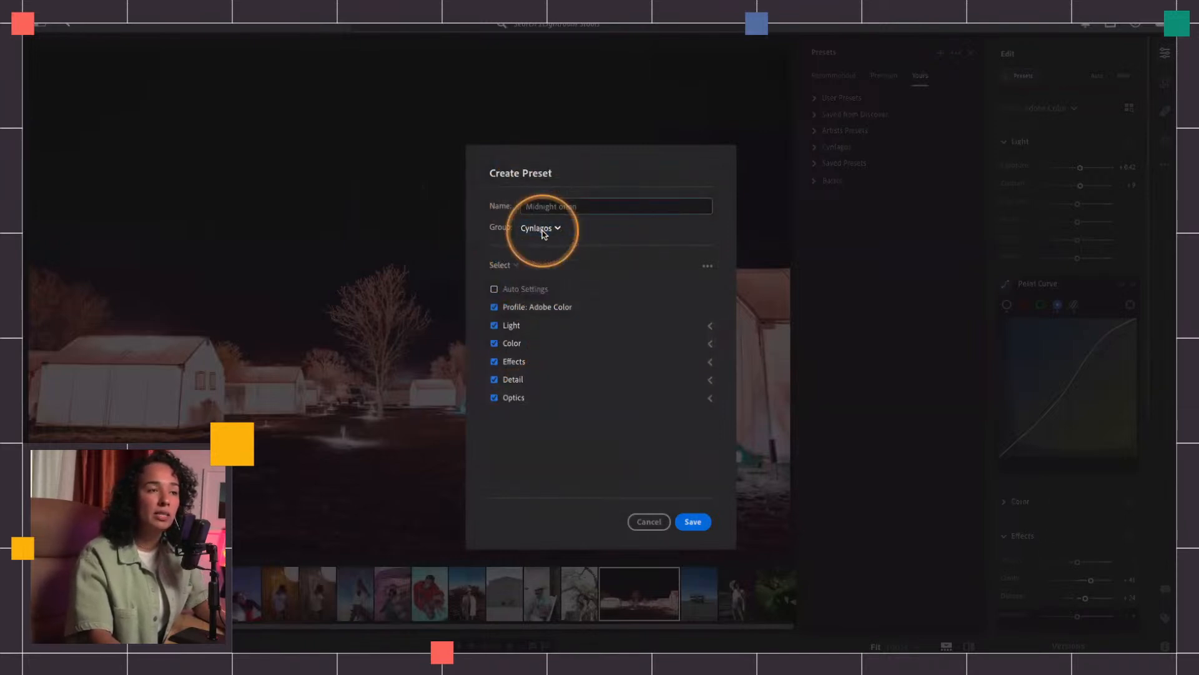
left_click(694, 523)
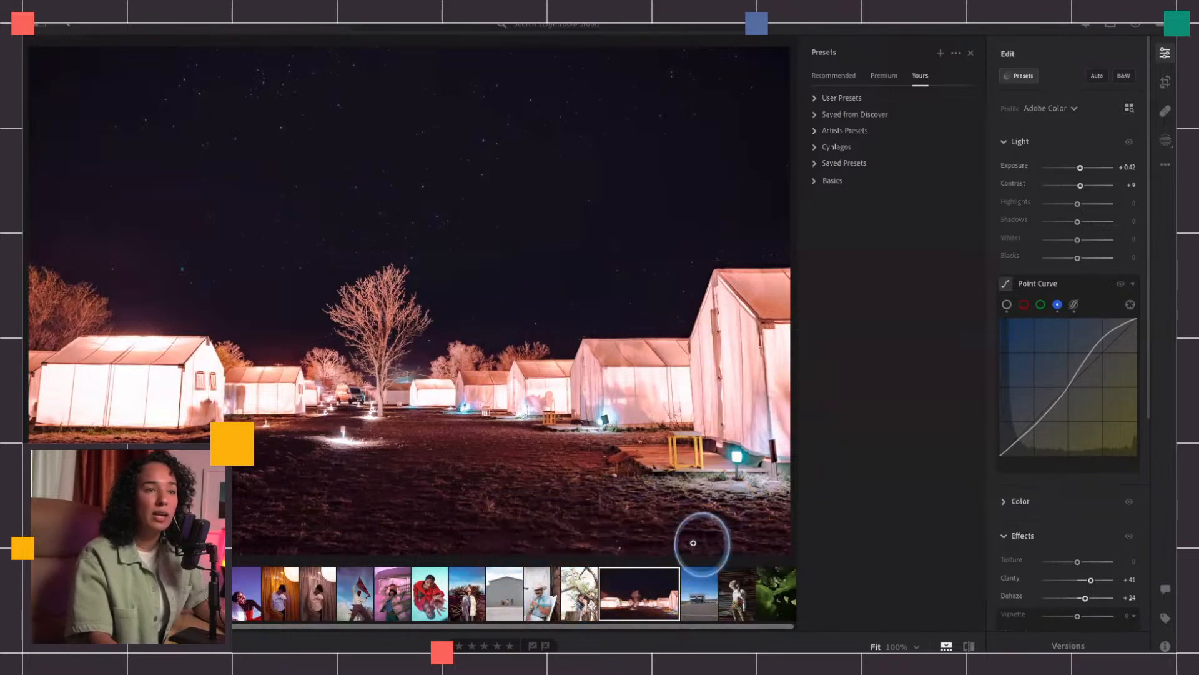
Step: Apply the Midnight orion preset to the Prada storefront photo and set its Amount to 82
left_click(819, 150)
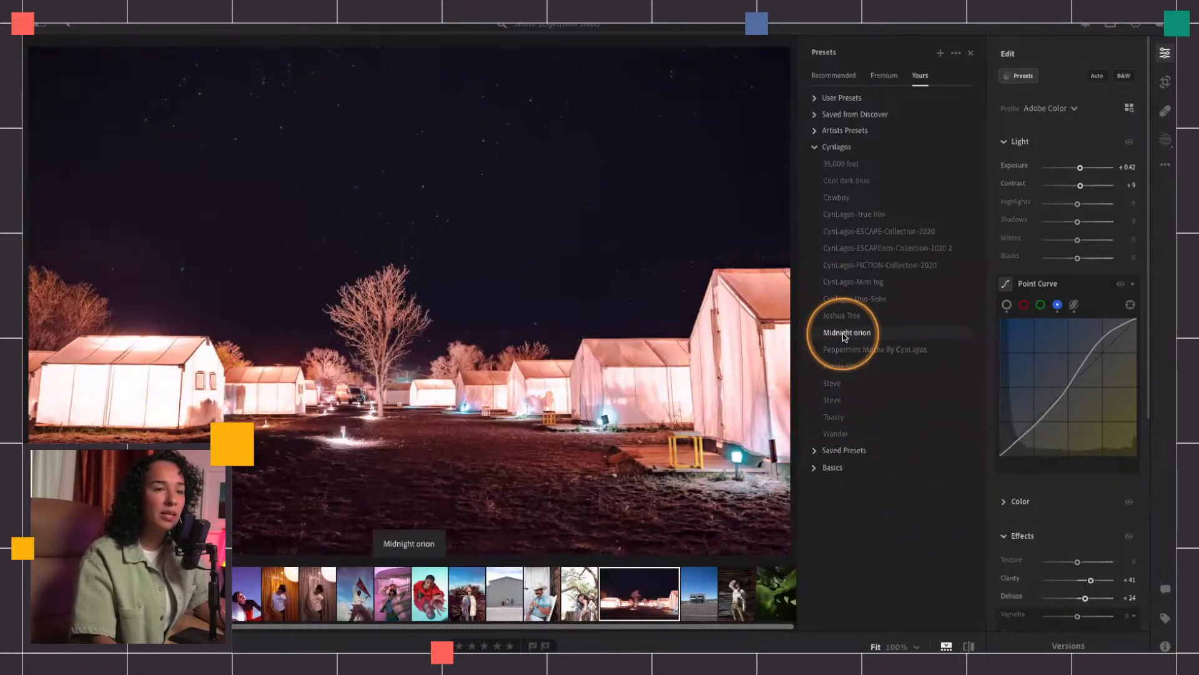
left_click(700, 597)
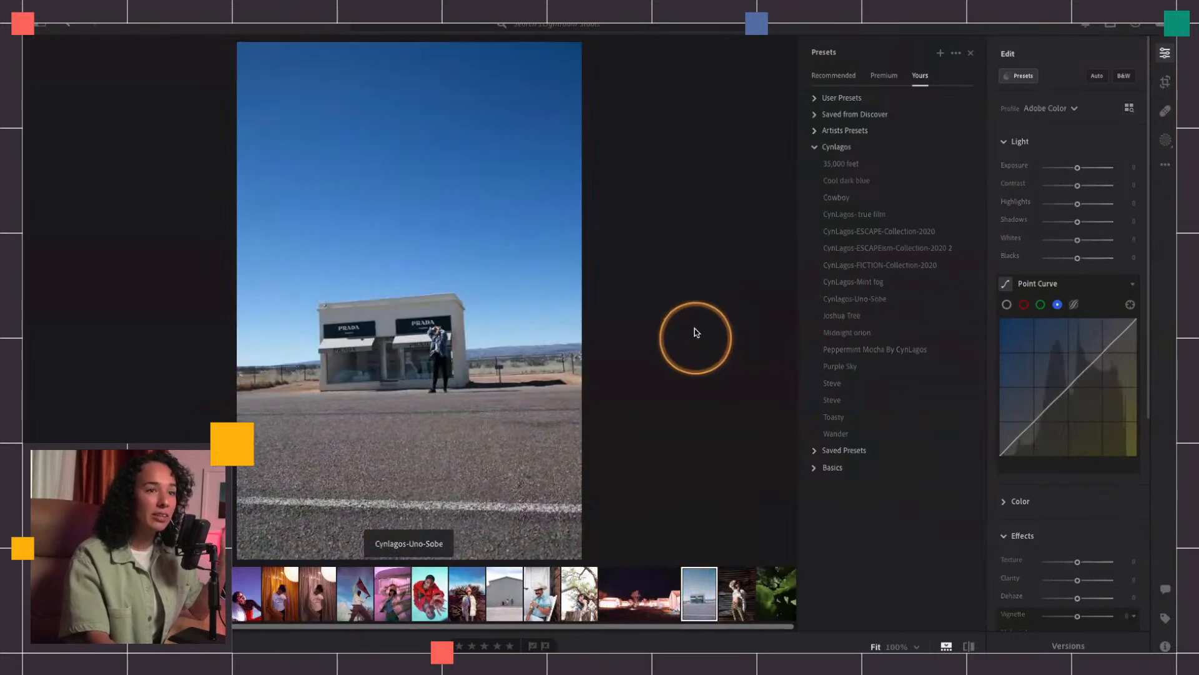
left_click(702, 251)
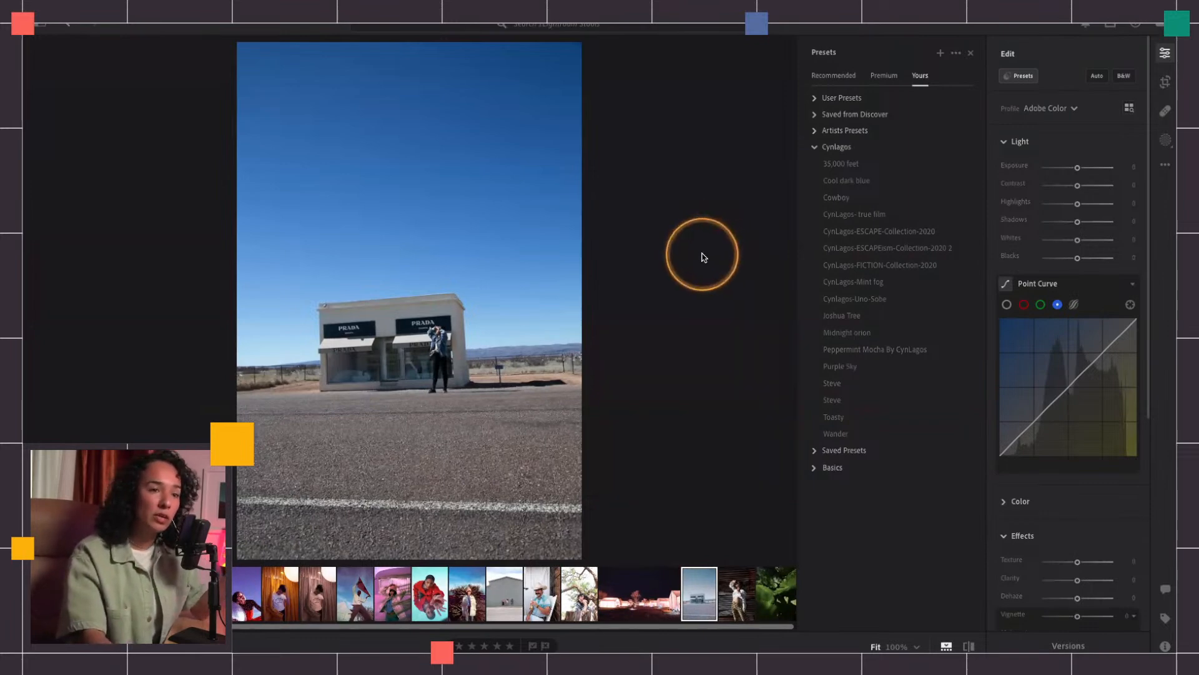
left_click(834, 335)
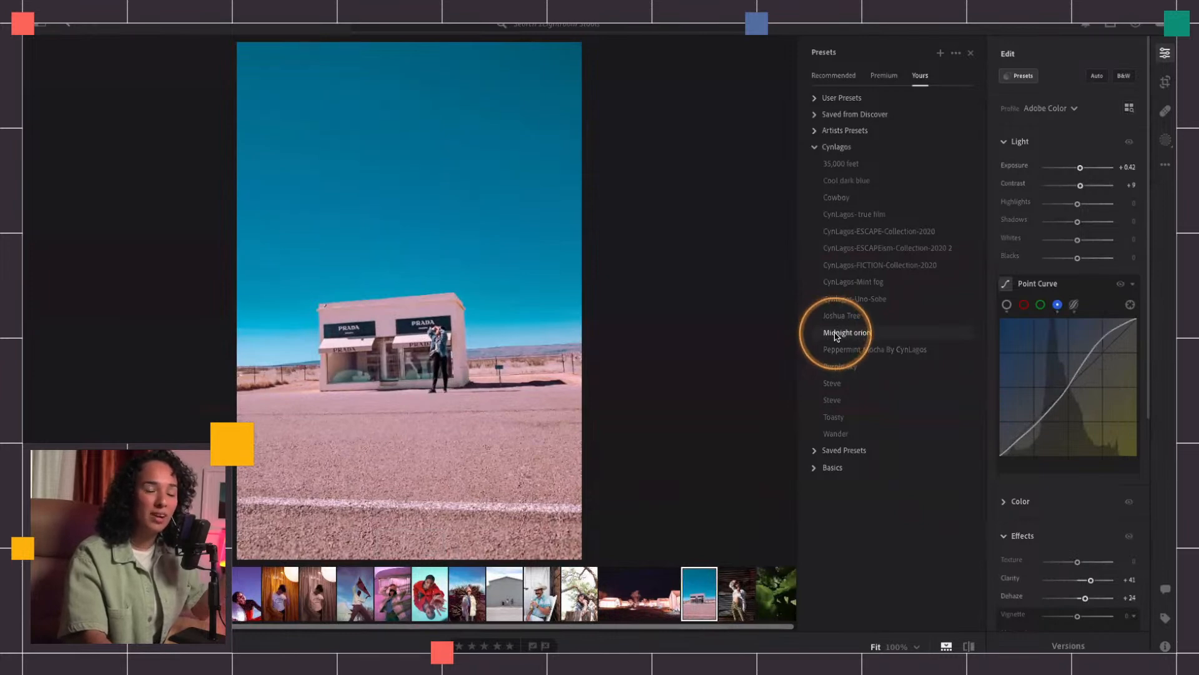
left_click(842, 336)
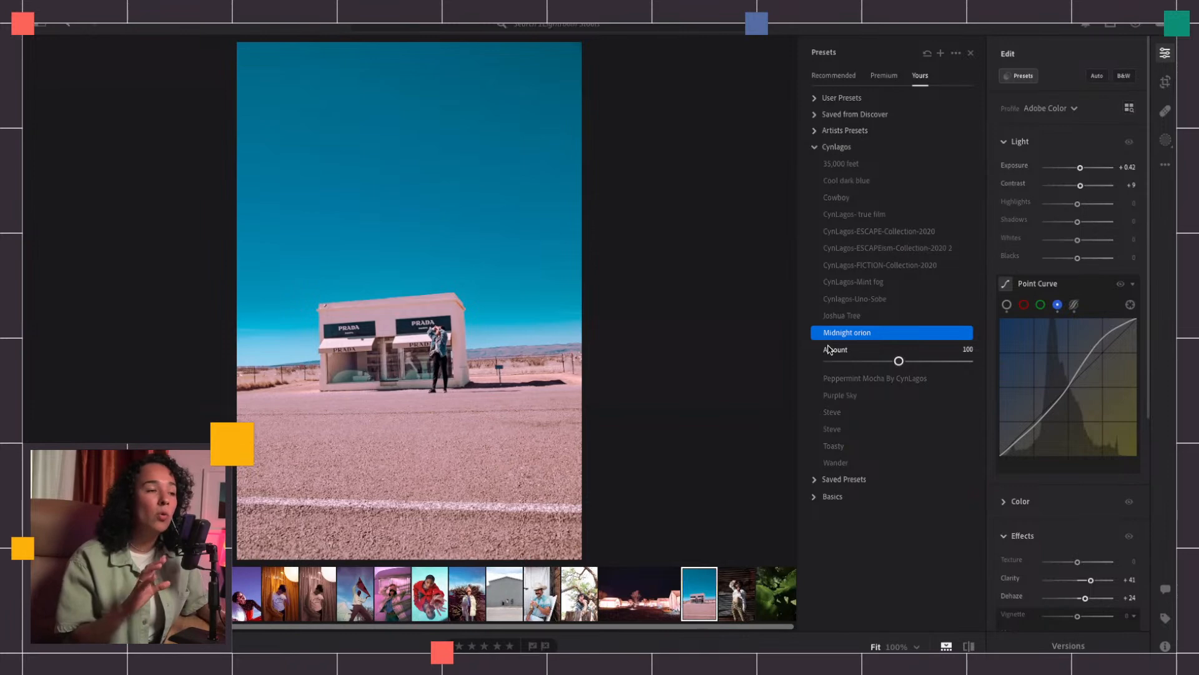
mouse_move(899, 361)
left_mouse_down()
mouse_move(911, 362)
mouse_move(887, 360)
mouse_move(921, 362)
mouse_move(875, 362)
mouse_move(887, 361)
left_mouse_up()
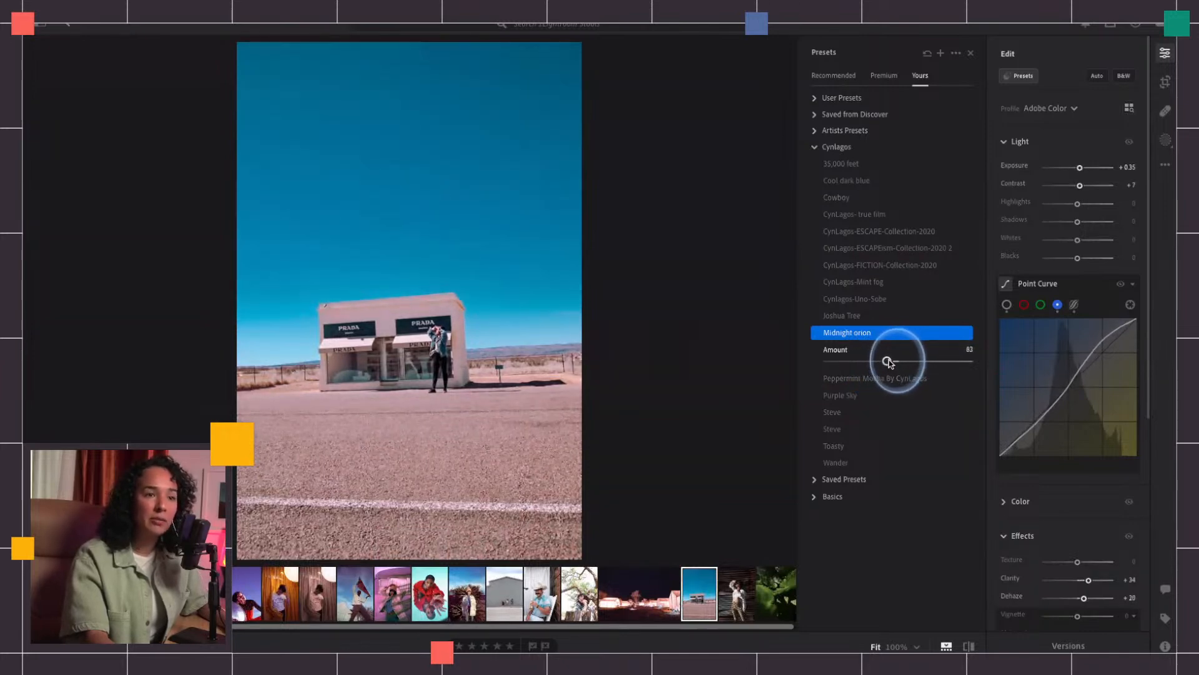
Step: Lower the storefront photo's Highlights to -18 and straighten its crop by about +2.60
left_click_drag(1079, 168, 1072, 206)
key("ctrl+z")
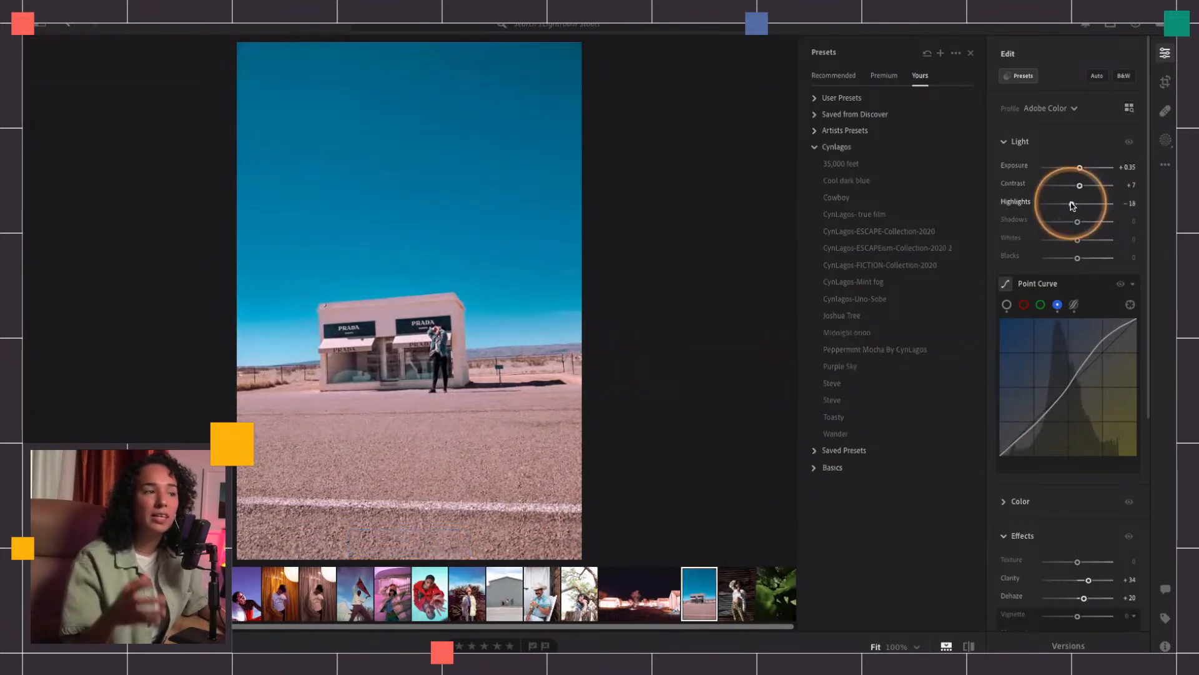
left_click(1165, 82)
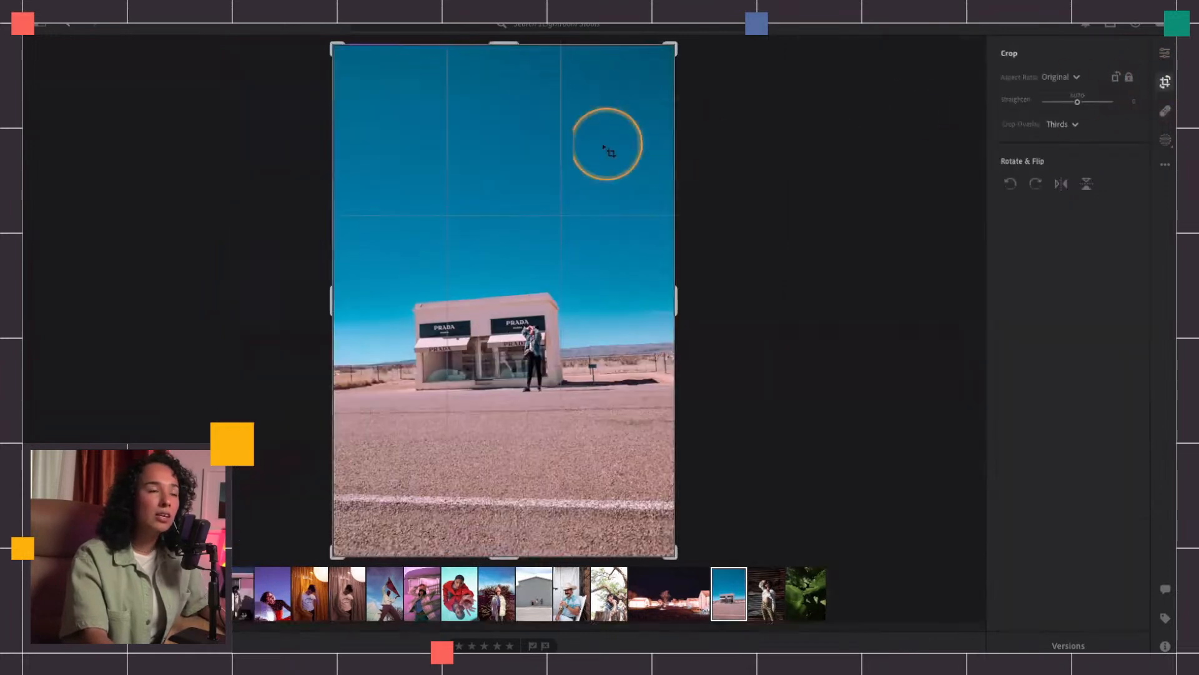
left_click_drag(710, 111, 712, 123)
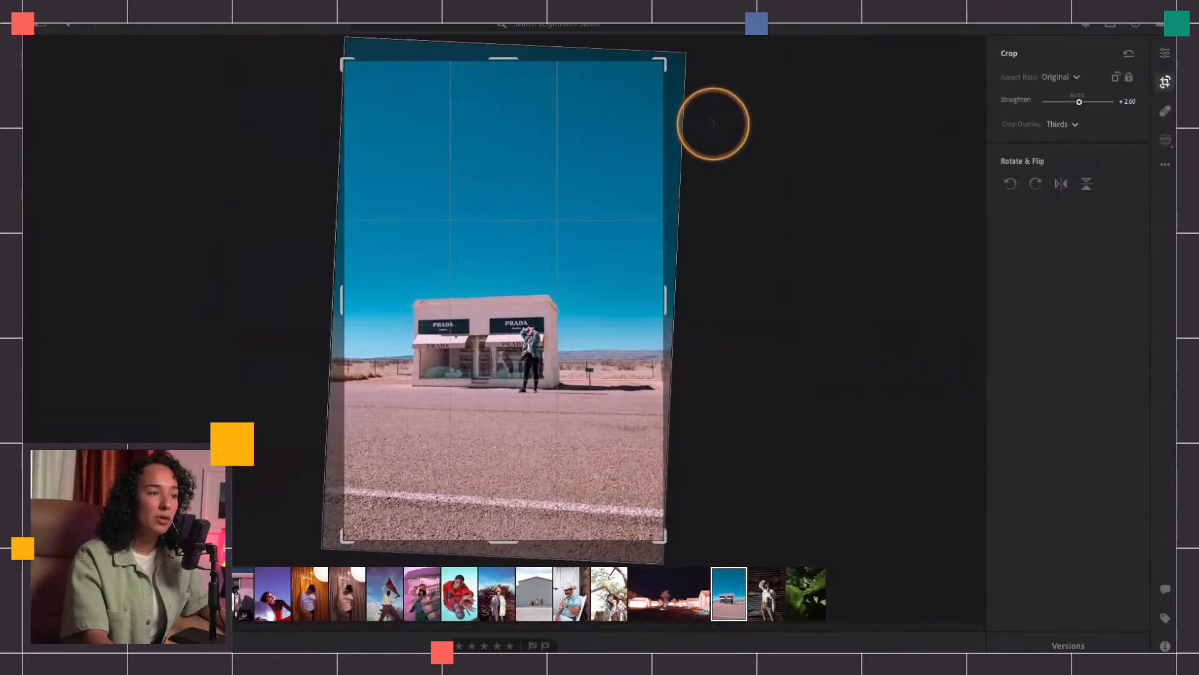
key("Return")
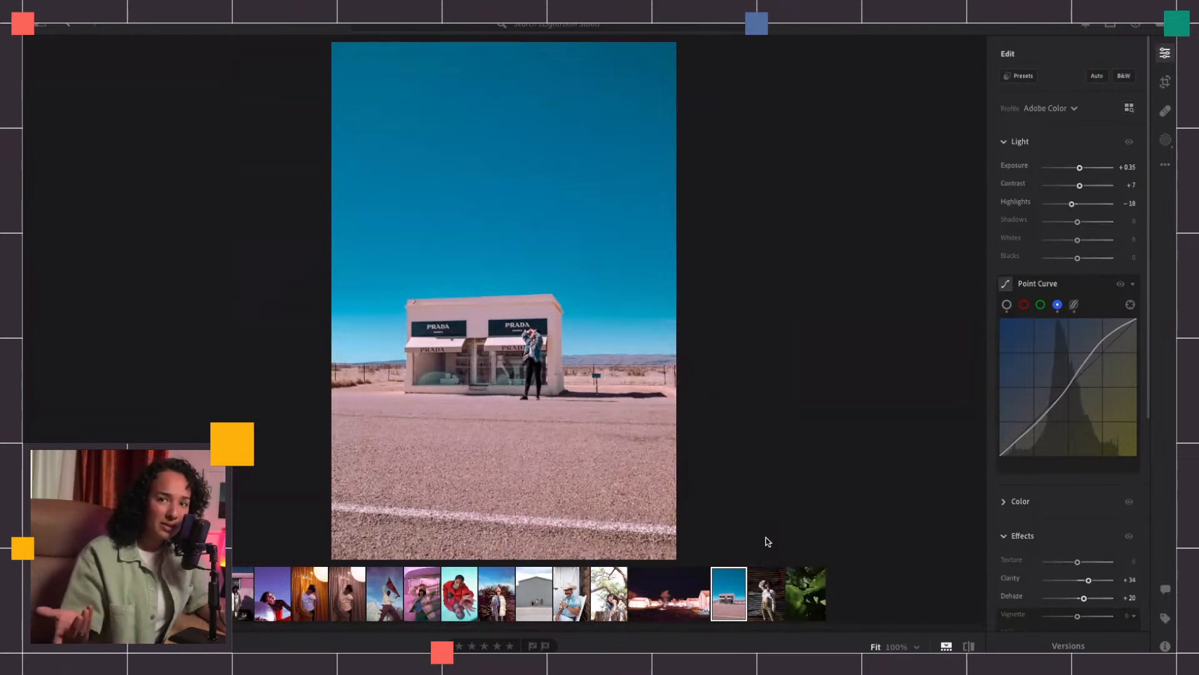
Step: Return to the night tent photo and start sharing its edit to Discover
left_click(674, 590)
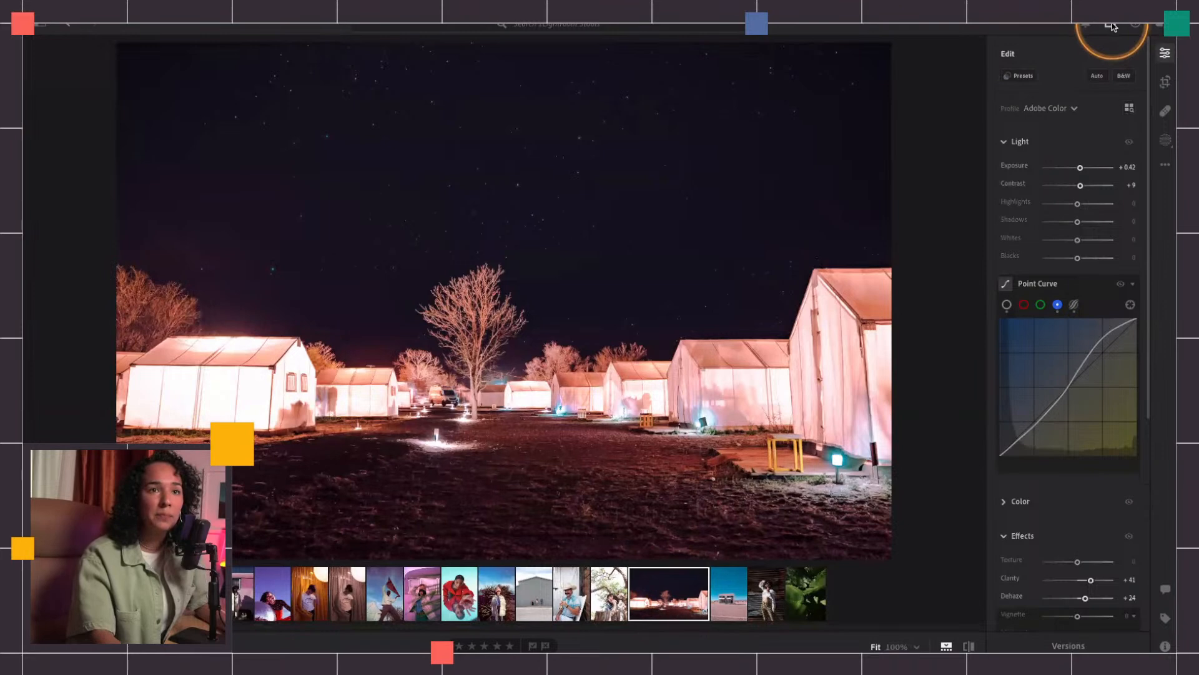
key("alt")
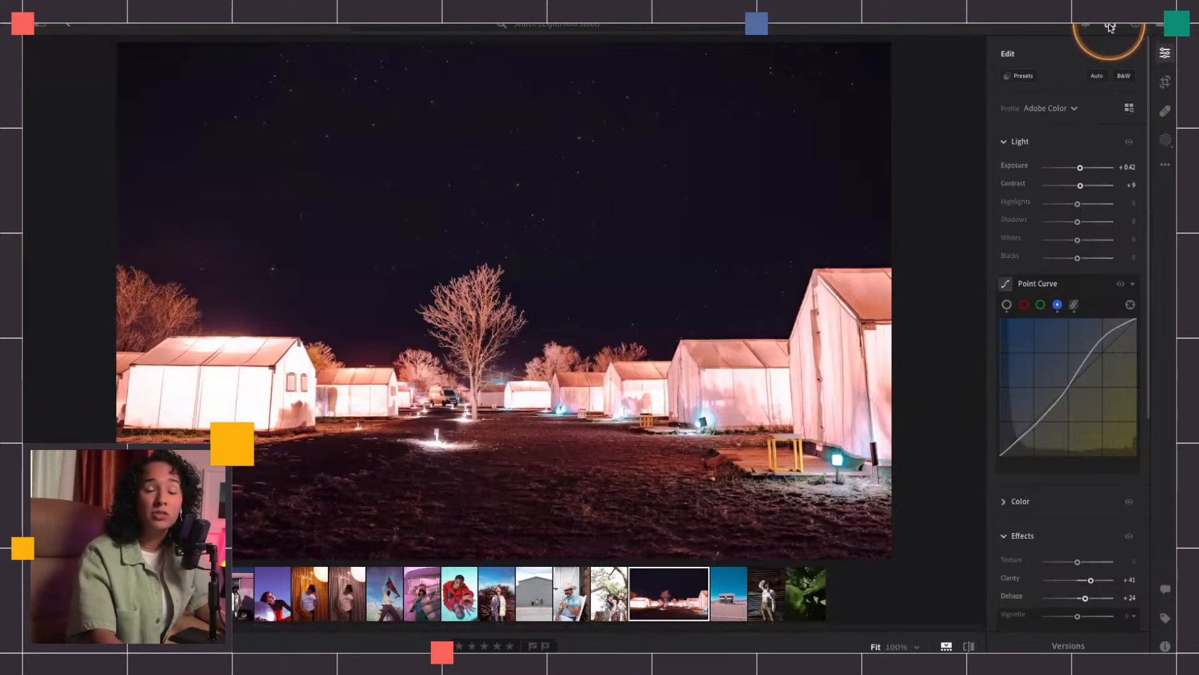
left_click(1110, 27)
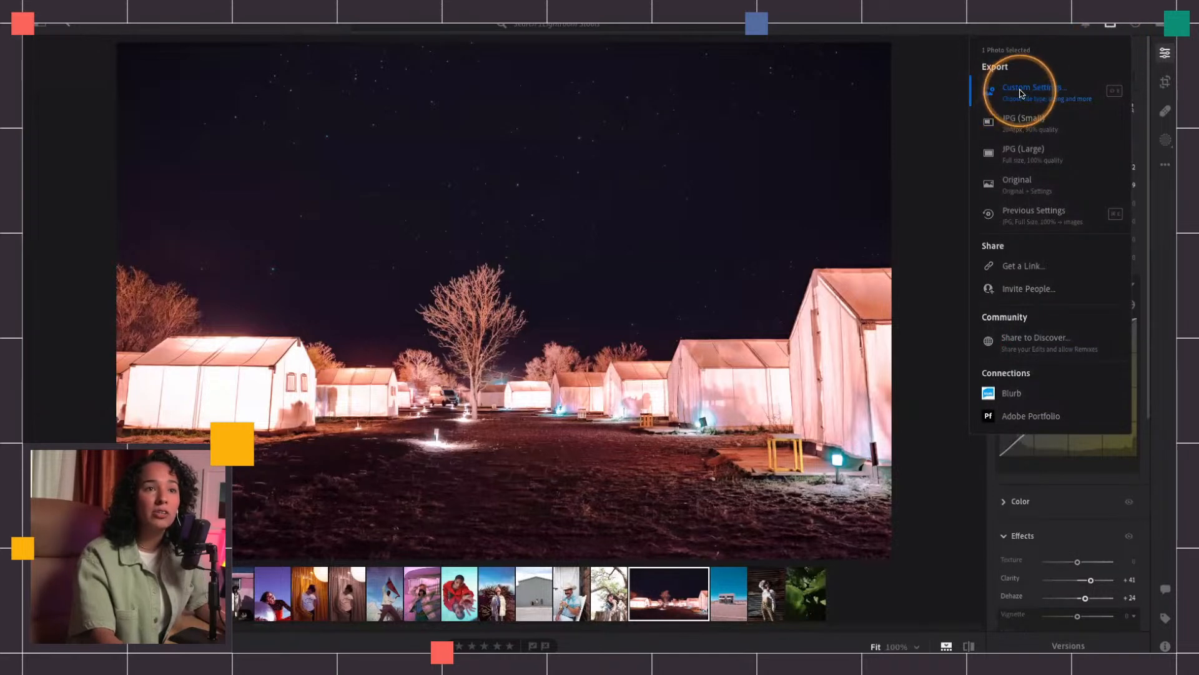
key("alt")
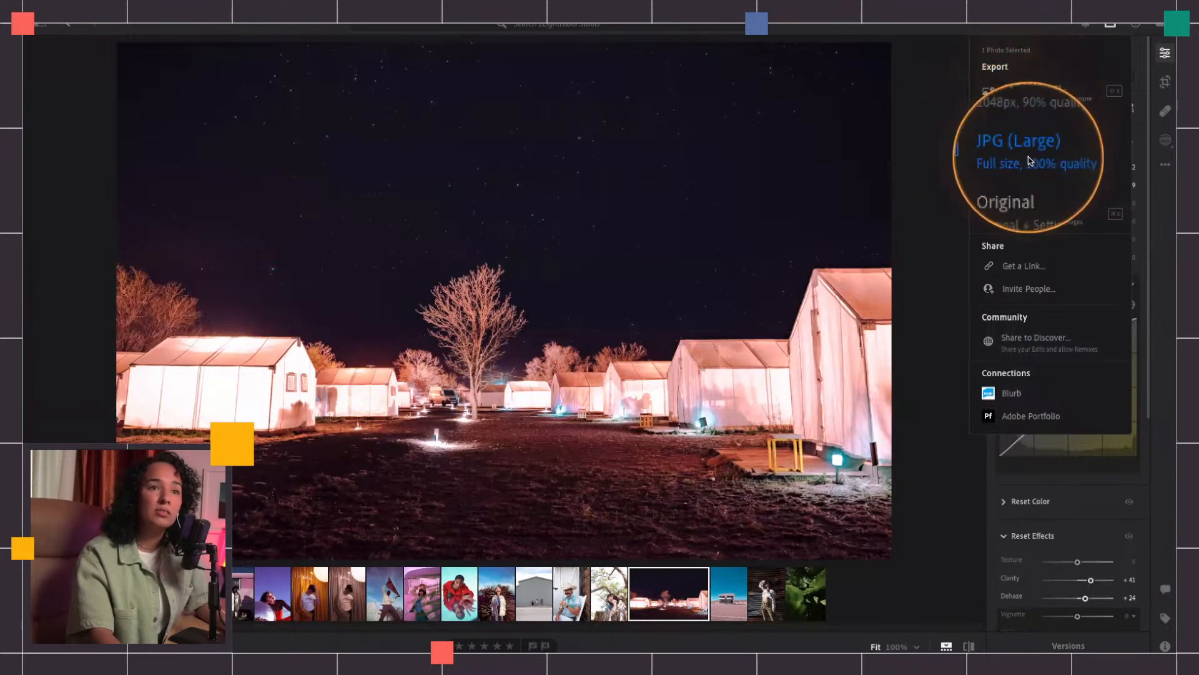
key("alt")
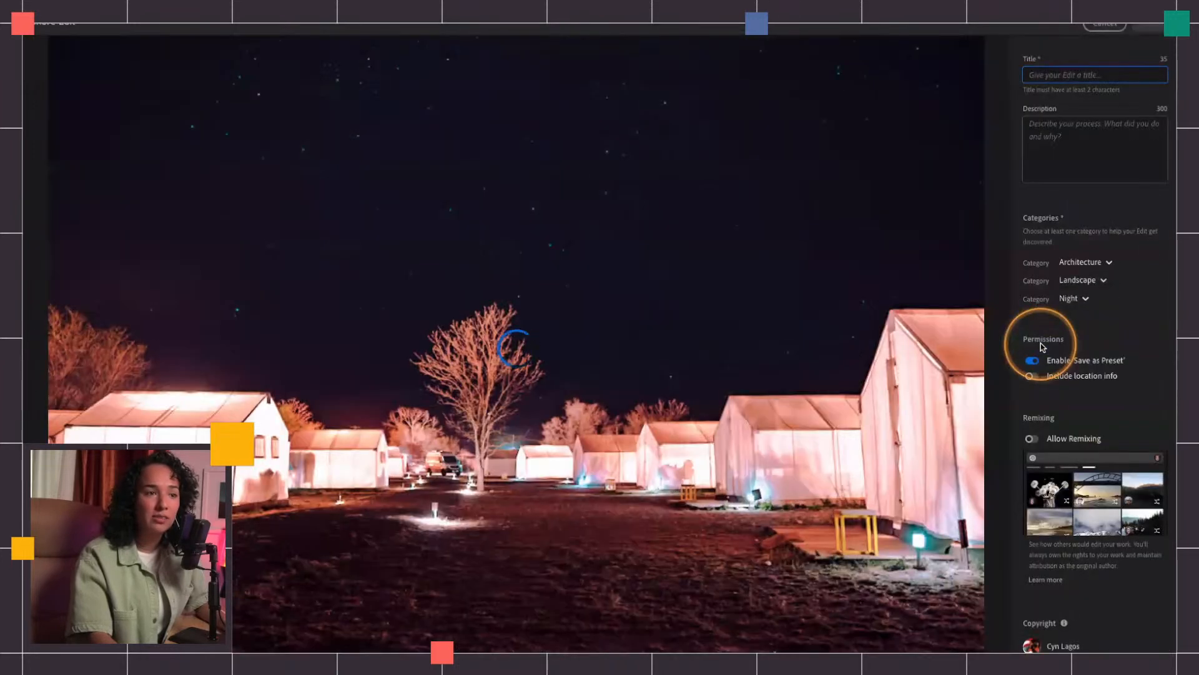
Step: Title the shared edit "orion" and go on to its description
left_click(1042, 75)
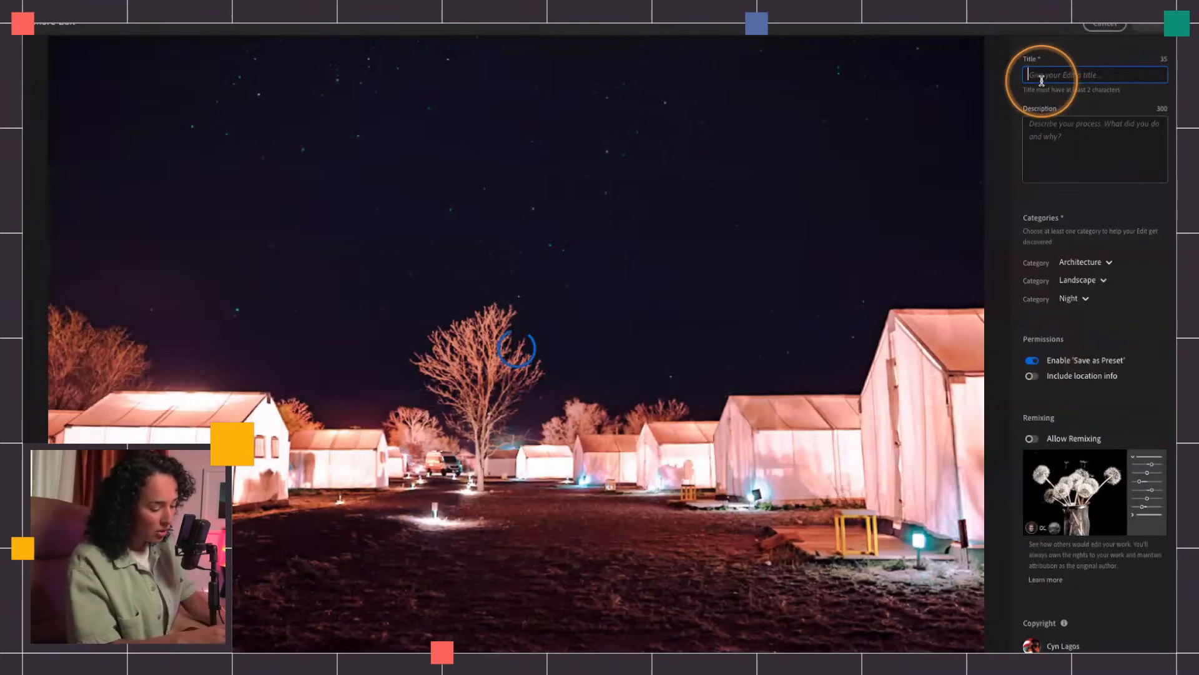
type("M")
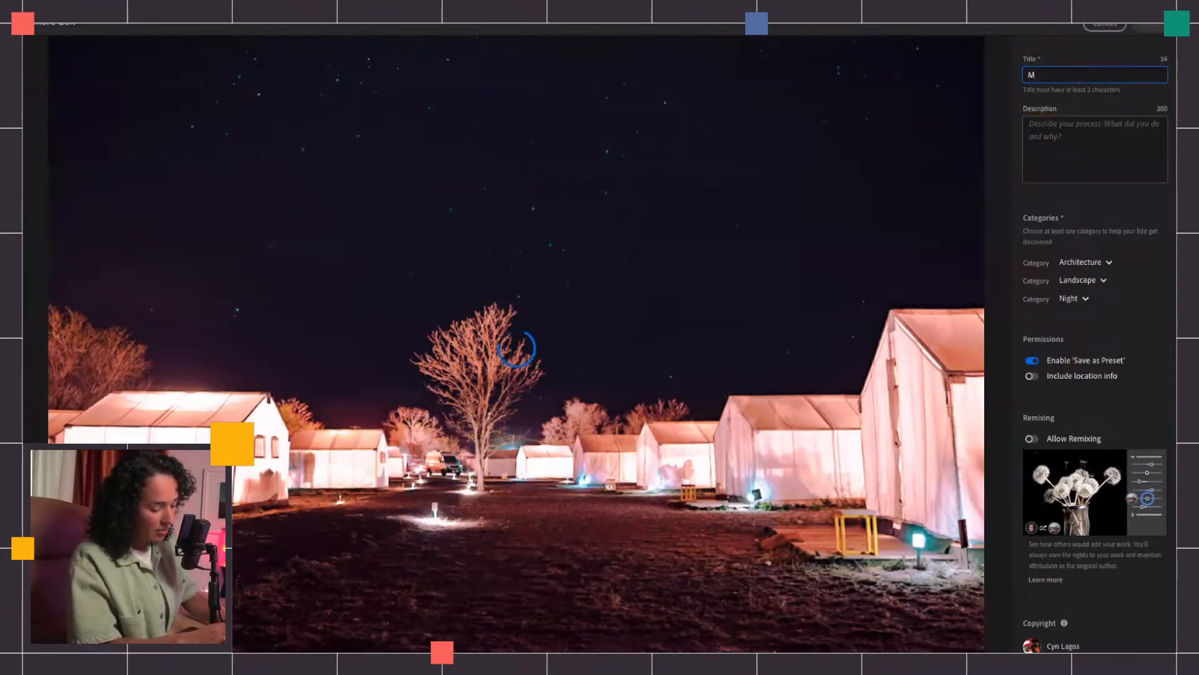
key("BackSpace")
type("orion")
left_click(1058, 131)
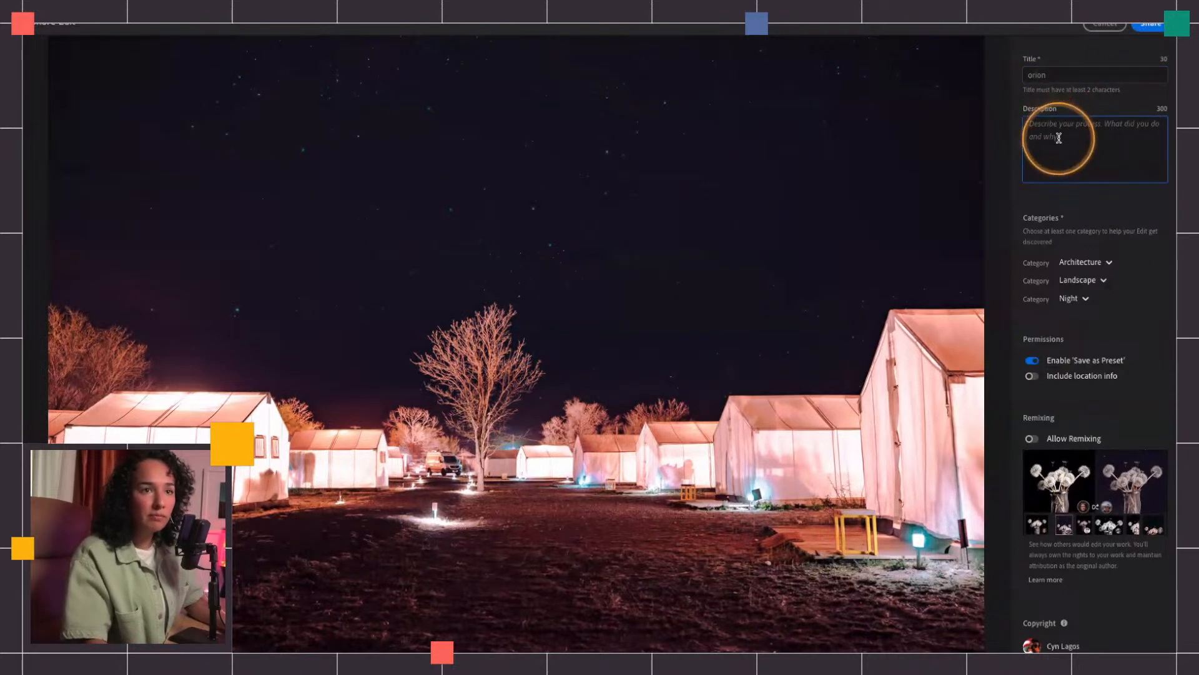
Step: Enter the description "Midnight photoshoot" and set the shared edit's first two categories to Nature and Landscape
type("Midnight photoshoot")
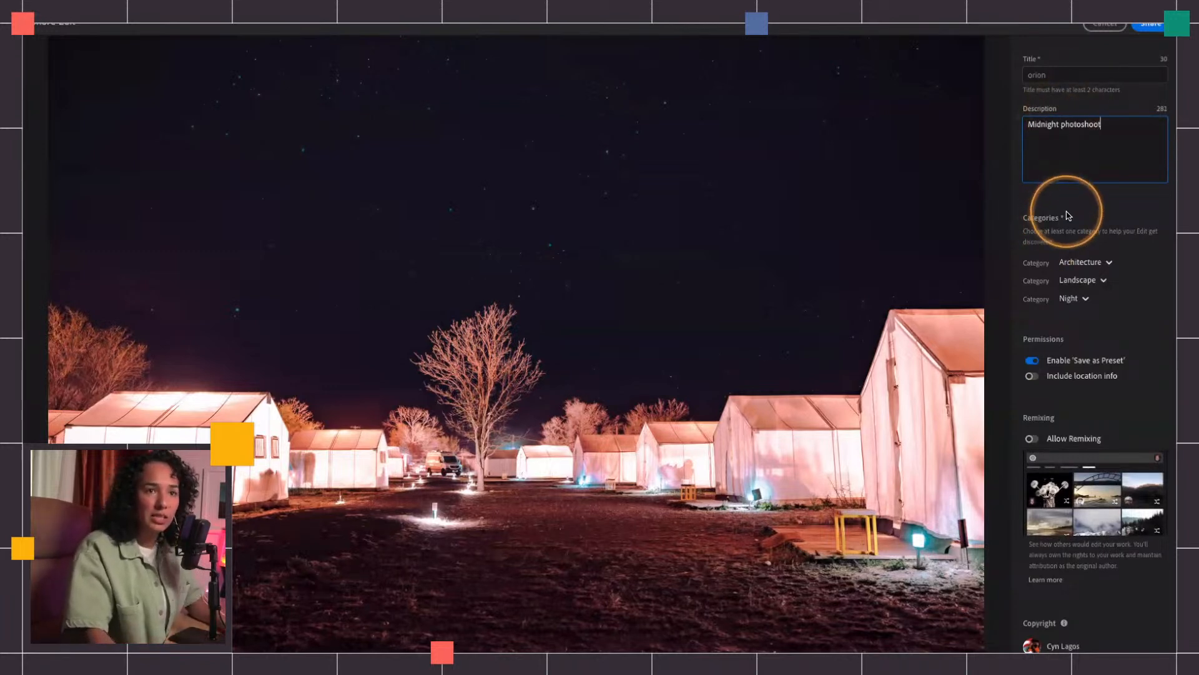
scroll(1066, 214, "down", 1)
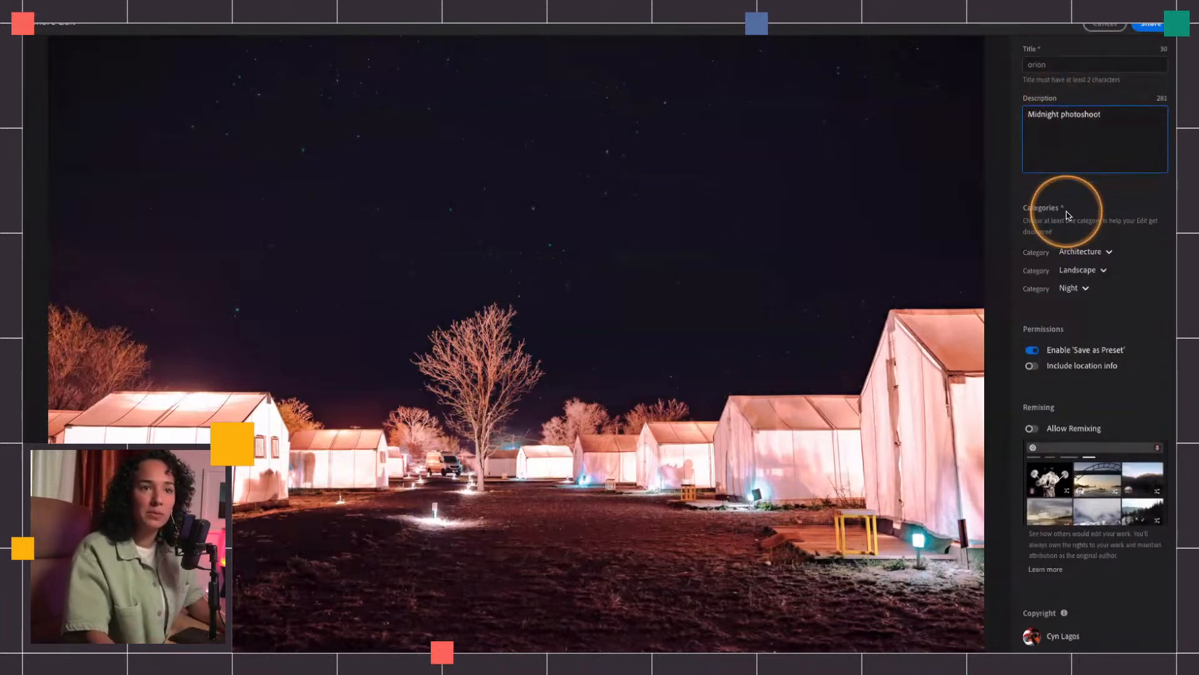
left_click(1084, 253)
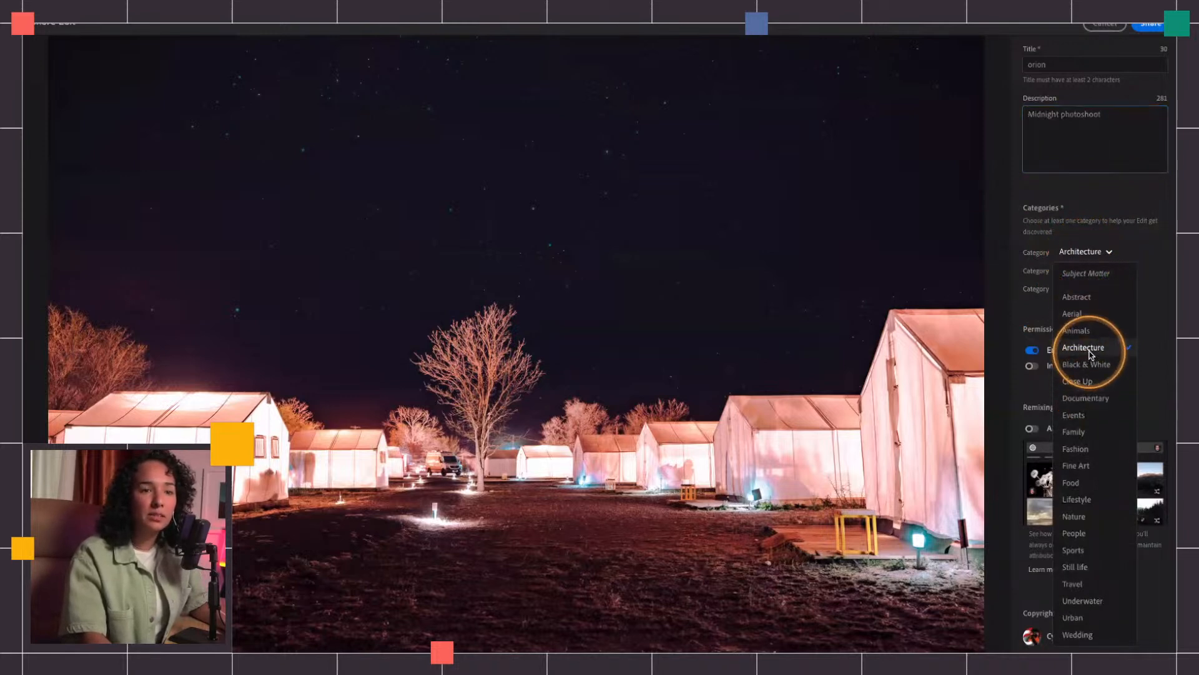
left_click(1087, 517)
left_click(1088, 271)
left_click(1088, 278)
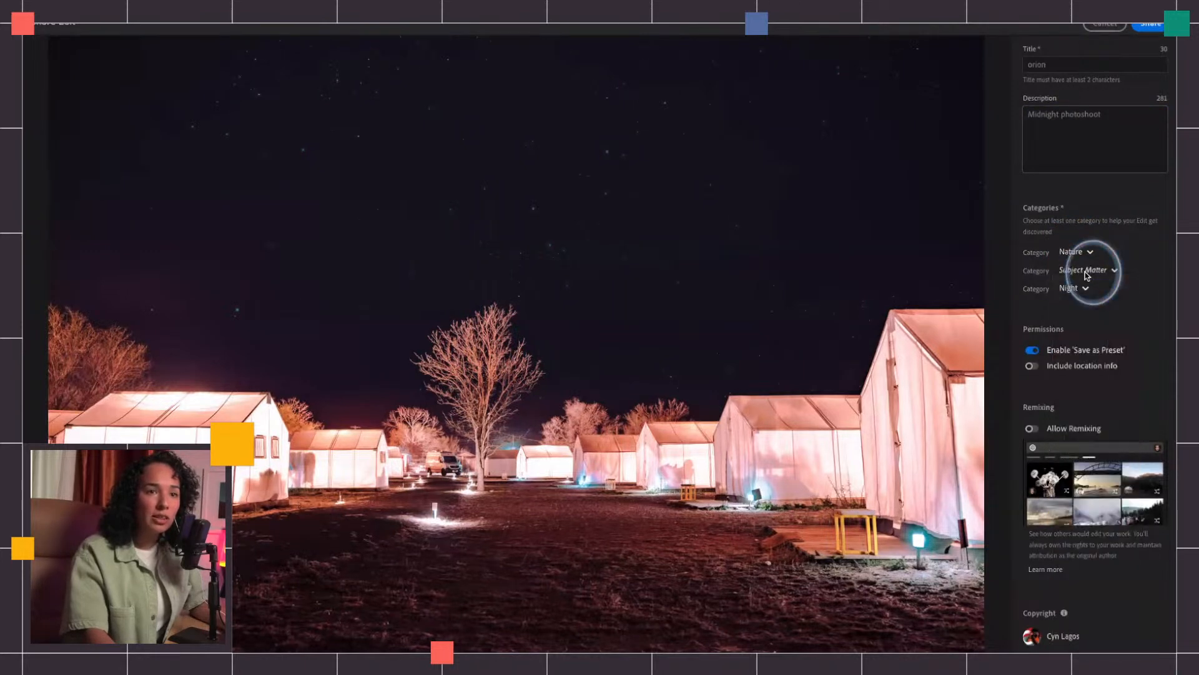
left_click(1081, 285)
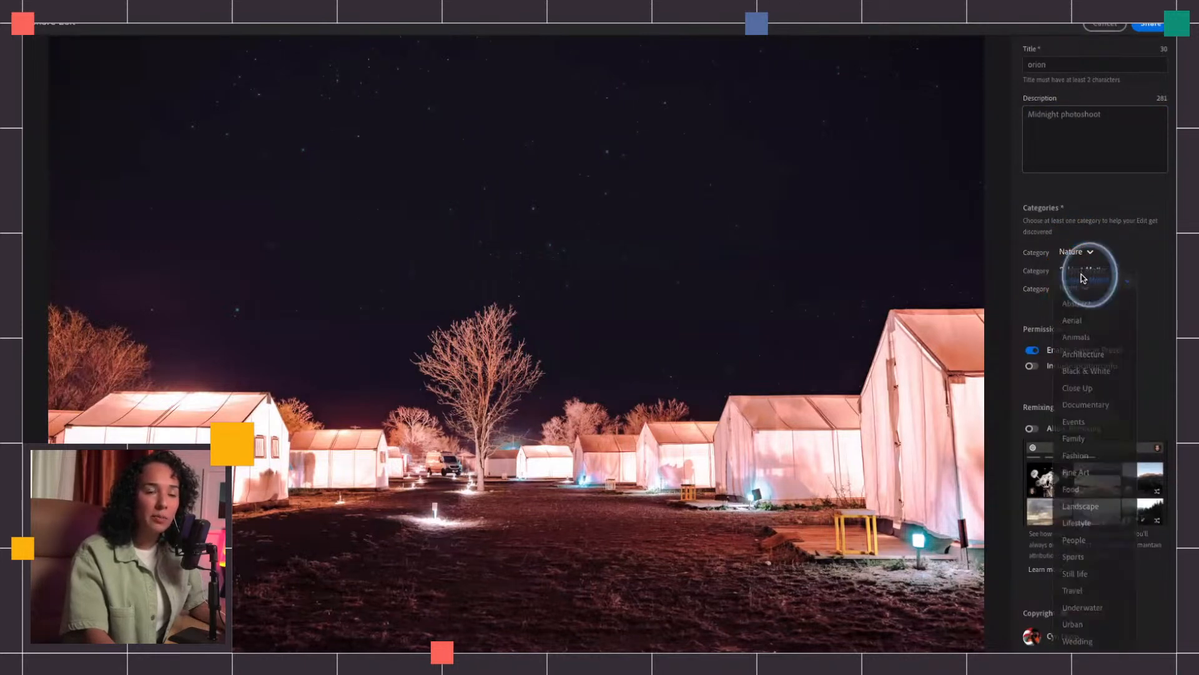
left_click(1103, 516)
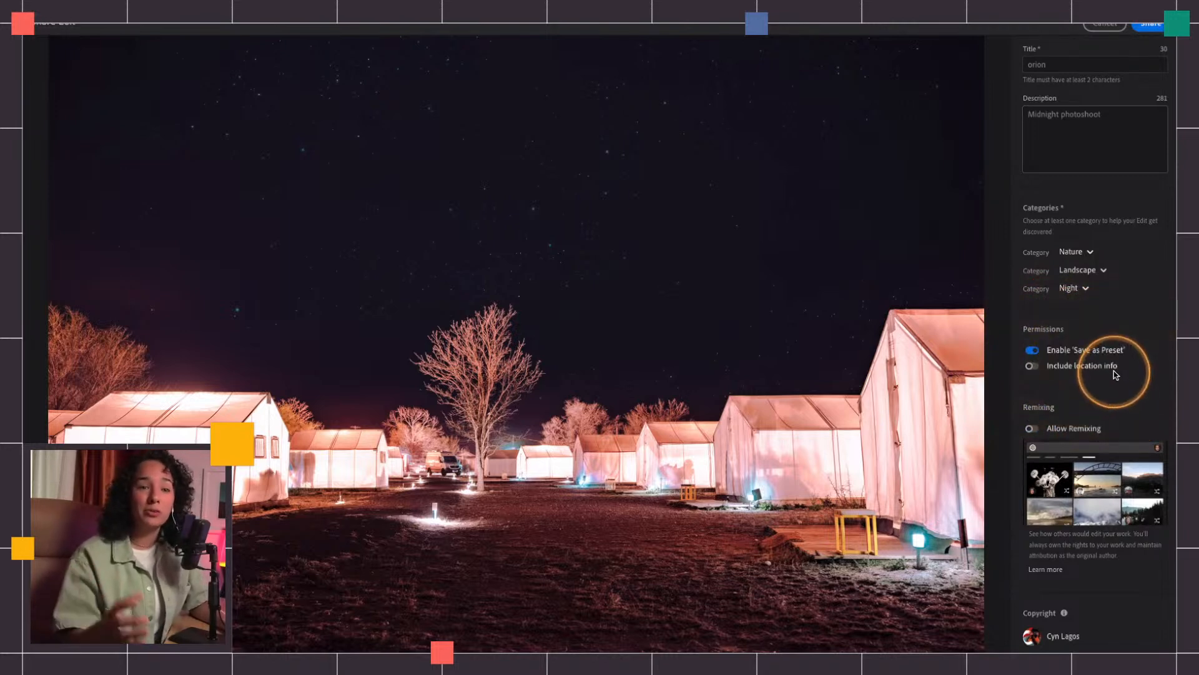
Step: Share the night tent edit with location info included and remixing allowed
left_click(1032, 365)
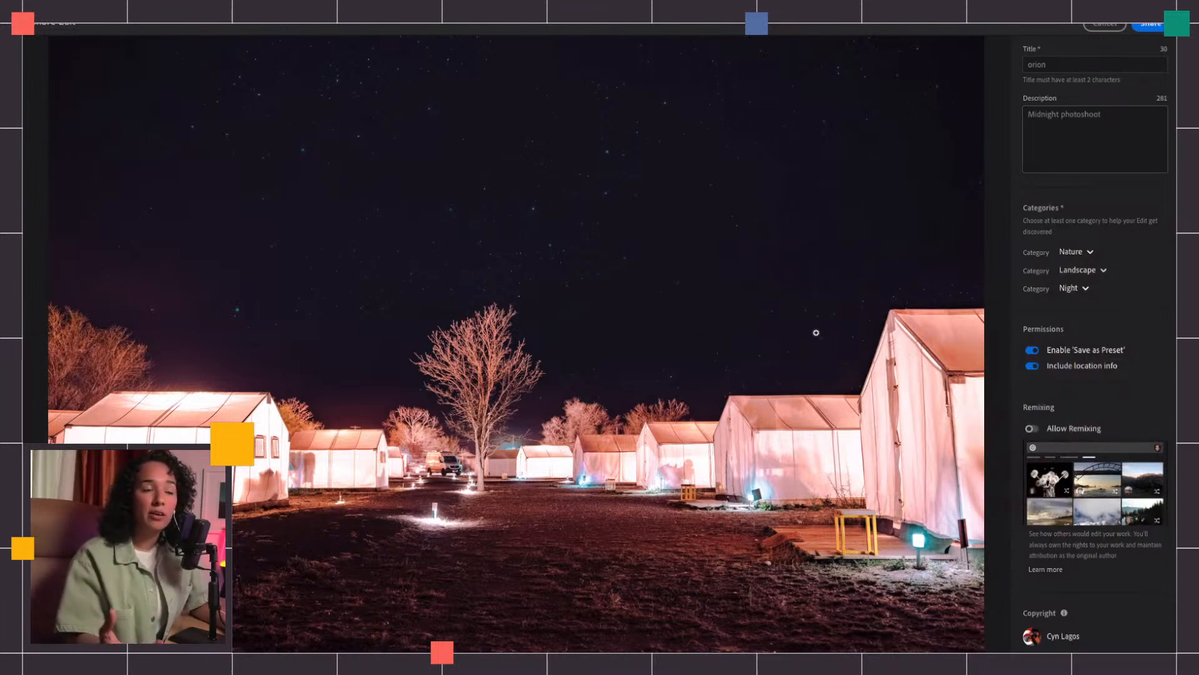
left_click(1031, 432)
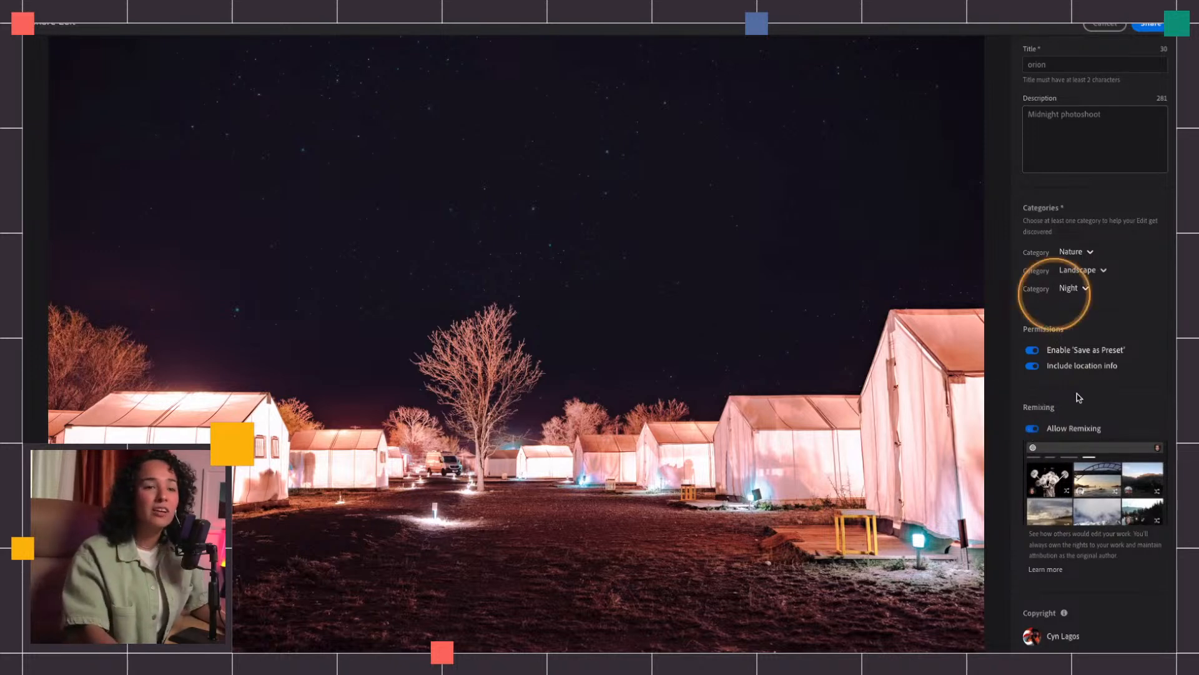
scroll(1089, 177, "up", 1)
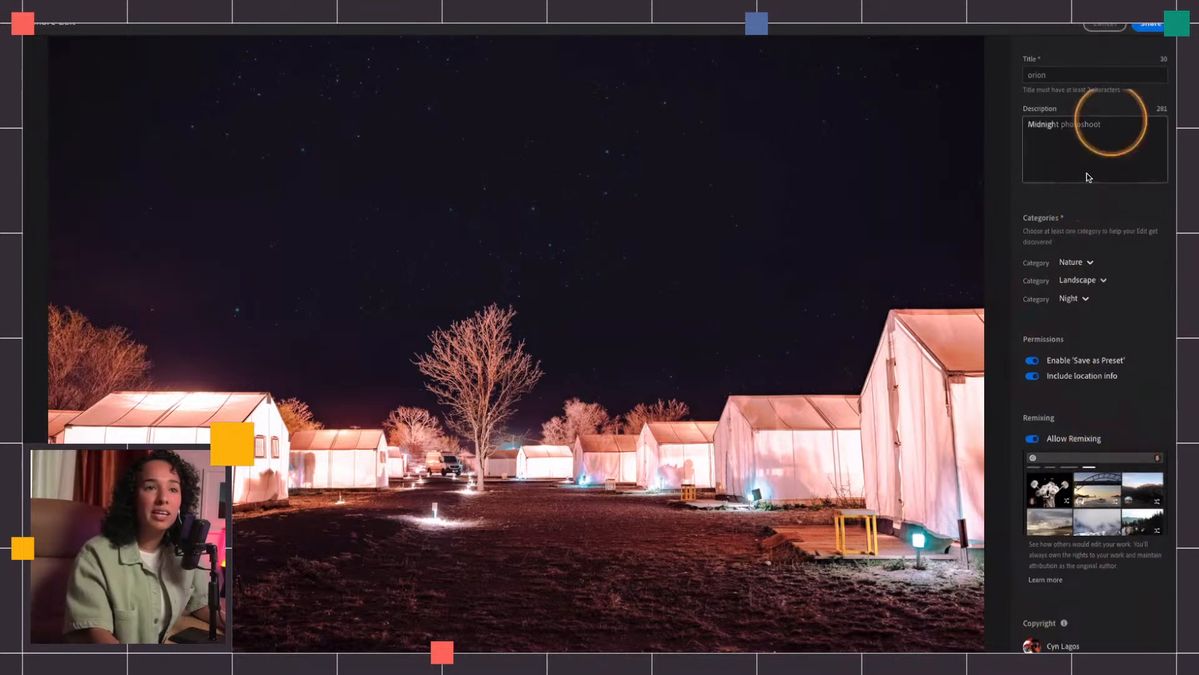
left_click(1152, 23)
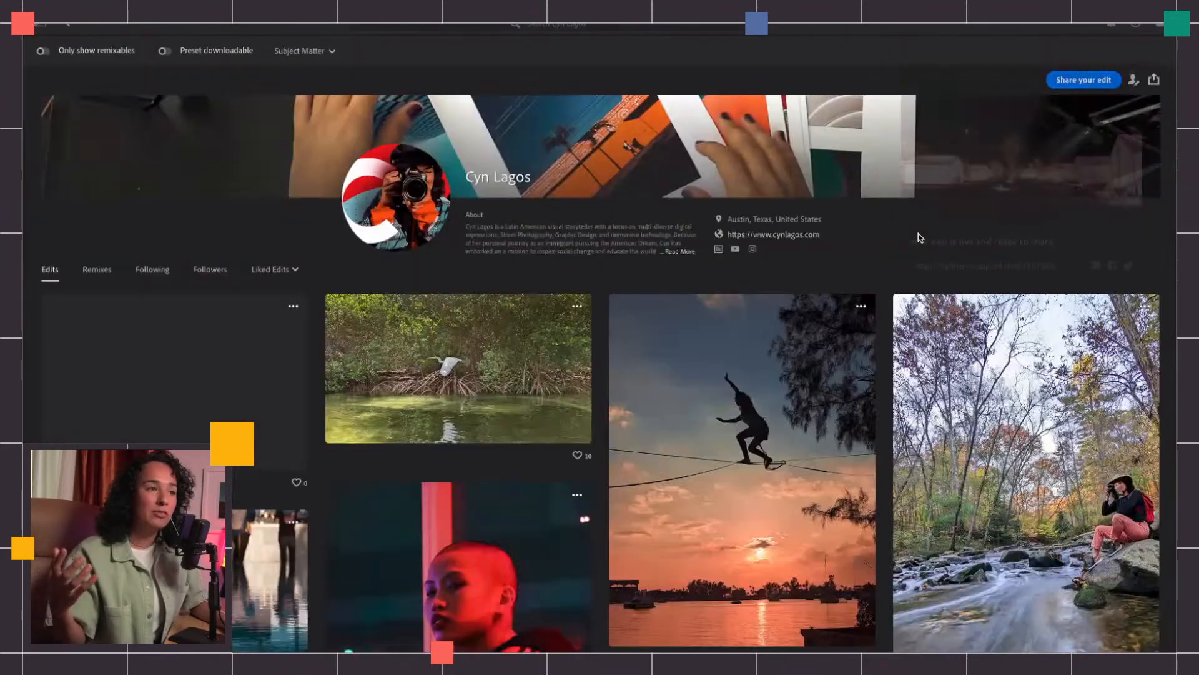
Step: Copy the link to the newly shared edit and dismiss its sharing notice
scroll(1063, 427, "down", 1)
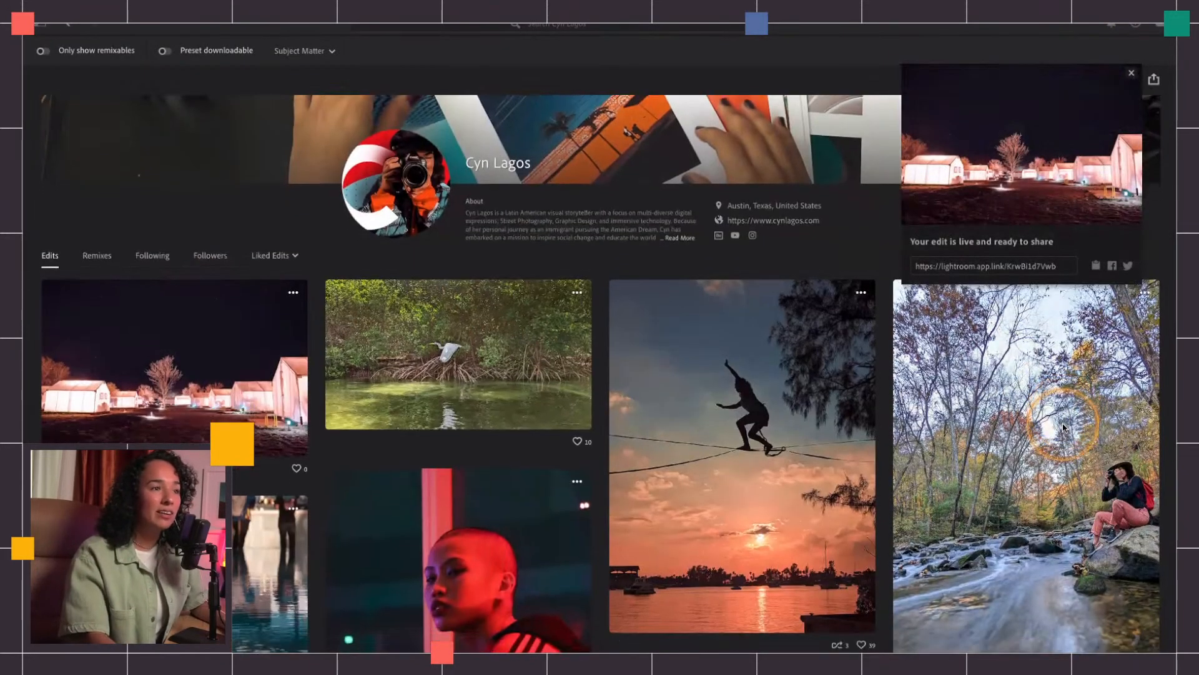
scroll(1064, 427, "down", 2)
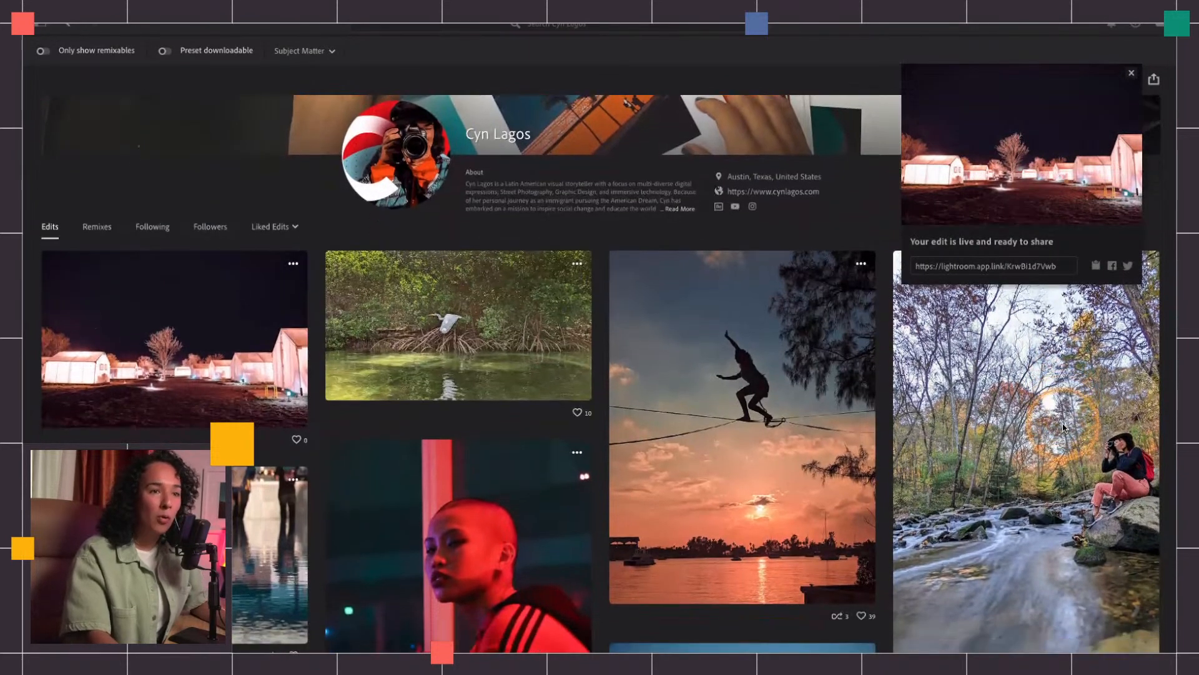
left_click(1097, 268)
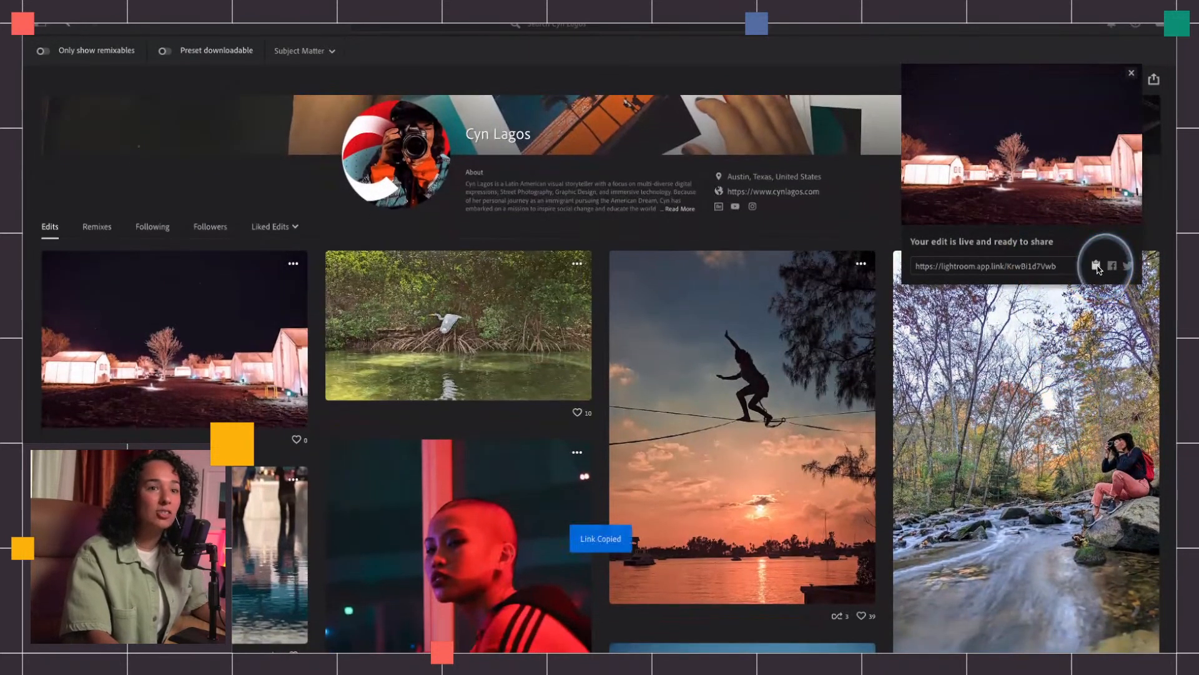
left_click(1131, 73)
Step: Look through the published edits on the profile page, down to the Cosmic sign photo
scroll(1094, 285, "down", 3)
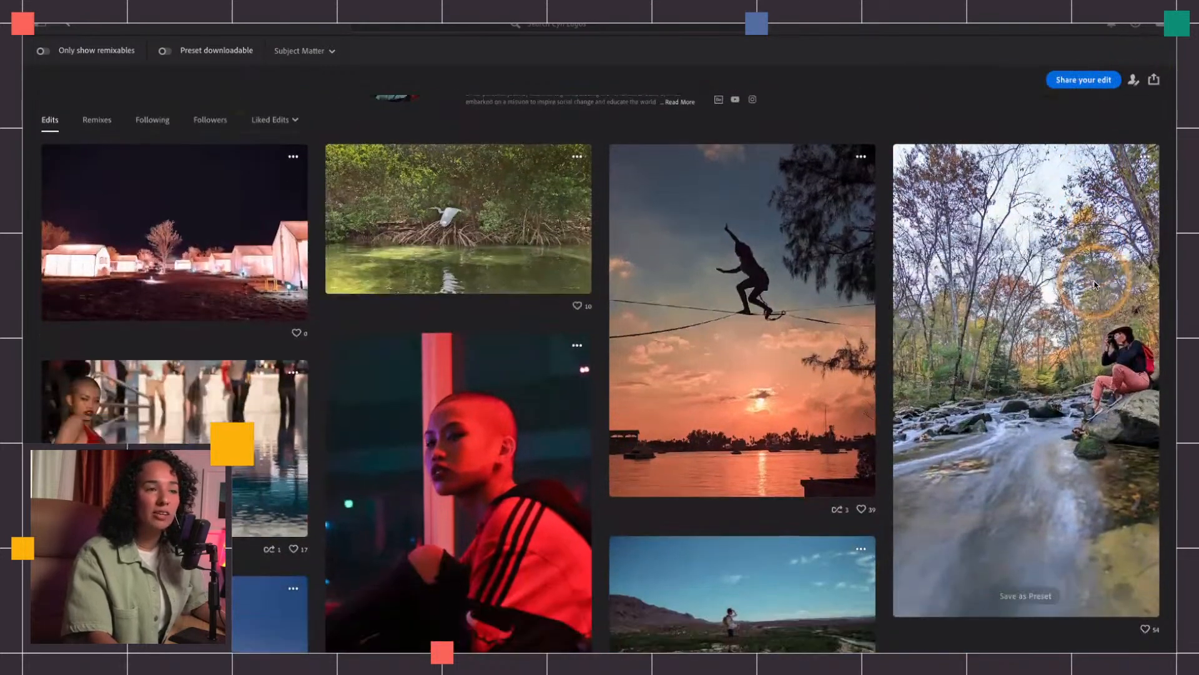
scroll(1095, 285, "down", 5)
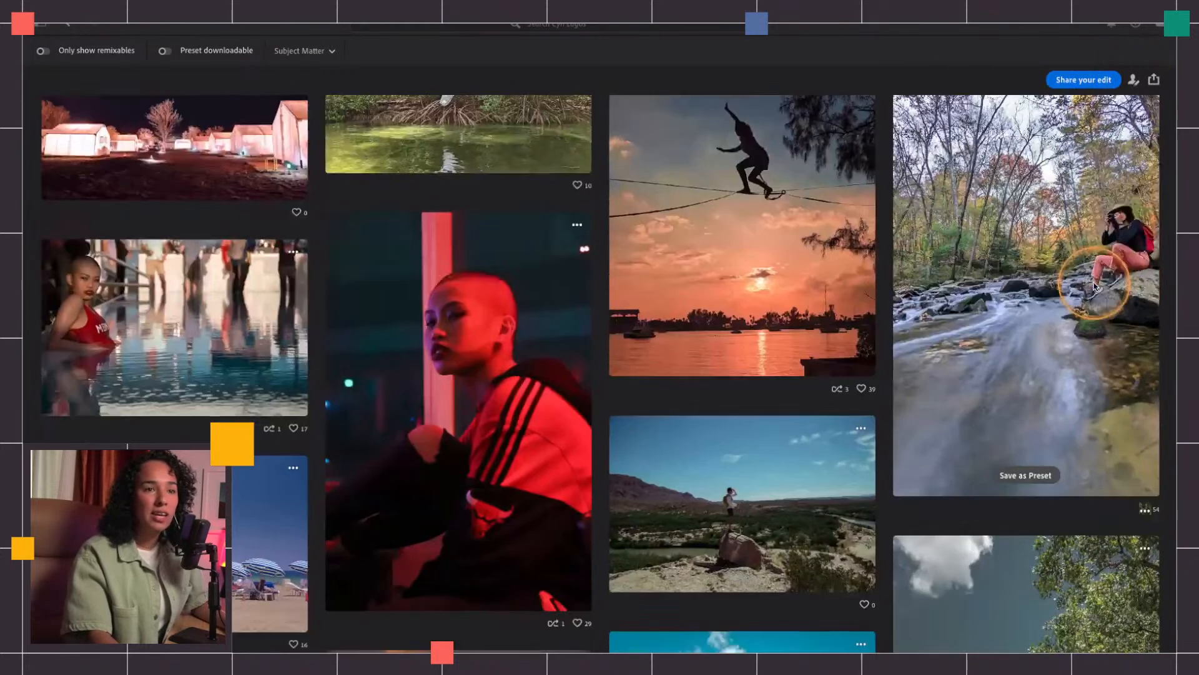
scroll(756, 445, "down", 5)
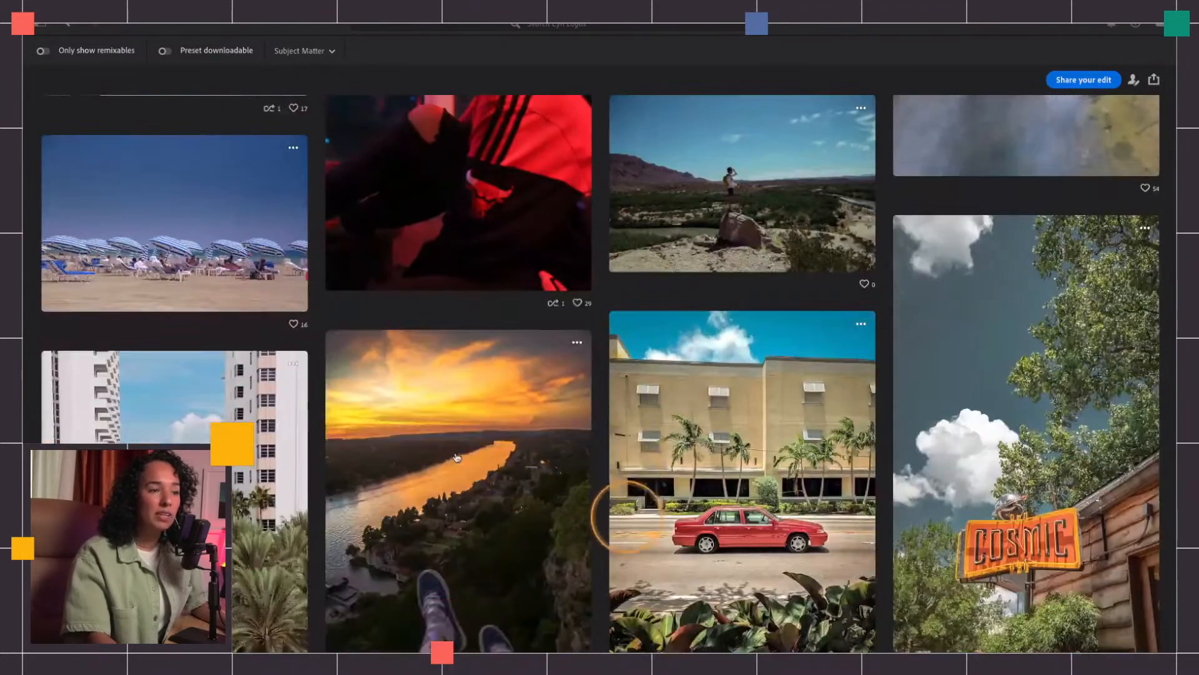
scroll(665, 423, "down", 1)
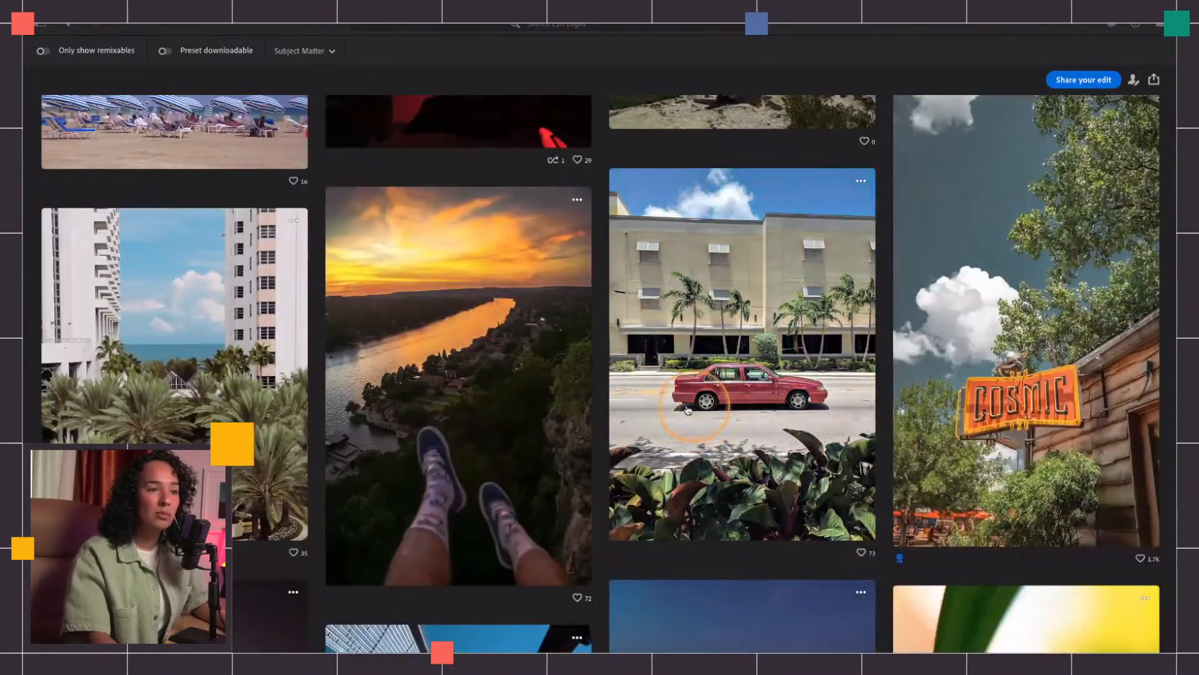
mouse_move(481, 425)
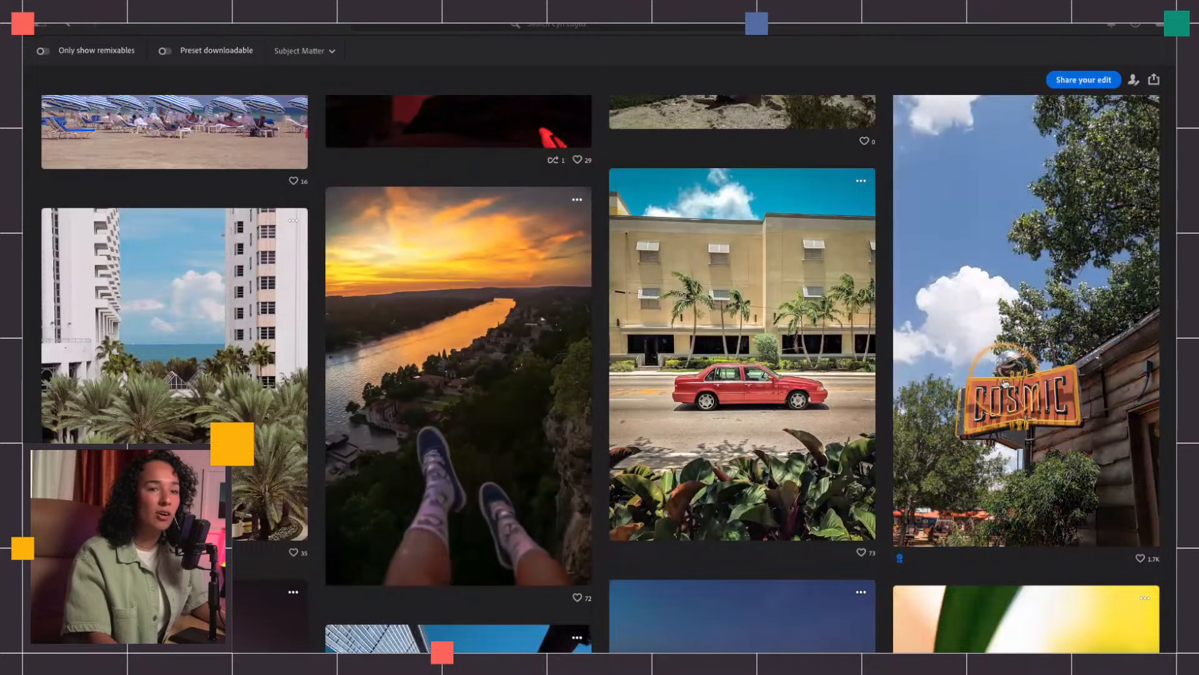
scroll(429, 419, "up", 5)
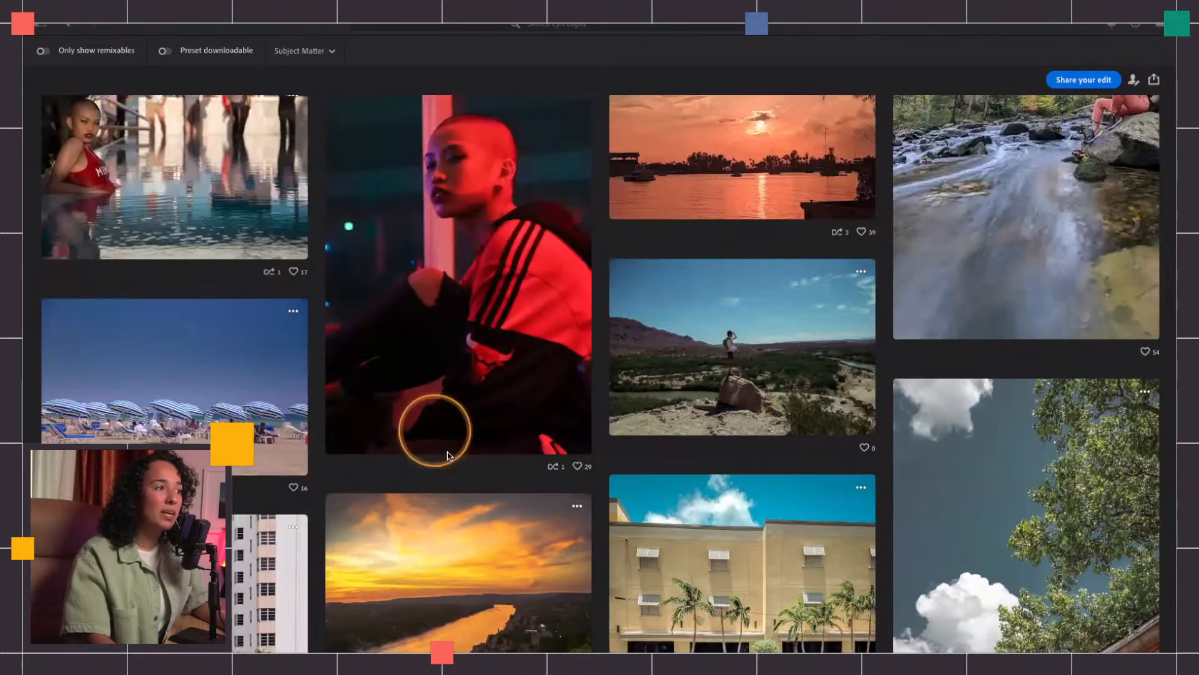
scroll(455, 456, "down", 3)
scroll(737, 480, "down", 4)
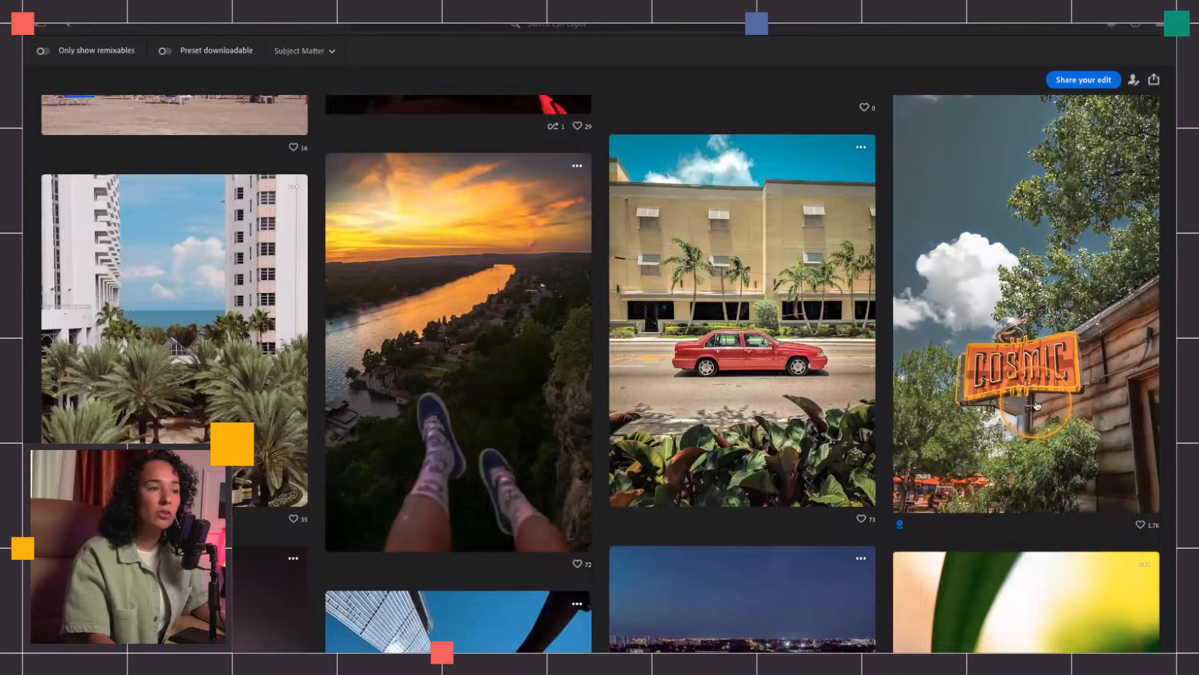
Step: Open the Cosmic sign edit, examine its list of adjustments and play back its editing steps
left_click(1023, 406)
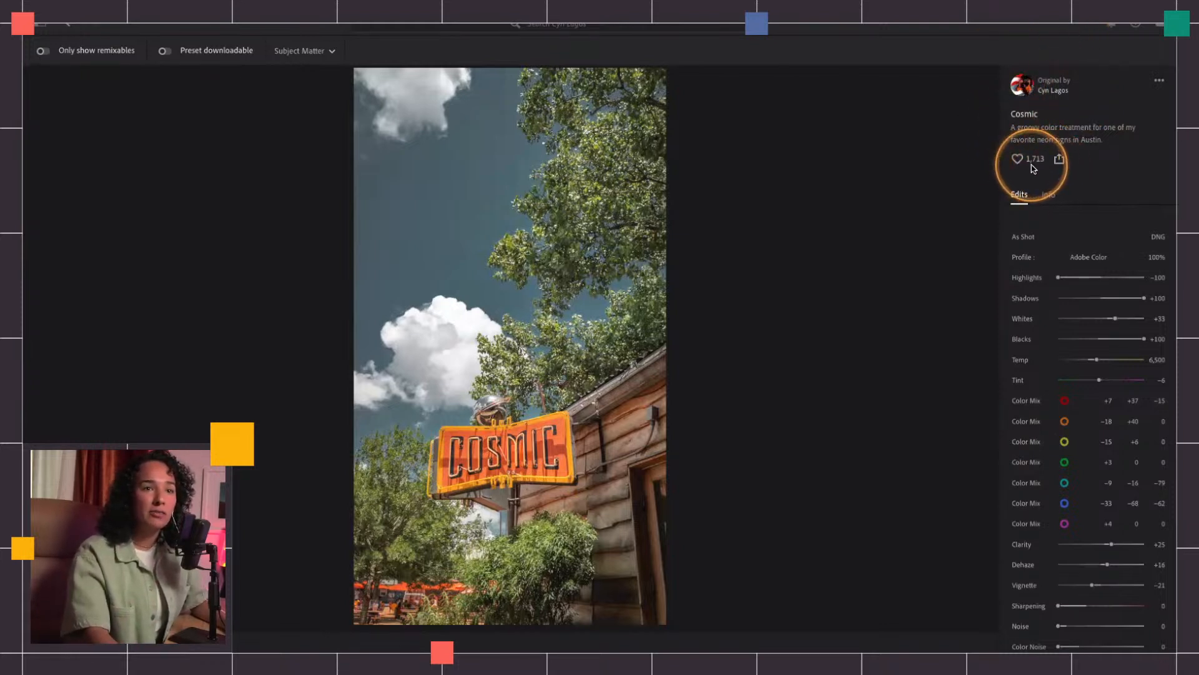
scroll(1117, 256, "down", 1)
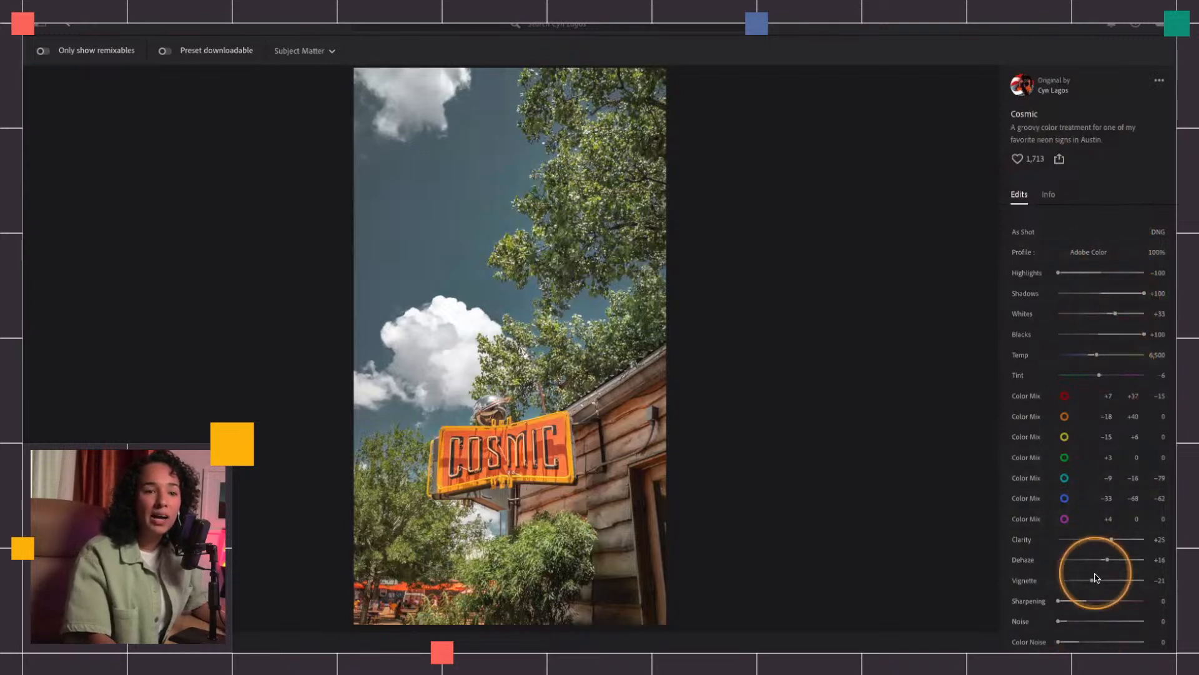
mouse_move(589, 617)
left_click(523, 348)
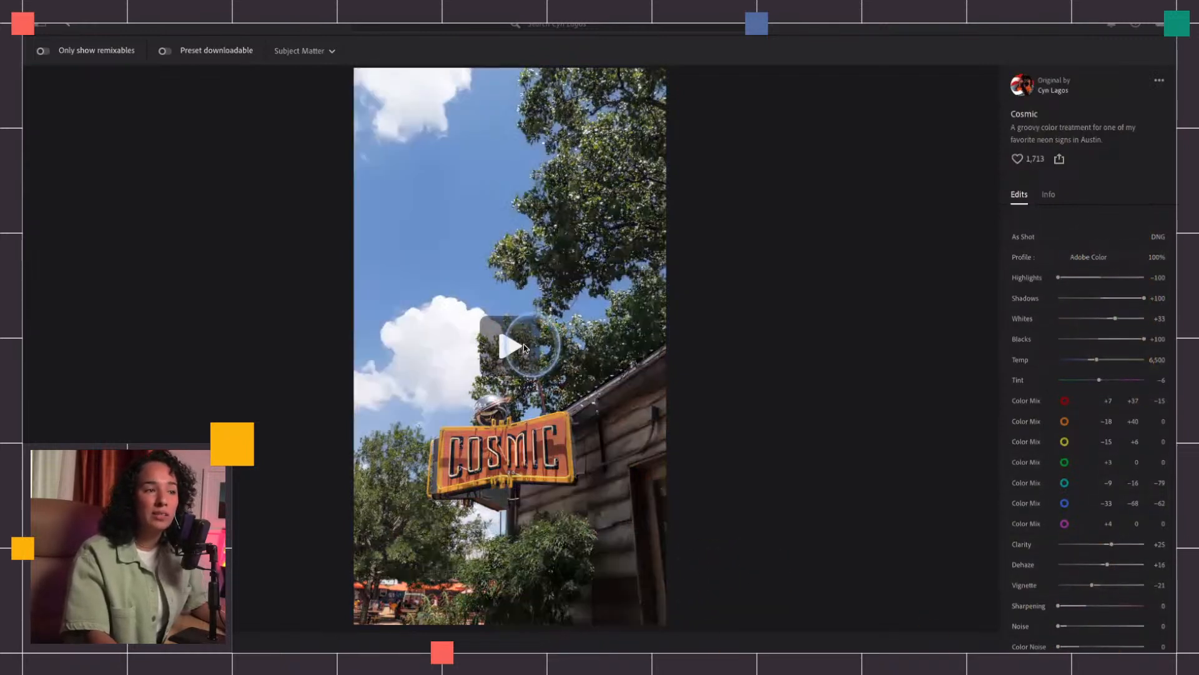